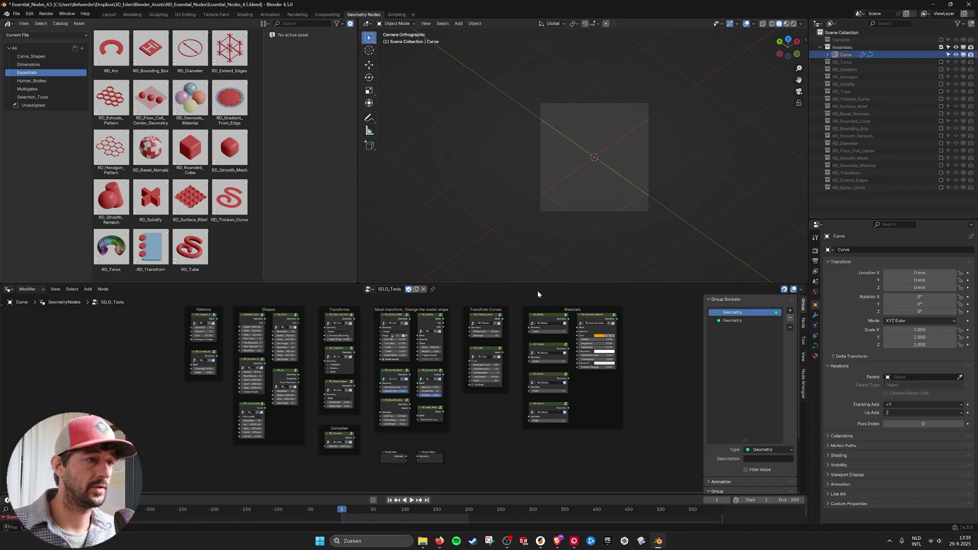
- Enlarge the node editor and examine the framed node groups in the SILO_Tools tree, from Patterns through Materials
left_click_drag(539, 284, 539, 160)
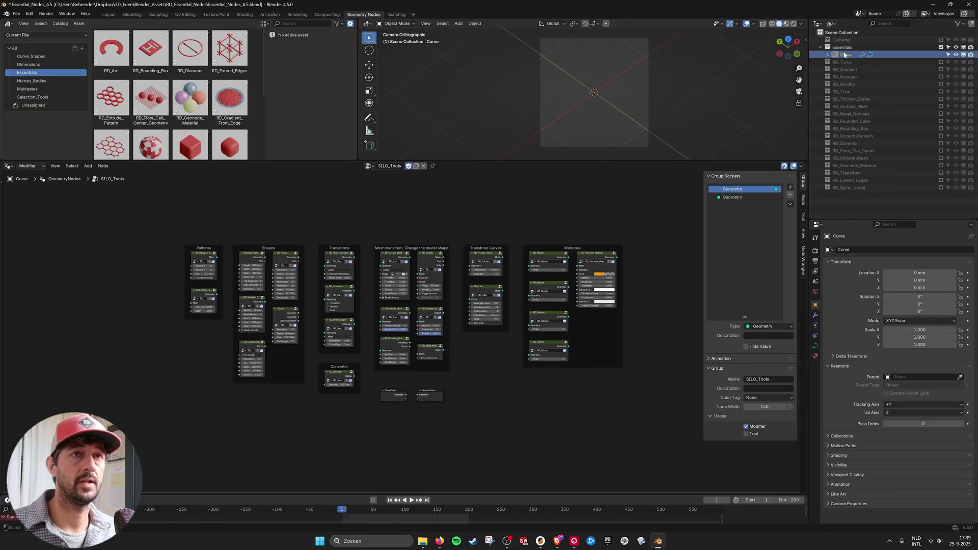
scroll(403, 334, "up", 7)
middle_click_drag(404, 334, 341, 356)
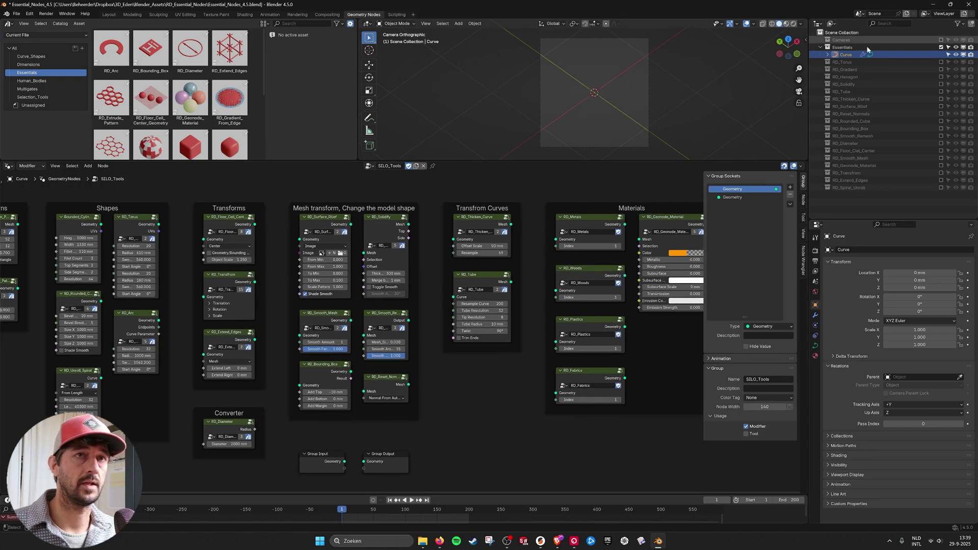
middle_click_drag(366, 326, 439, 312)
scroll(439, 312, "down", 1)
middle_click_drag(558, 317, 652, 334)
scroll(398, 306, "up", 3)
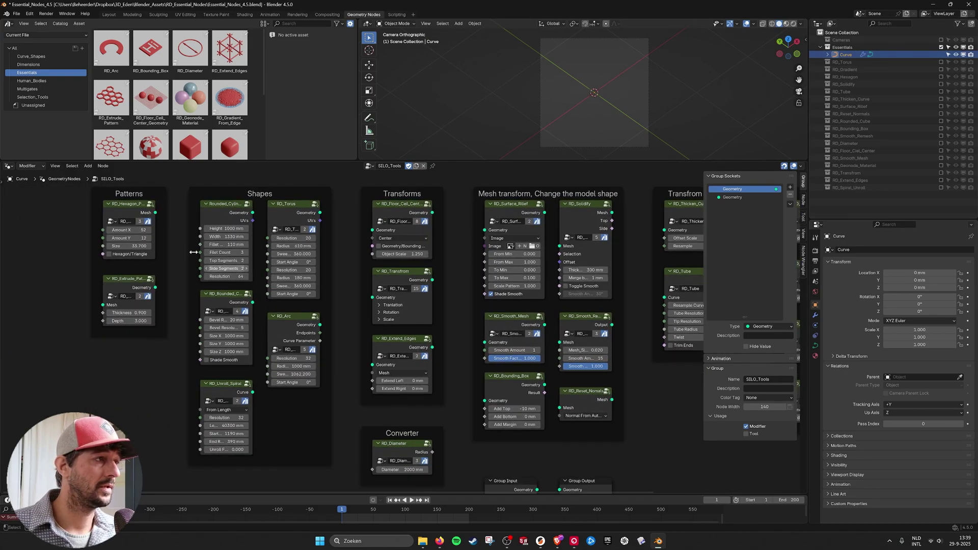
scroll(282, 309, "down", 1)
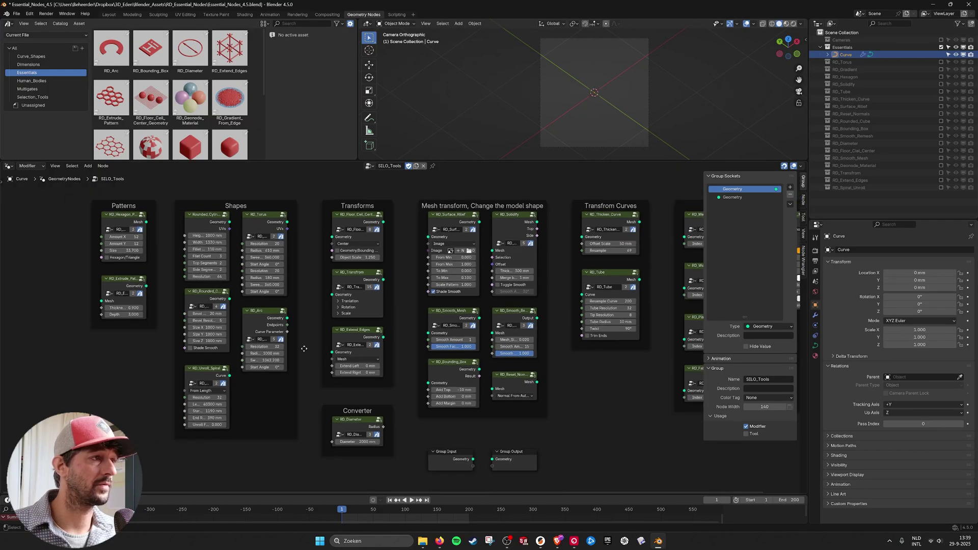
middle_click_drag(304, 349, 249, 343)
middle_click_drag(468, 320, 364, 323)
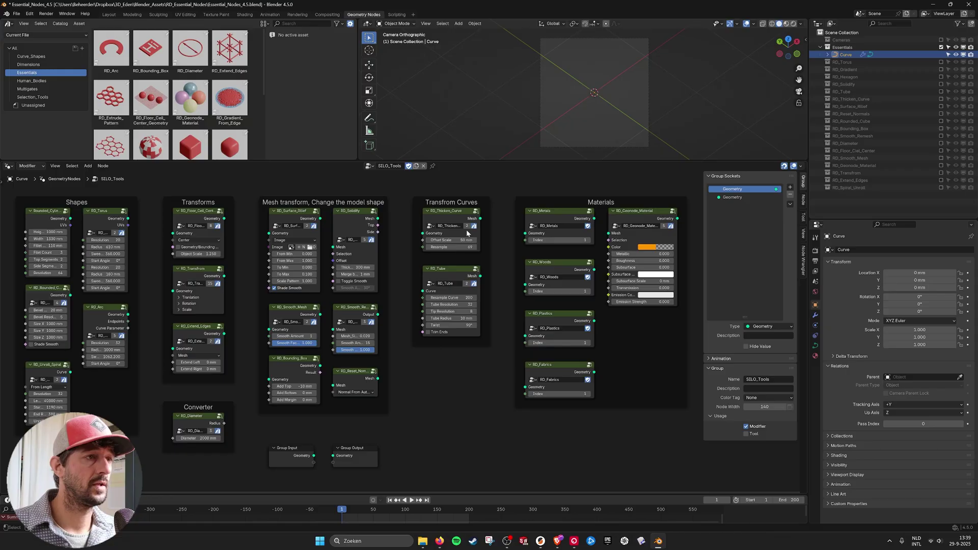
scroll(597, 334, "down", 3)
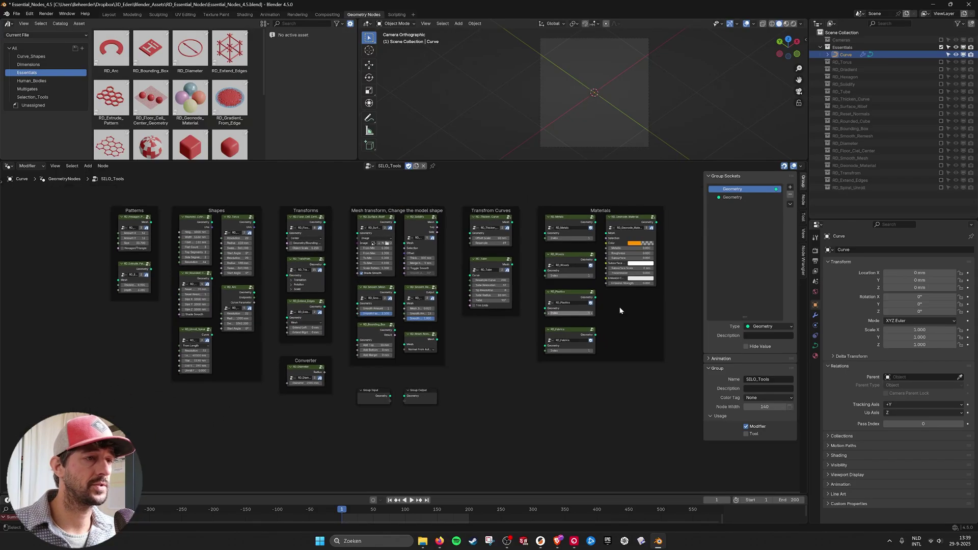
- Exclude the Essentials collection, include the RD_Torus collection and select its RD_Torus object
left_click(941, 48)
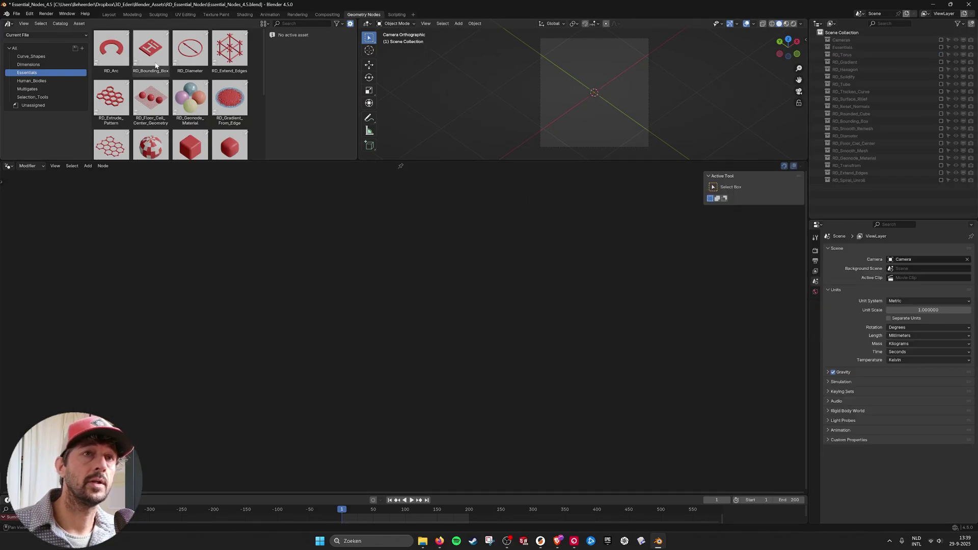
left_click(942, 55)
left_click(821, 55)
left_click(846, 70)
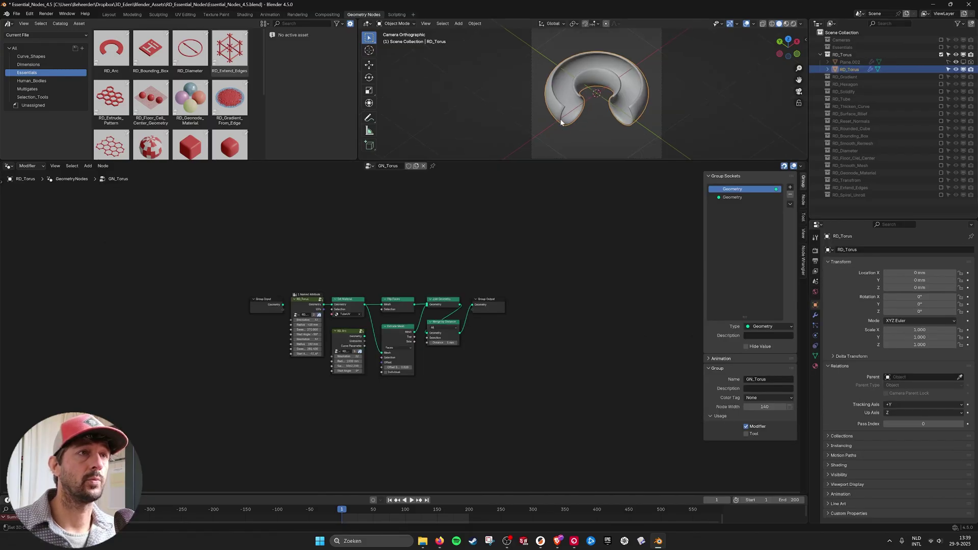
- Show the torus in Material Preview shading in the 3D viewport
scroll(670, 111, "up", 2)
left_click(786, 23)
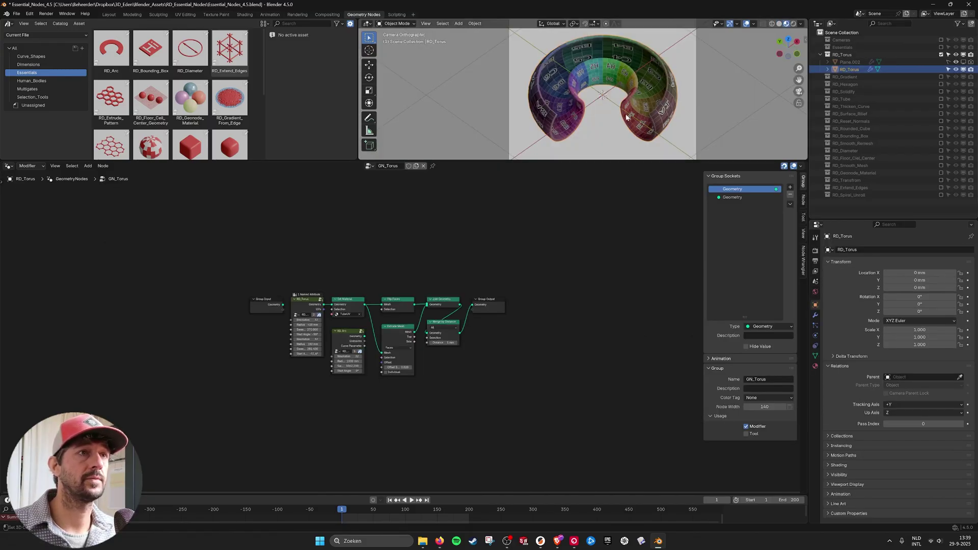
scroll(629, 122, "down", 1)
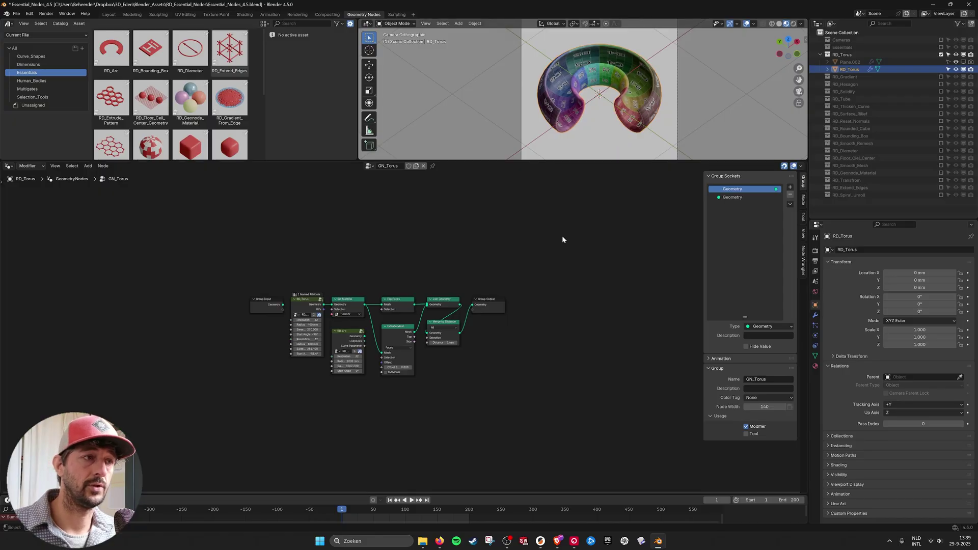
- Set the first sweep angle of the RD_Torus node to 360
scroll(387, 316, "up", 4)
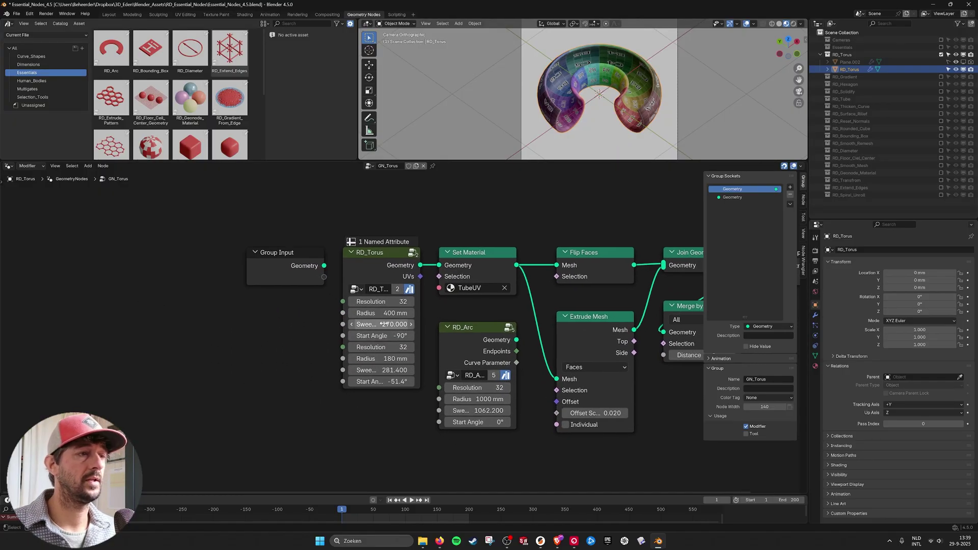
left_click(383, 324)
type("360")
key("Return")
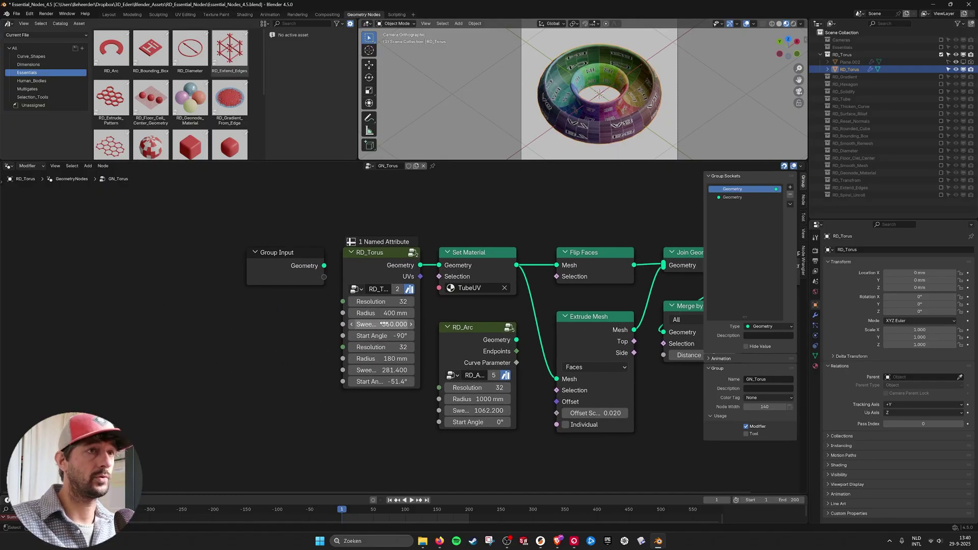
- Try 360 as the second radius of the RD_Torus node and undo that entry
left_click(382, 358)
type("360")
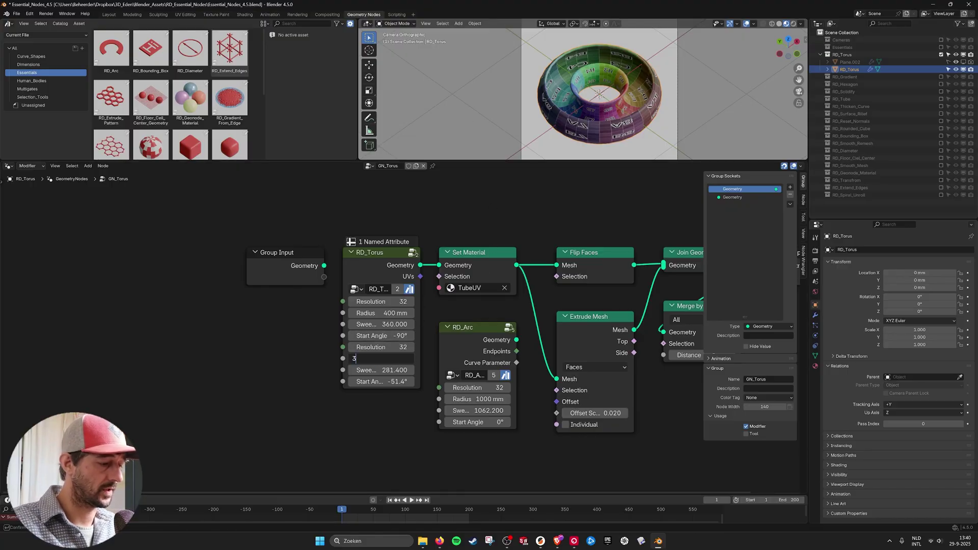
key("Return")
key("ctrl+z")
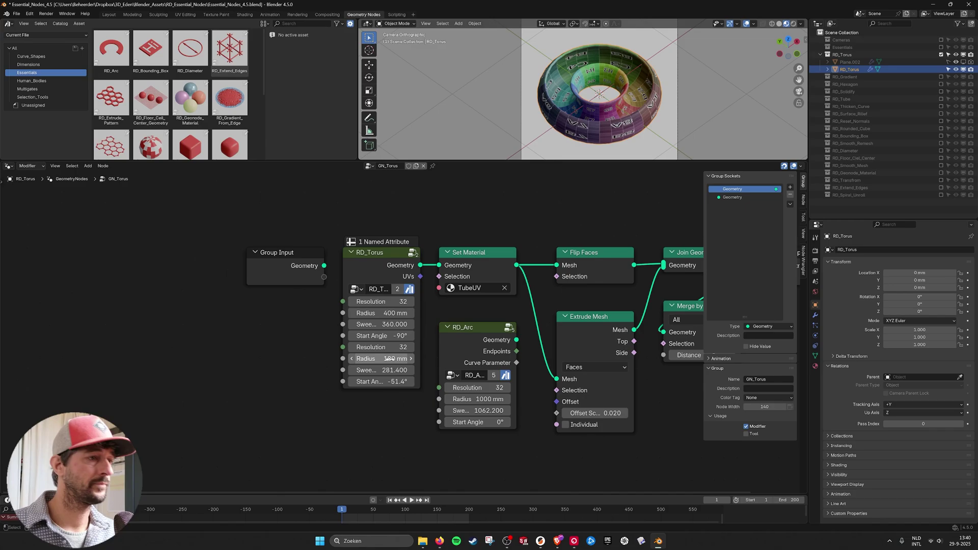
- Try other values for both start angles of the RD_Torus node and revert them
double_click(386, 382)
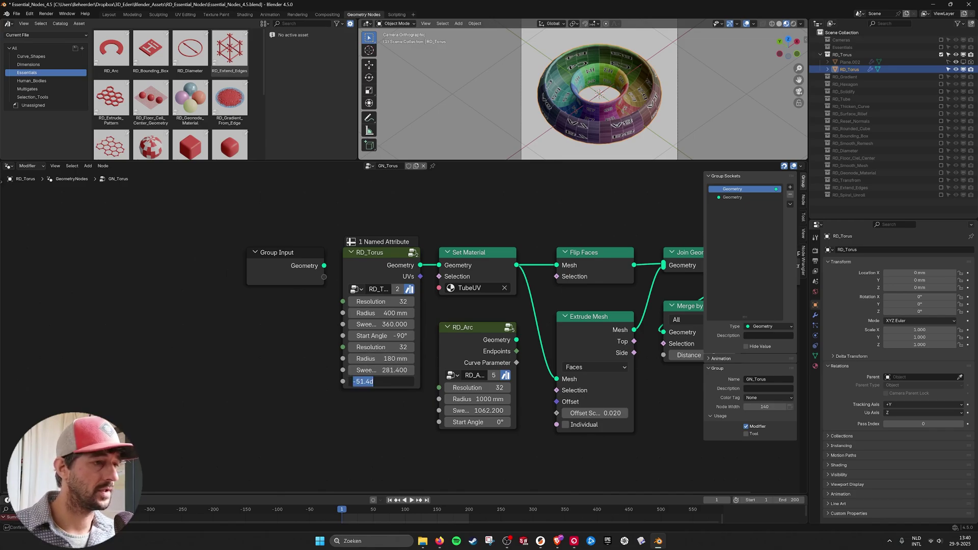
key("Escape")
mouse_move(389, 381)
left_mouse_down()
mouse_move(457, 382)
mouse_move(395, 381)
left_mouse_up()
key("ctrl+z")
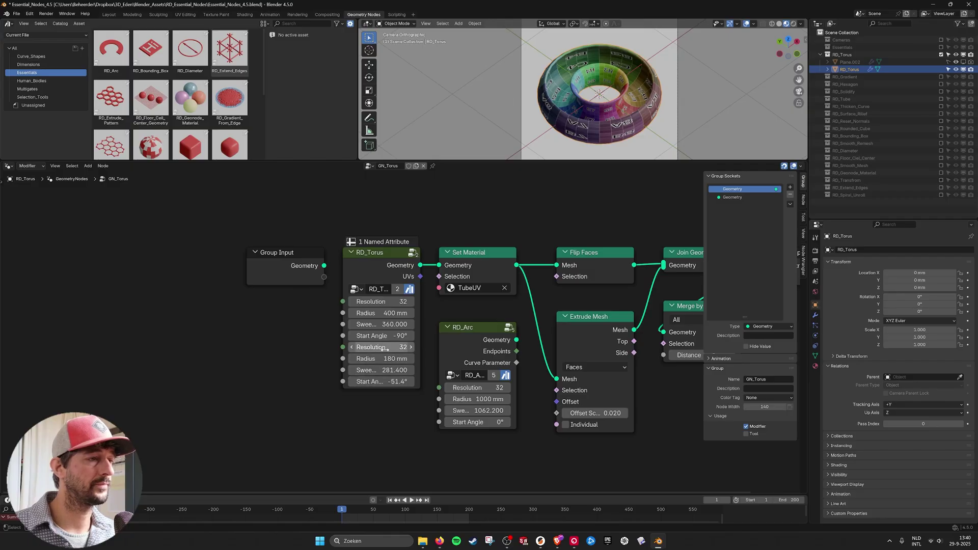
left_click_drag(383, 336, 404, 336)
key("Escape")
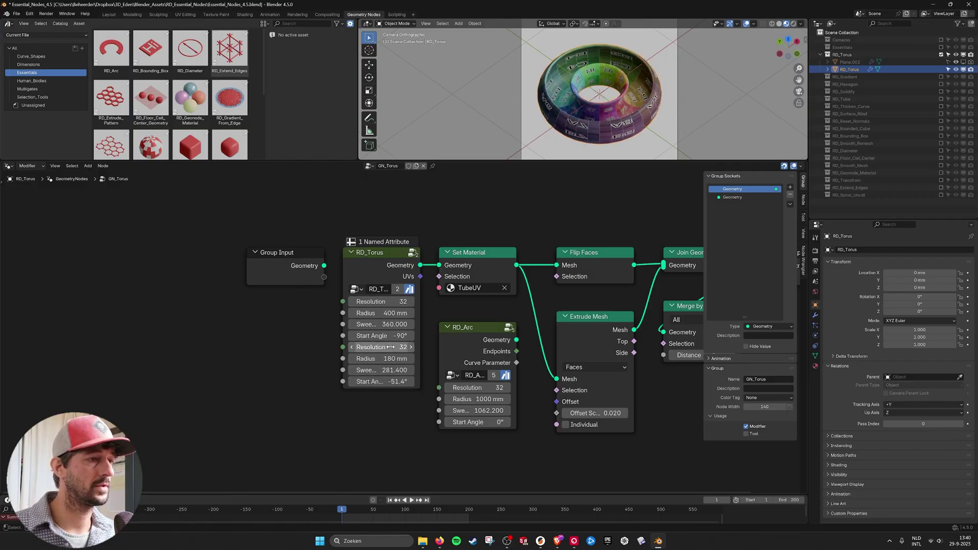
- Try a second sweep angle of 360 on the RD_Torus node, and undo both sweep changes
mouse_move(387, 370)
left_mouse_down()
mouse_move(411, 370)
mouse_move(385, 370)
left_mouse_up()
left_click(384, 370)
type("2")
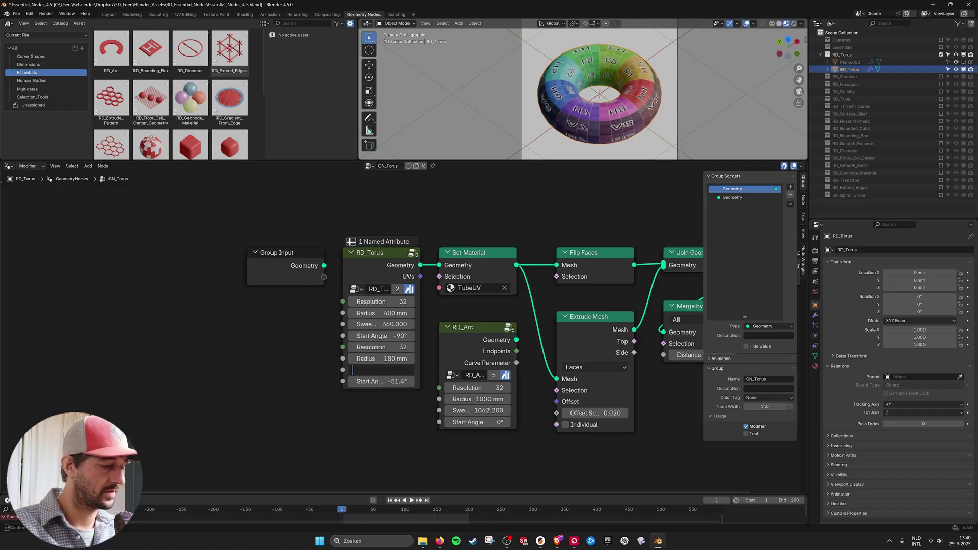
key("Escape")
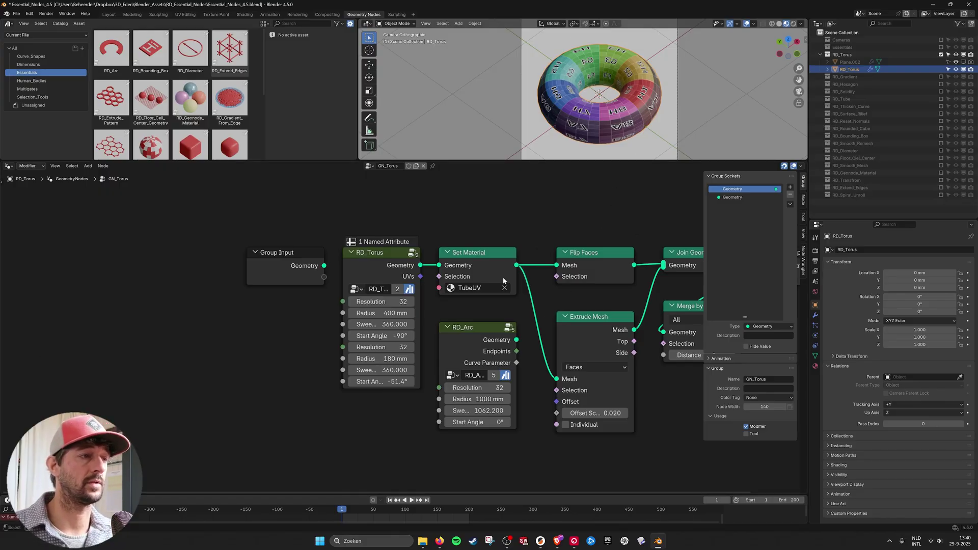
key("ctrl+z")
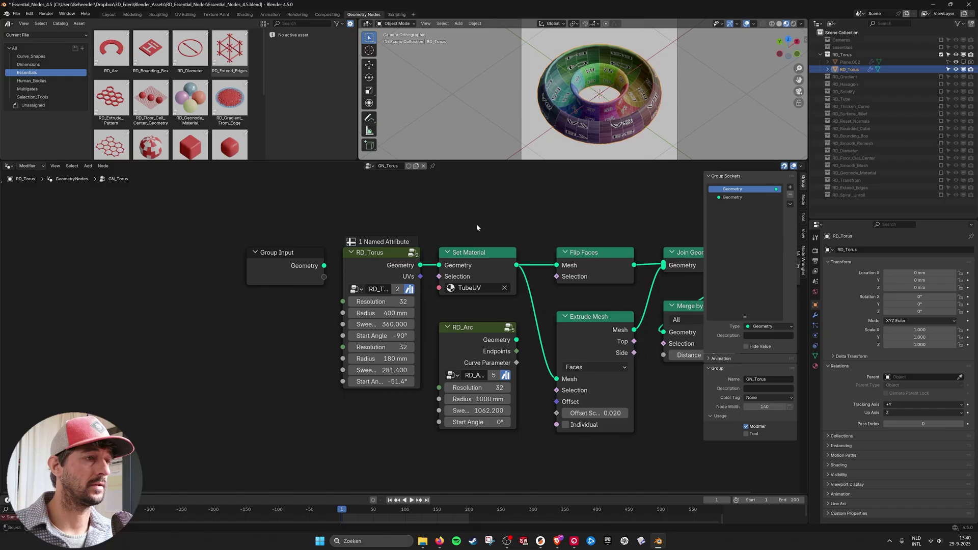
key("ctrl+z")
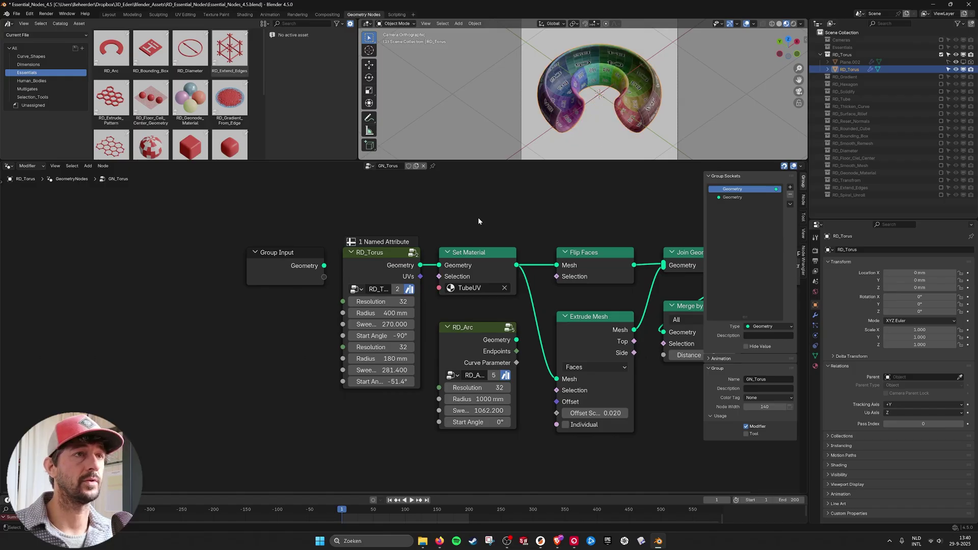
- Exclude the RD_Torus collection, include RD_Gradient and select the gradient object in the viewport
left_click(941, 55)
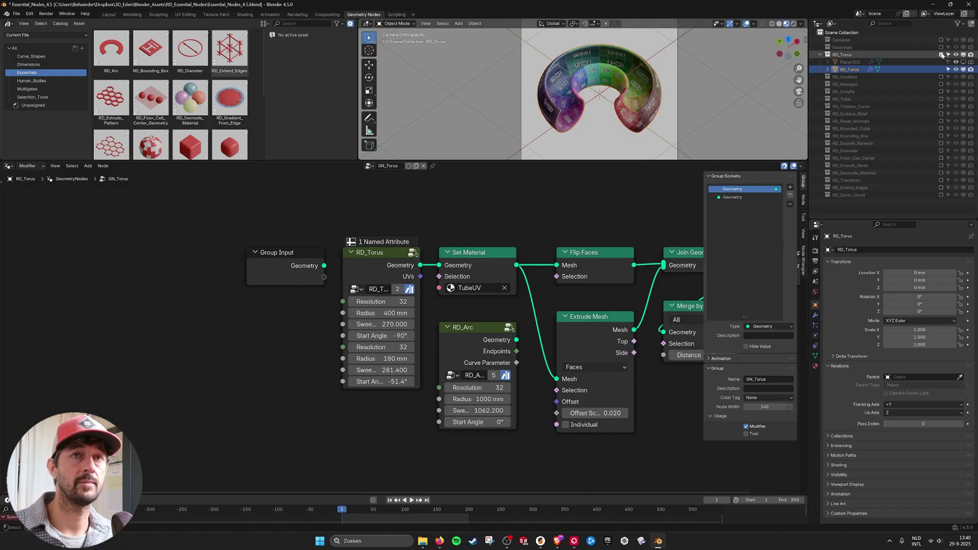
left_click(942, 62)
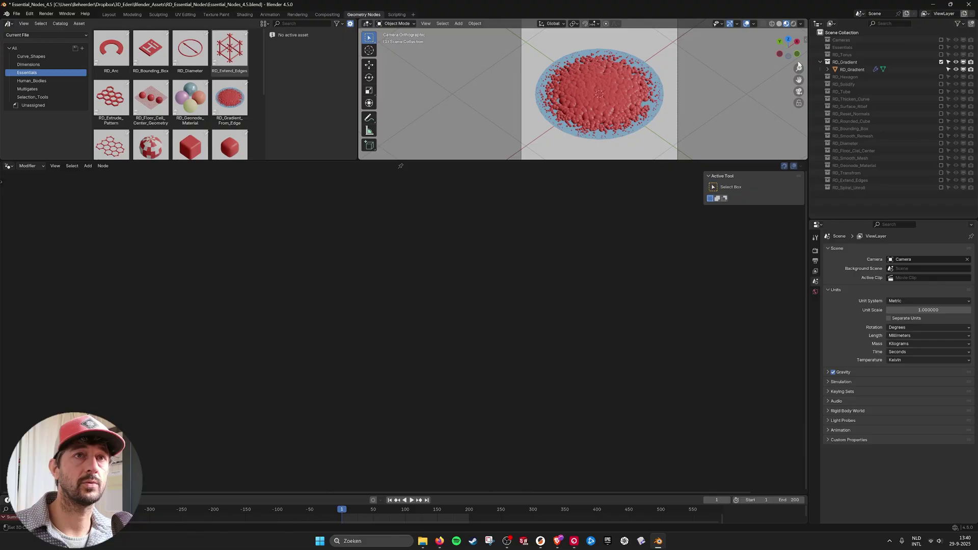
left_click(628, 85)
- Widen the RD_Gradient_From_Edge node and set its From Edge value to 0.460
scroll(493, 300, "down", 3)
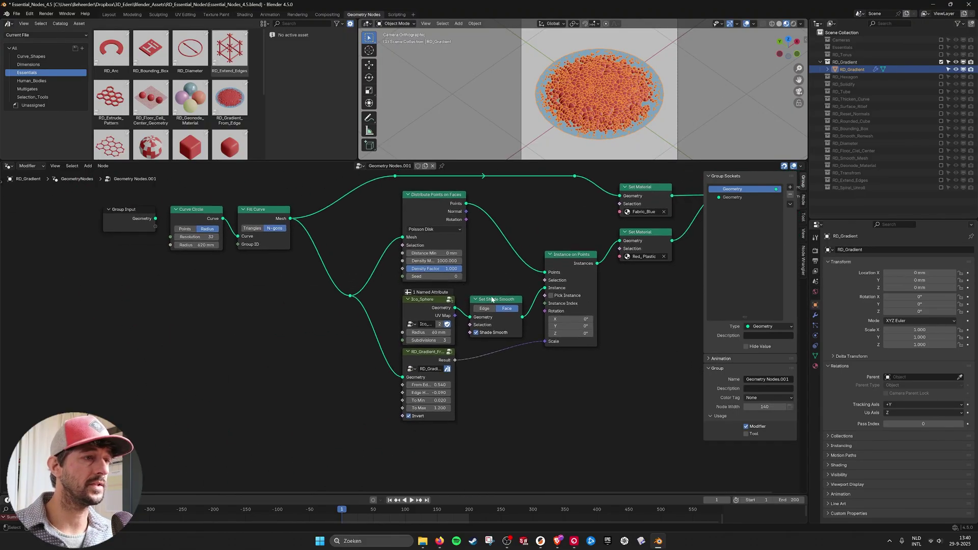
scroll(492, 300, "up", 2)
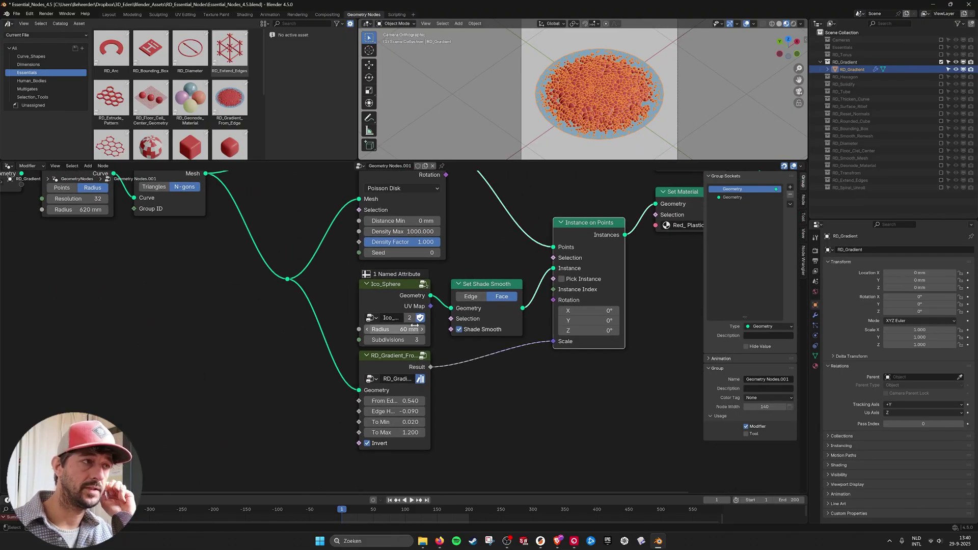
middle_click_drag(403, 381, 401, 368)
middle_click_drag(295, 244, 295, 278)
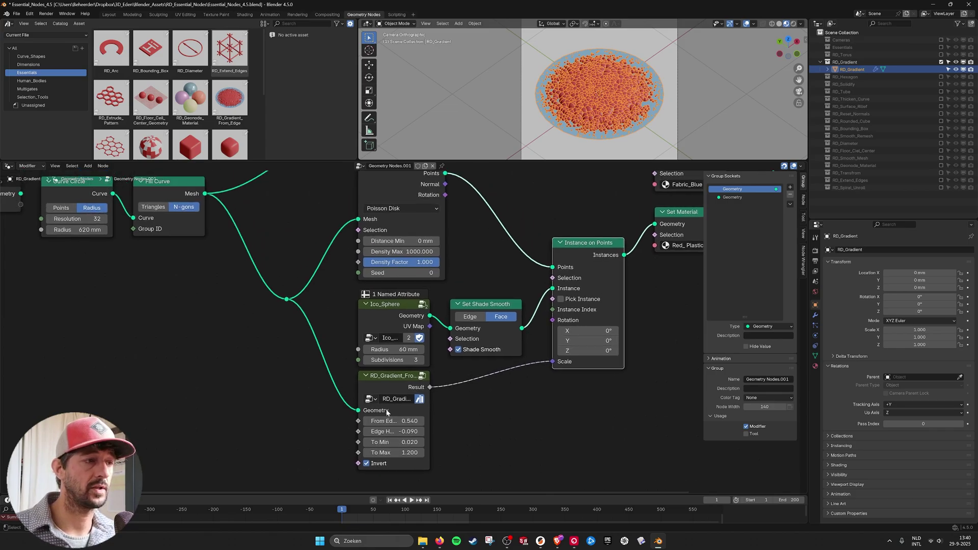
middle_click_drag(403, 406, 378, 410)
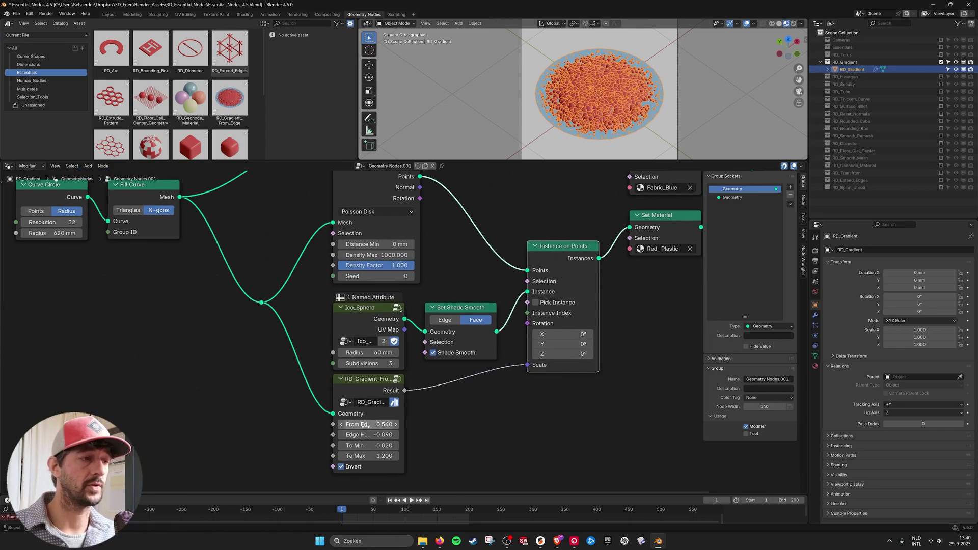
left_click_drag(404, 422, 455, 422)
mouse_move(391, 425)
left_mouse_down()
mouse_move(428, 425)
mouse_move(392, 425)
left_mouse_up()
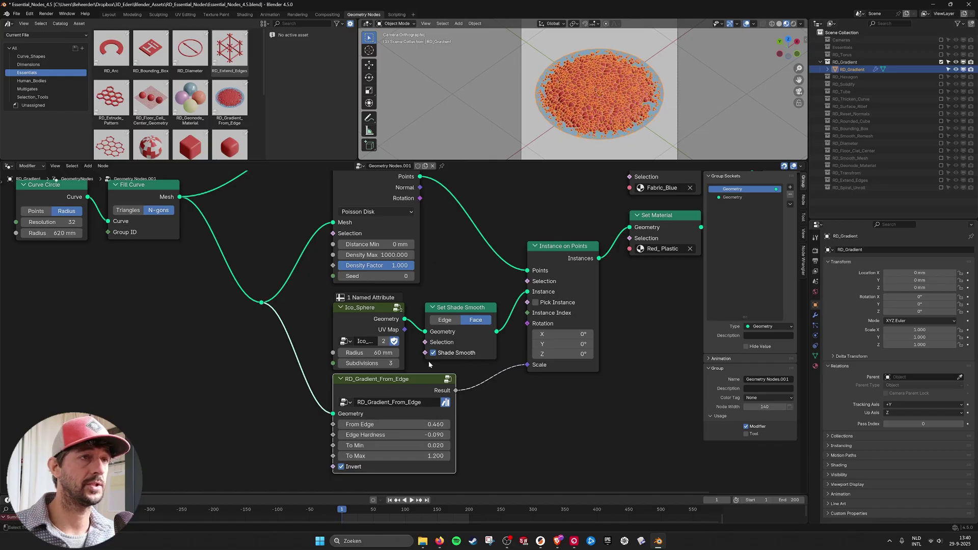
- Enlarge the 3D viewport by reducing the height of the node editor, keeping the gradient node in view
left_click_drag(525, 162, 530, 312)
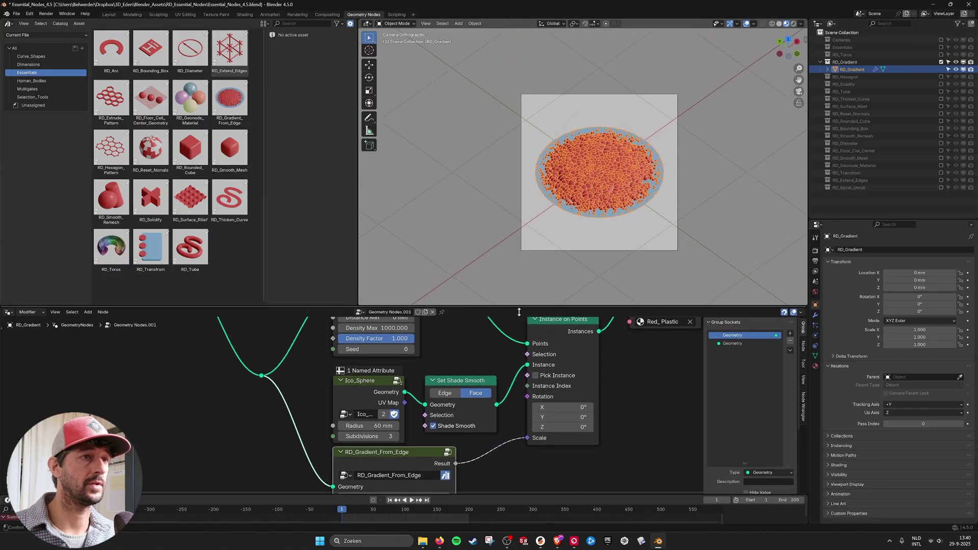
scroll(479, 413, "down", 3, "shift")
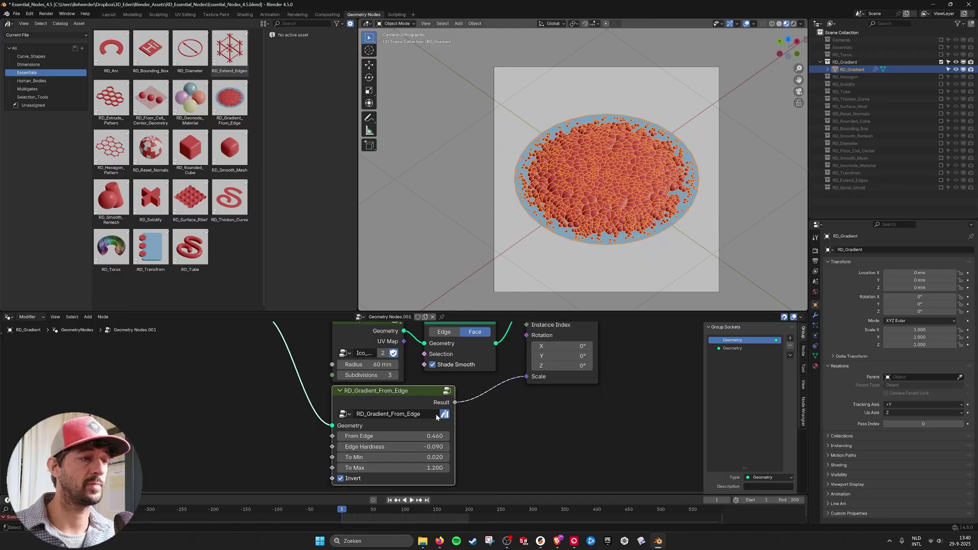
- Try an Edge Hardness of -0.030 and a To Max of 2.150 on the gradient node, and undo all its changes
left_click_drag(388, 445, 342, 457)
key("ctrl+z")
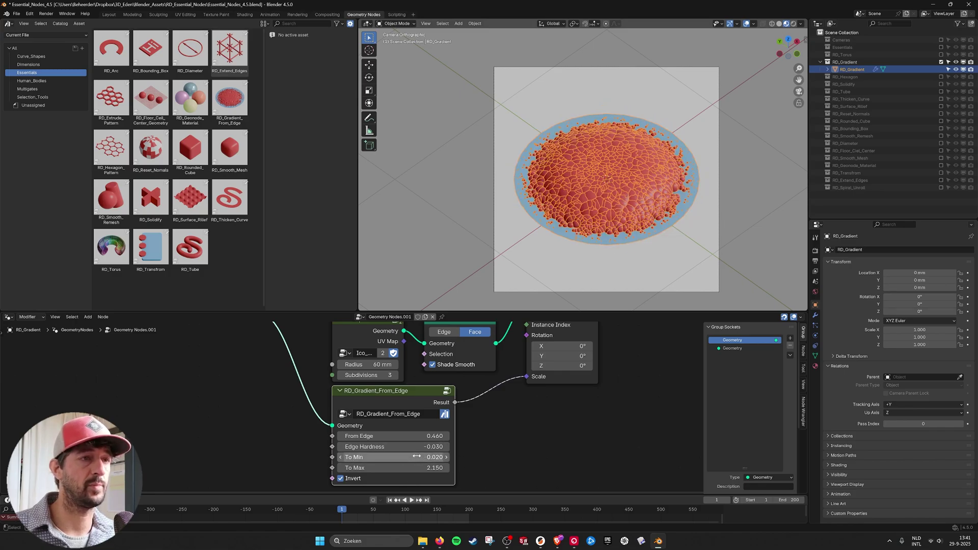
key("ctrl+z")
key("ctrl+z")
key("ctrl+z")
key("ctrl+z")
key("ctrl+z")
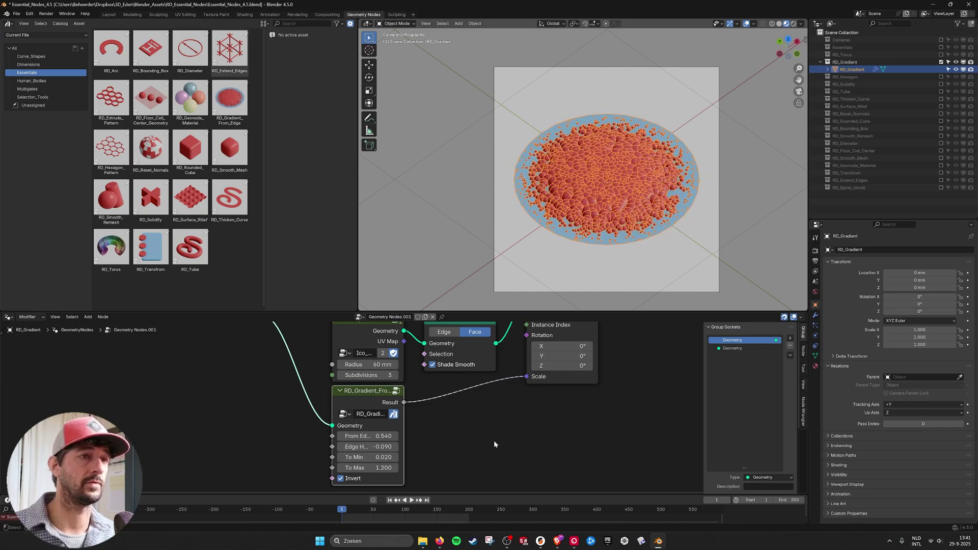
- Exclude the RD_Gradient collection and include the RD_Hexagon collection
scroll(540, 388, "down", 3)
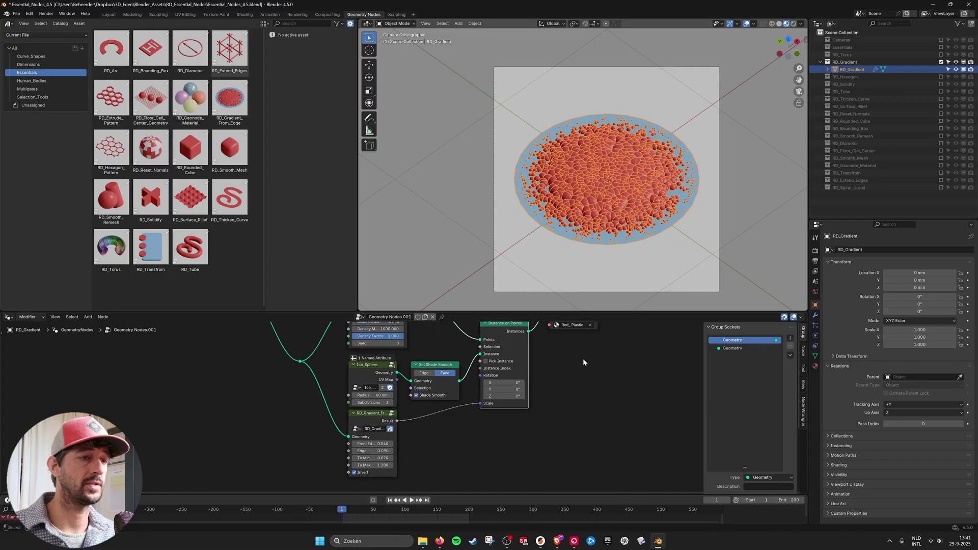
left_click(941, 63)
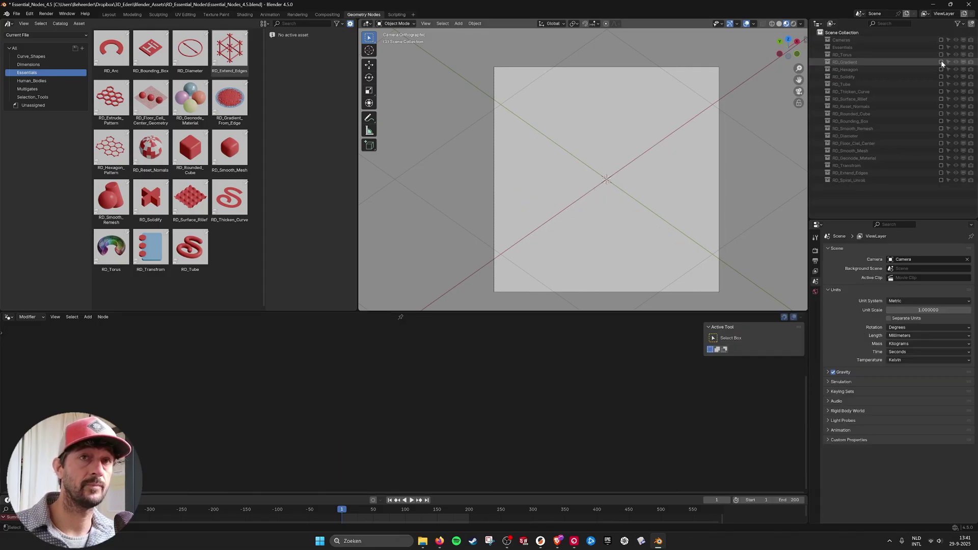
left_click(941, 69)
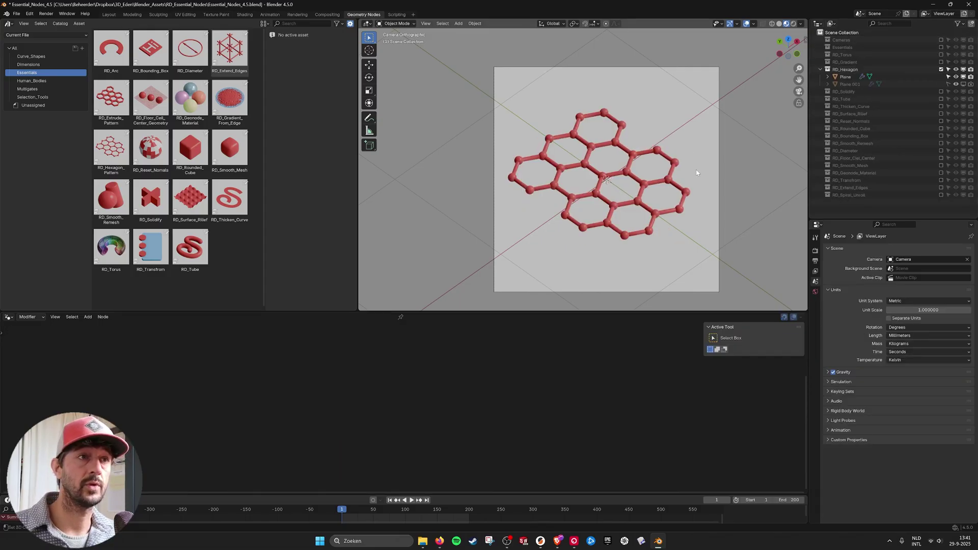
- Select the hexagon plane, connect the RD_Hexagon_Pattern mesh directly to the Group Output, and show it in wireframe
left_click(629, 180)
scroll(243, 390, "down", 2)
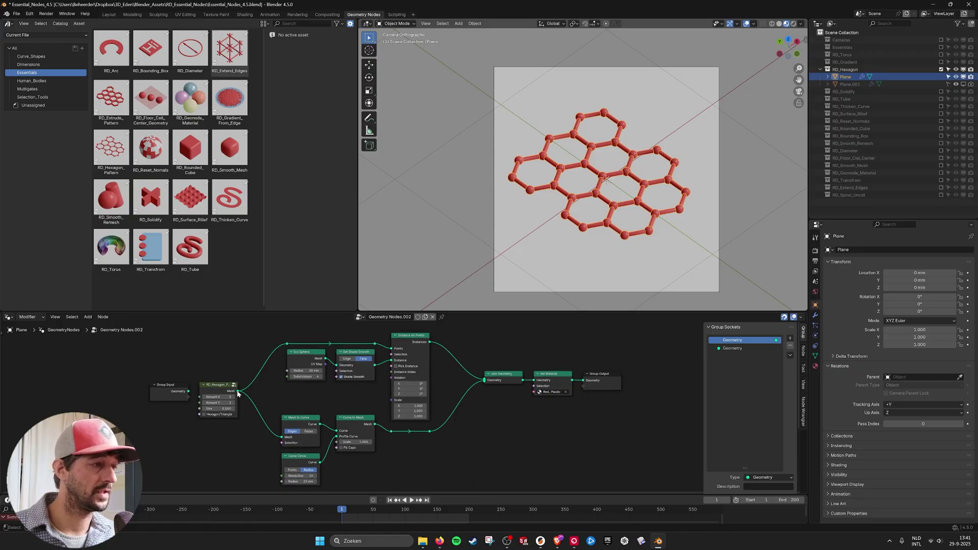
left_click_drag(237, 392, 485, 380)
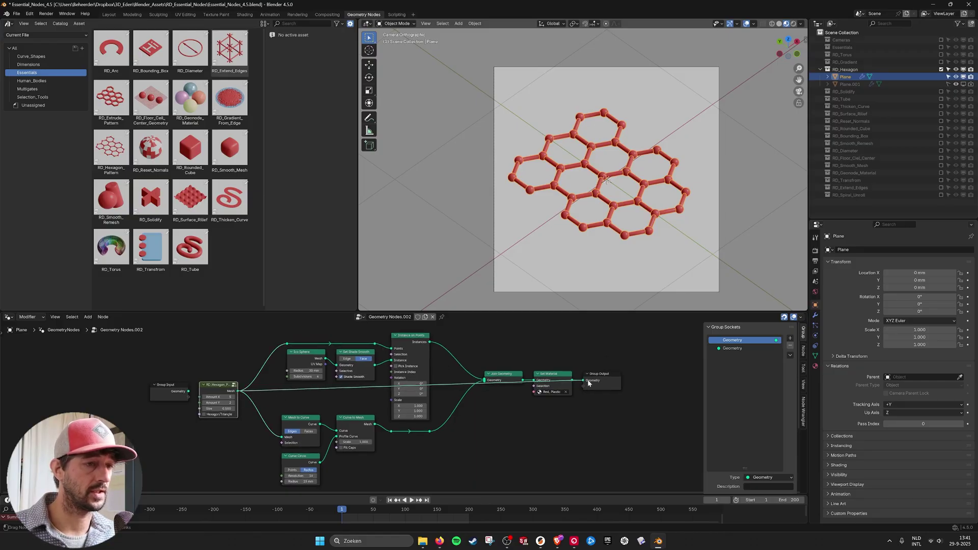
left_click(772, 24)
scroll(625, 213, "up", 3)
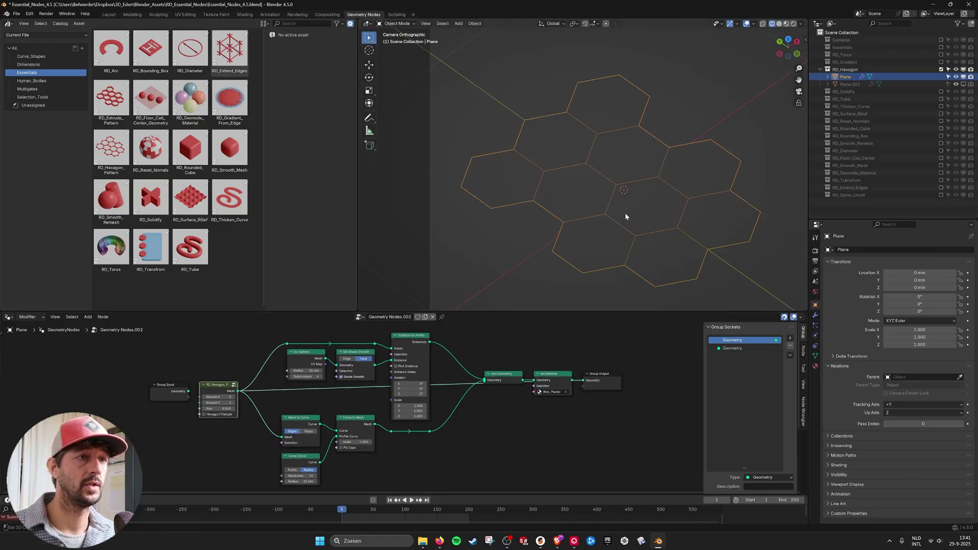
scroll(389, 407, "up", 2)
- Try other Amount Y, Amount X and Size values on the RD_Hexagon_Pattern node and restore the original settings
left_click(151, 402)
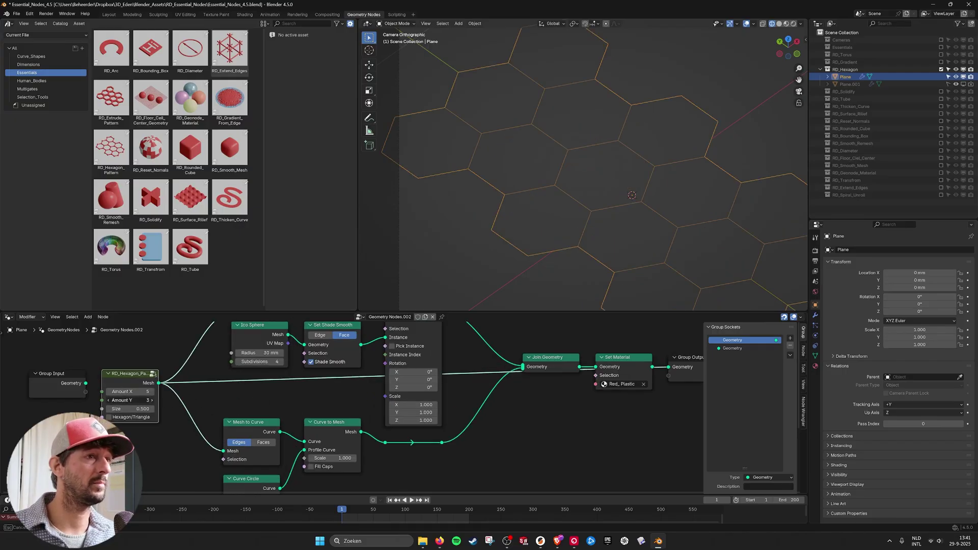
left_click(152, 402)
left_click(109, 402)
left_click(109, 402)
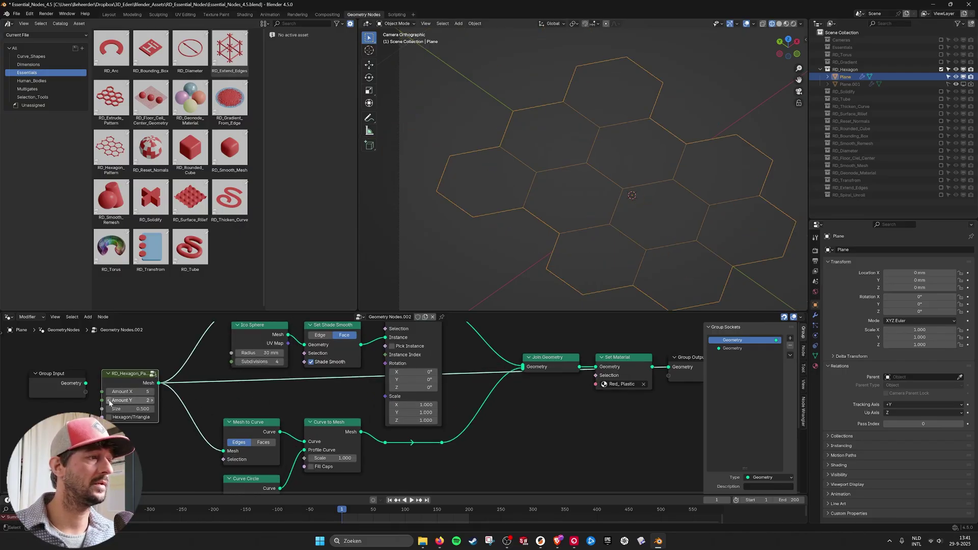
left_click(152, 392)
left_click(152, 392)
left_click(110, 392)
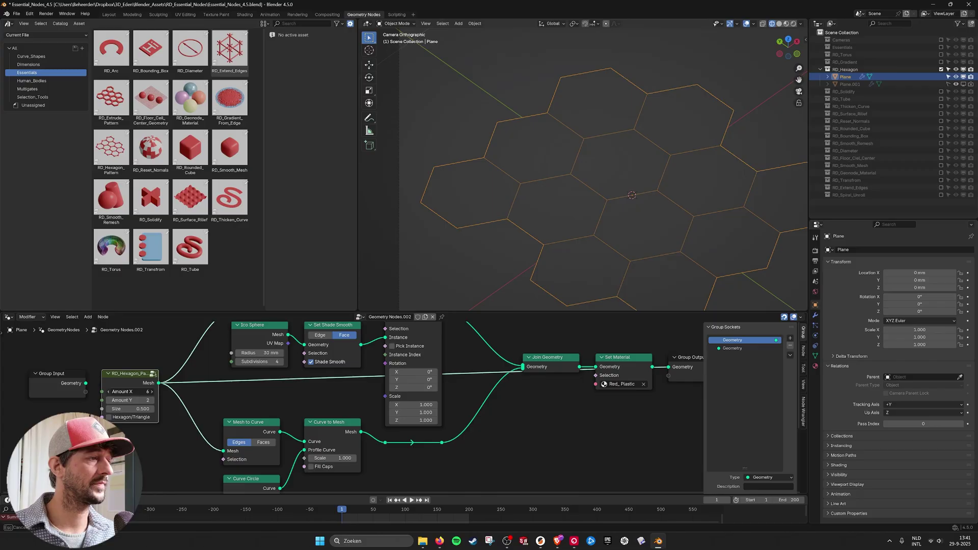
left_click(110, 392)
mouse_move(128, 409)
left_mouse_down()
mouse_move(159, 409)
mouse_move(118, 409)
left_mouse_up()
key("ctrl+z")
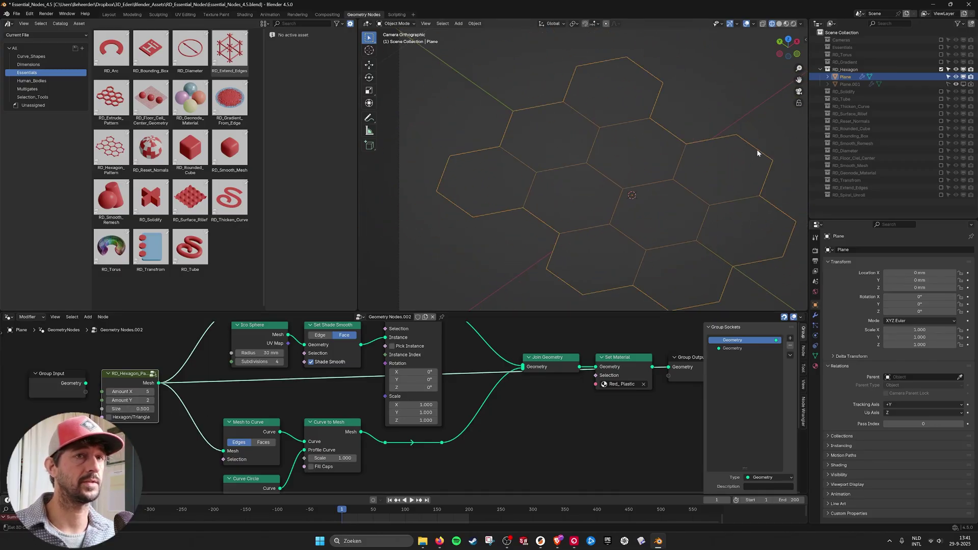
- Reconnect the Set Material geometry to the Group Output and display the hexagon grid in material preview shading
scroll(396, 390, "down", 2)
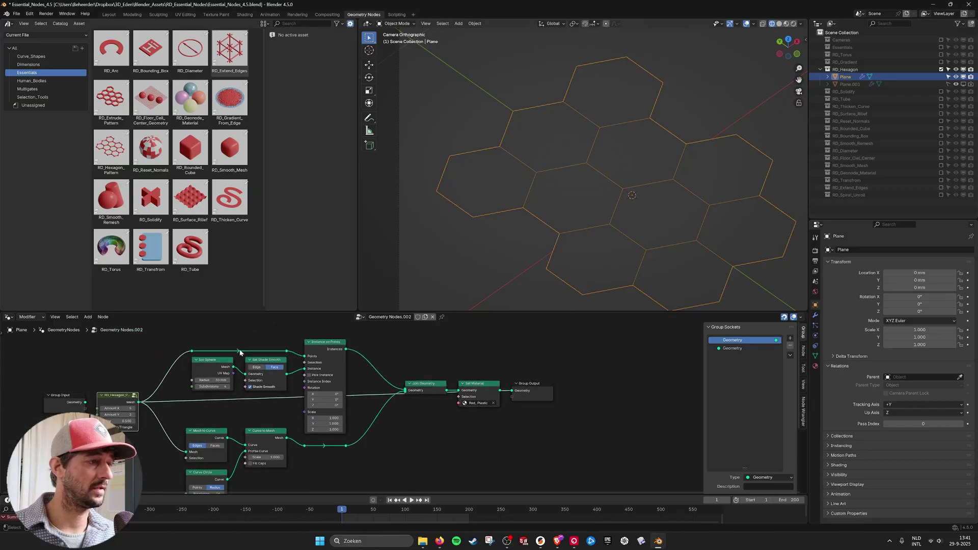
left_click_drag(501, 390, 512, 391)
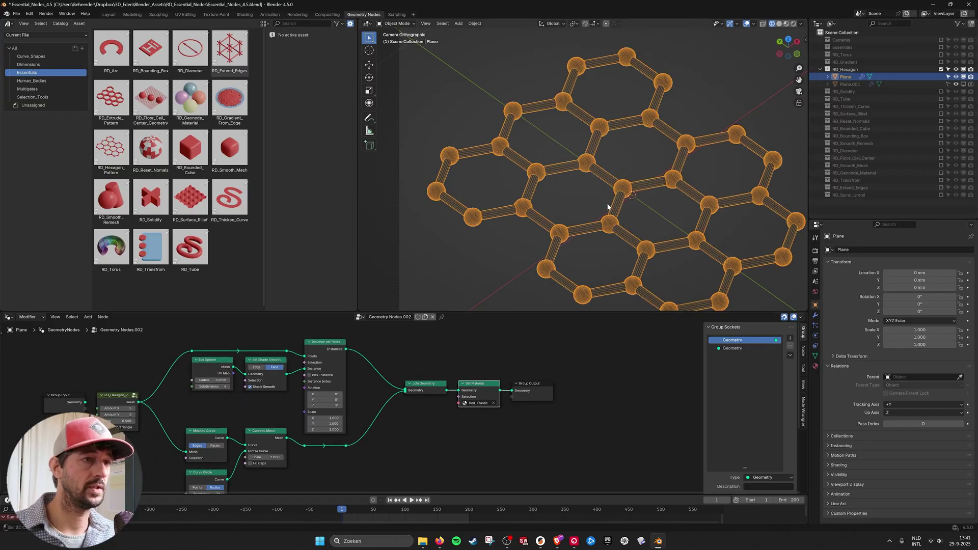
left_click(781, 26)
scroll(674, 149, "down", 2)
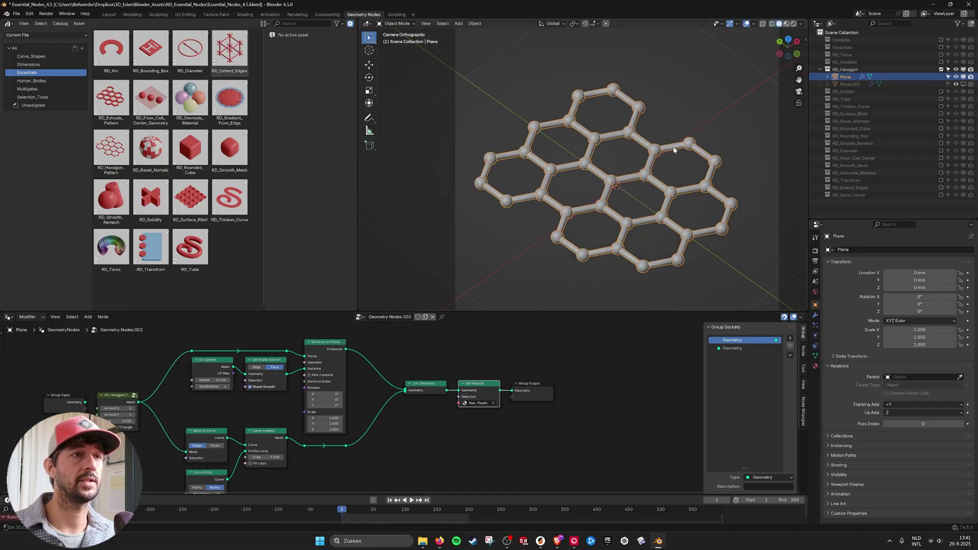
left_click(787, 24)
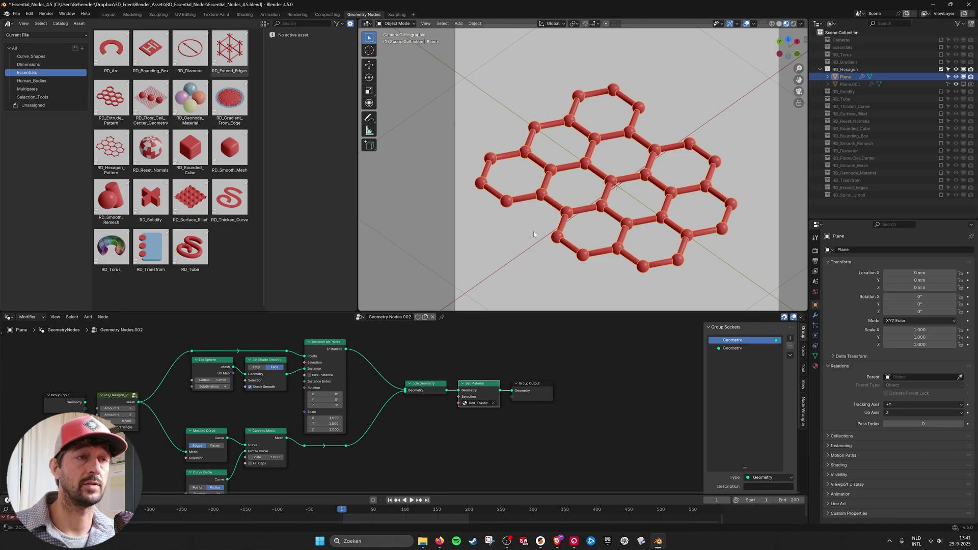
- Exclude the RD_Hexagon collection, include RD_Solidify, and show the cross object's modifiers
left_click(941, 69)
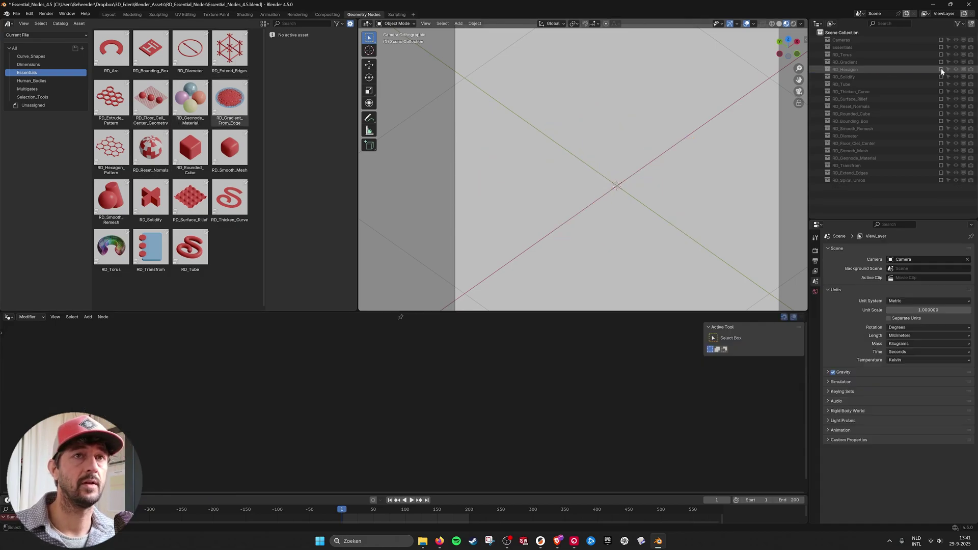
left_click(941, 76)
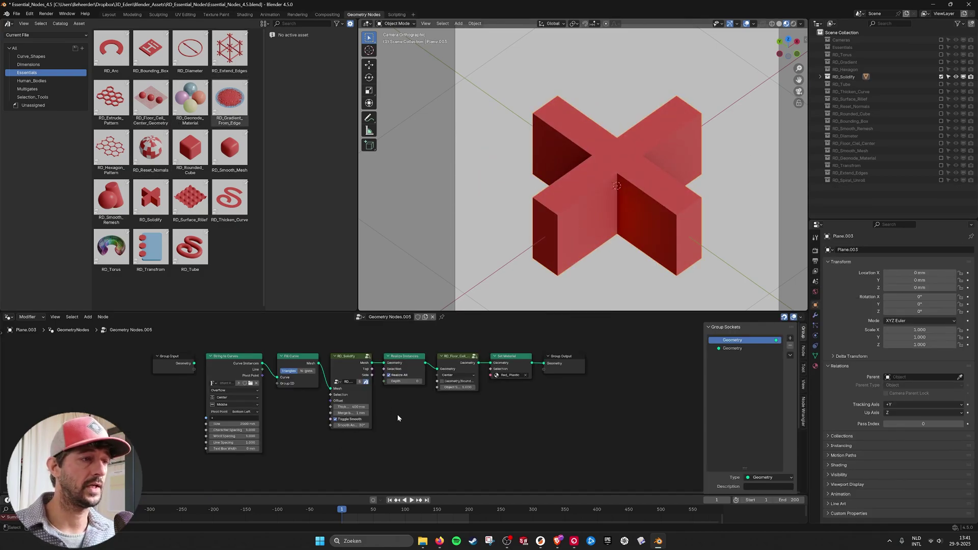
scroll(398, 418, "up", 1)
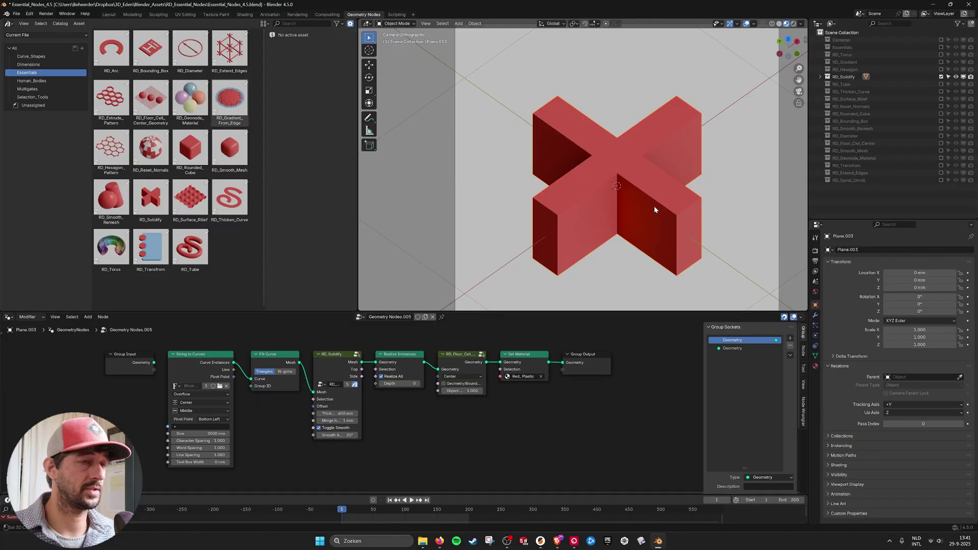
left_click(816, 317)
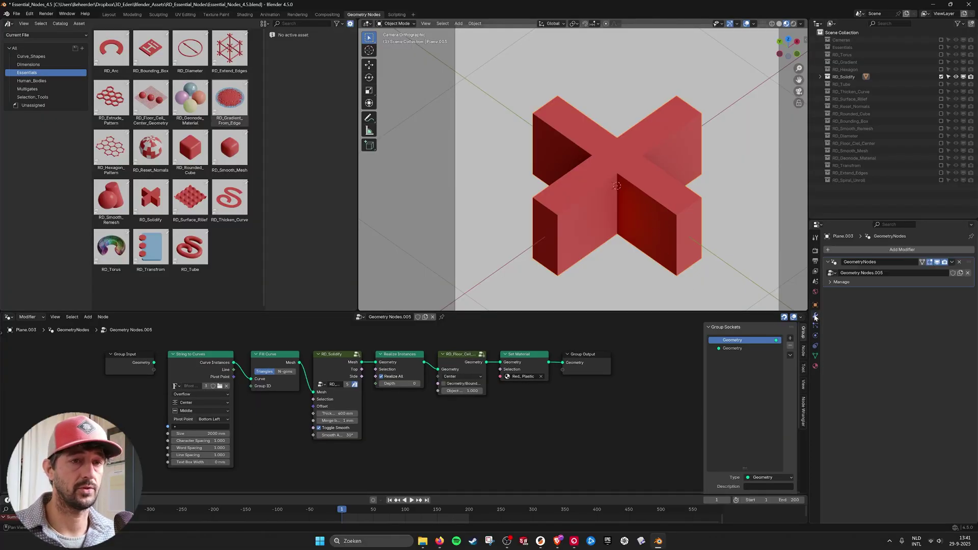
left_click(829, 250)
mouse_move(805, 276)
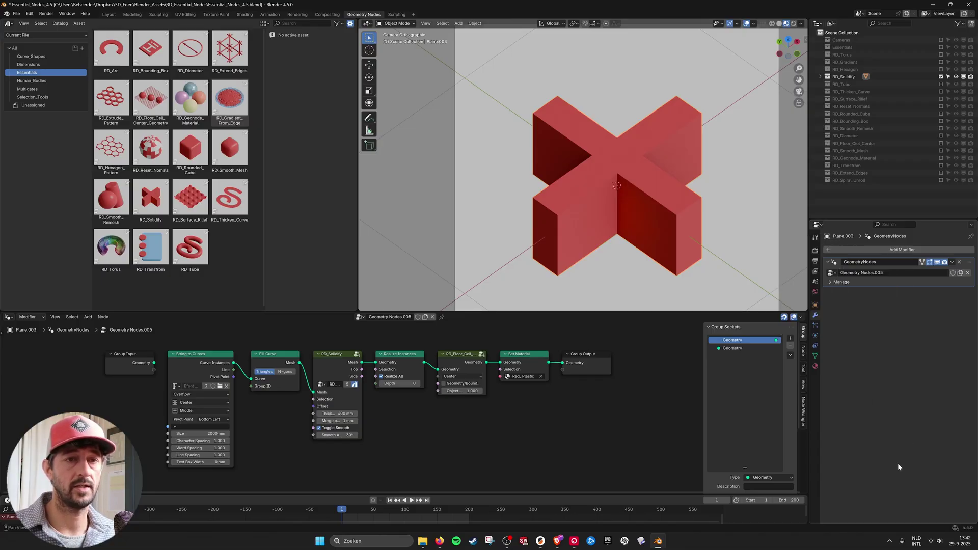
- Preview the flat Fill Curve mesh in solid shading, and route Set Material back to the Group Output to inspect the solidified cross
left_click(289, 366, "ctrl+shift")
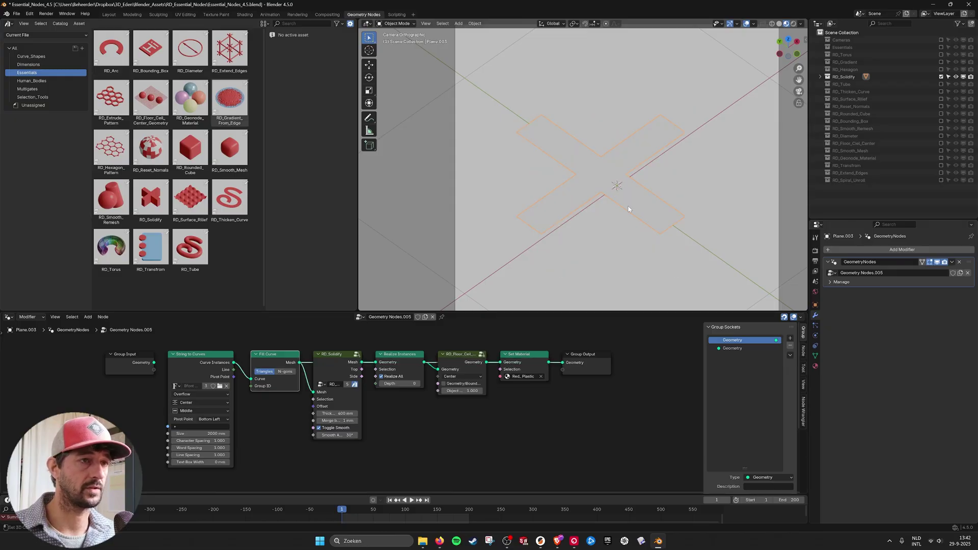
left_click(781, 24)
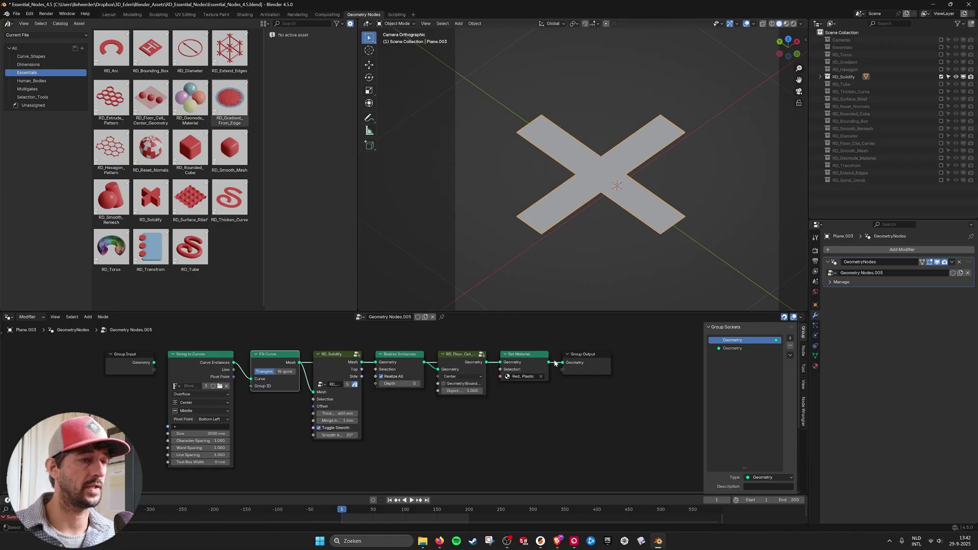
left_click_drag(549, 363, 563, 363)
middle_click_drag(648, 182, 608, 206)
key("KP_Decimal")
middle_click_drag(631, 175, 640, 167)
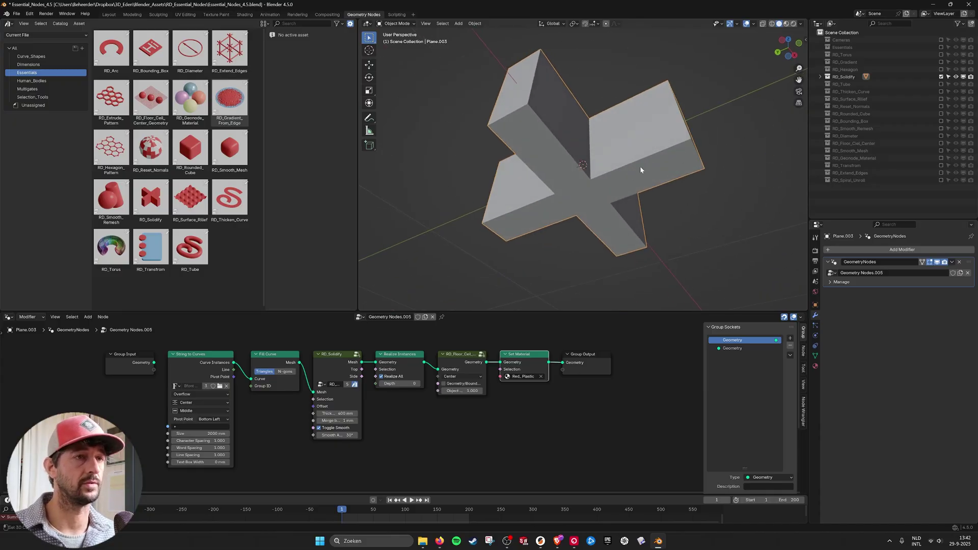
middle_click_drag(583, 83, 534, 248)
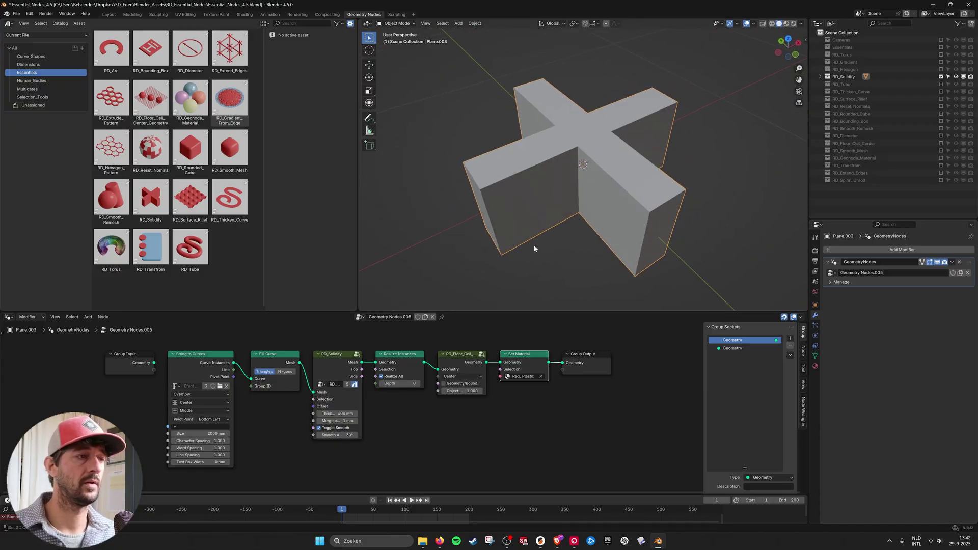
- Open the RD_Solidify node group to examine its internal nodes, and return to the parent node tree
left_click(357, 354)
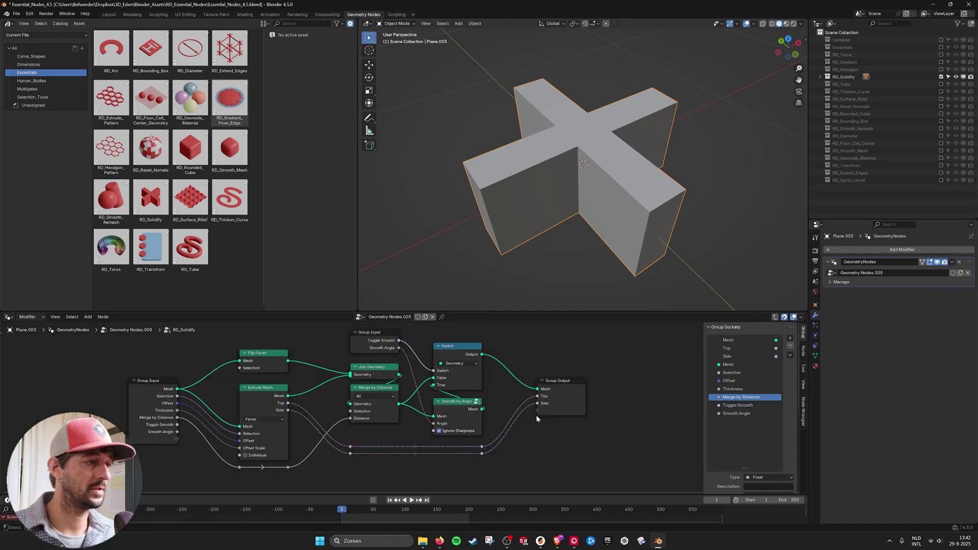
left_click(775, 317)
middle_click_drag(607, 264, 557, 207)
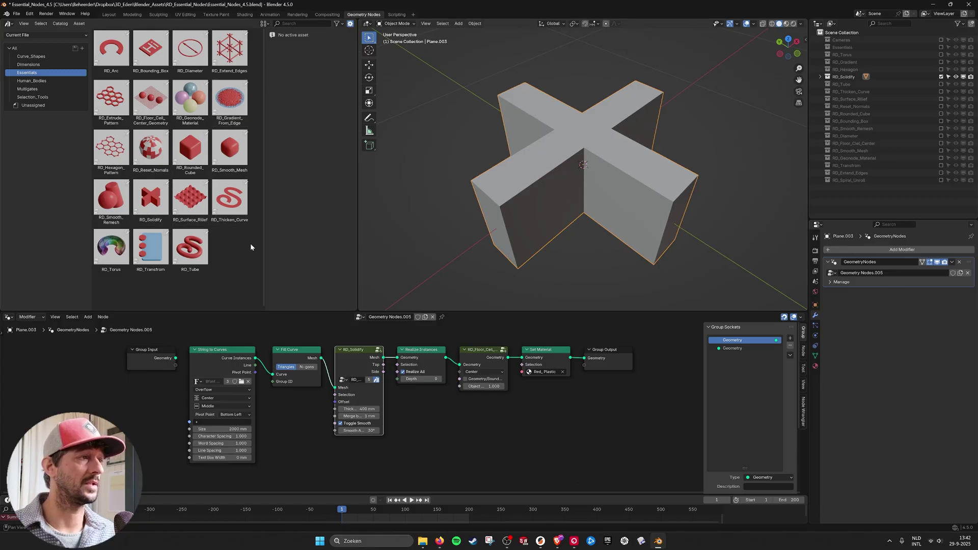
- Exclude the RD_Solidify collection, include RD_Tube, and select its BezierCurve and the RD_Tube node
left_click(942, 77)
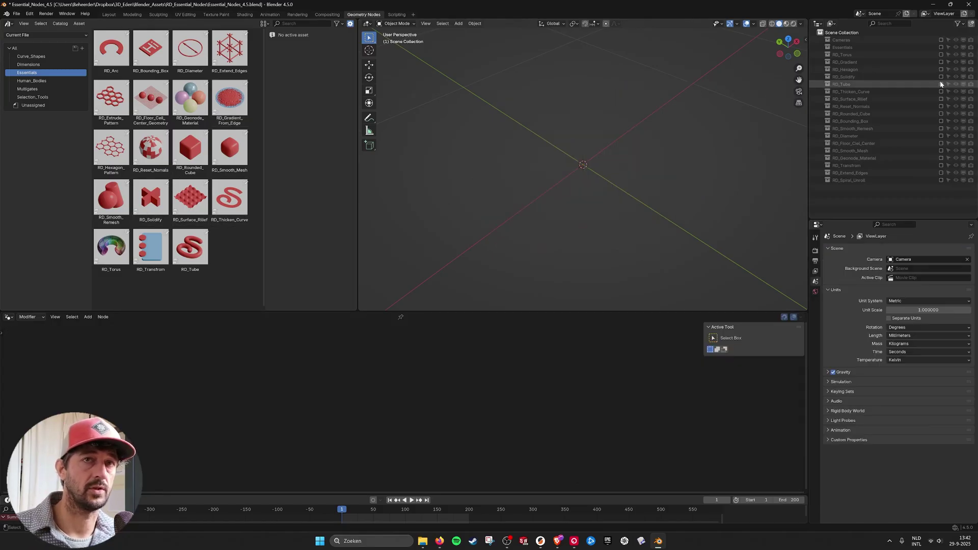
left_click(941, 84)
left_click(839, 92)
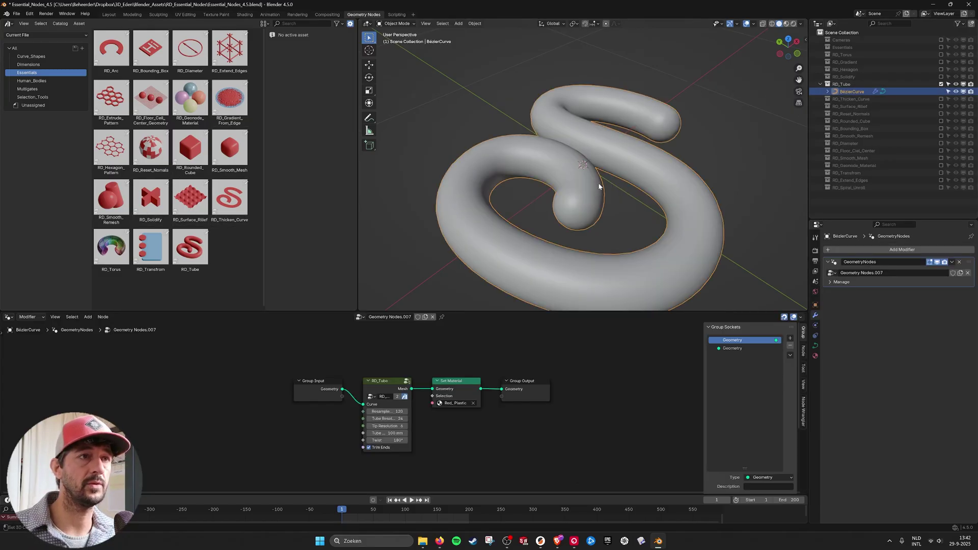
scroll(600, 186, "down", 1)
scroll(413, 379, "up", 1)
left_click(374, 379)
scroll(419, 381, "down", 1)
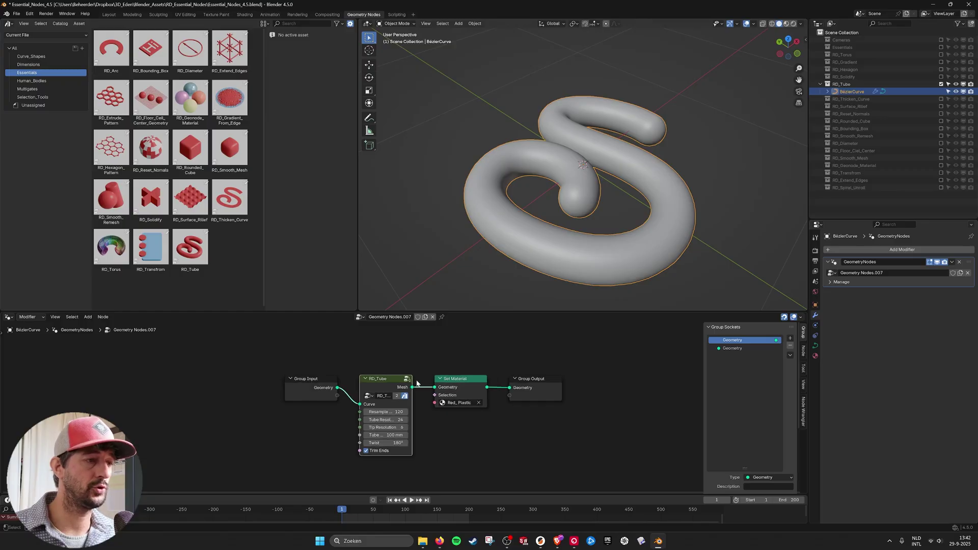
- Display the tube in wireframe shading to examine its mesh layout, with the RD_Tube node settings in view
middle_click_drag(418, 382, 415, 386)
left_click(773, 24)
middle_click_drag(627, 181, 621, 214)
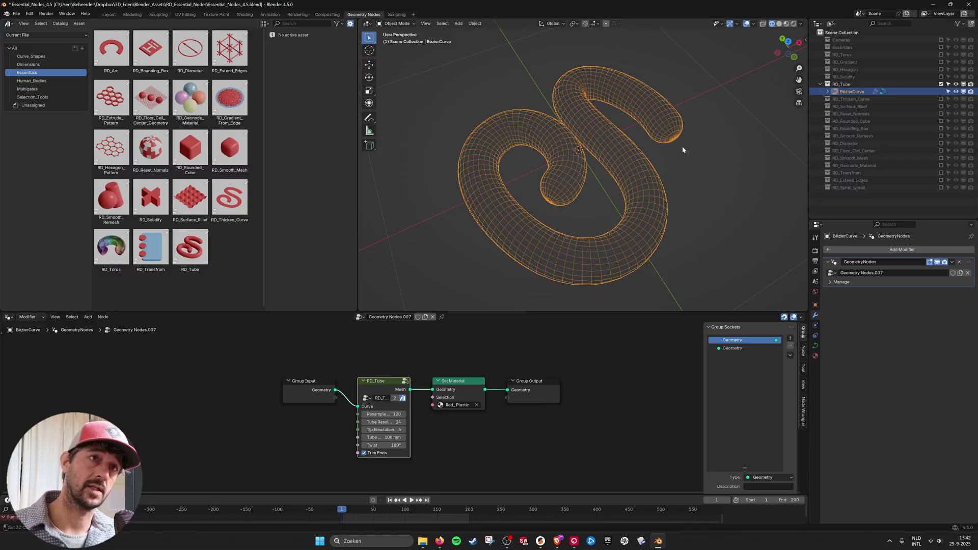
scroll(625, 227, "down", 3)
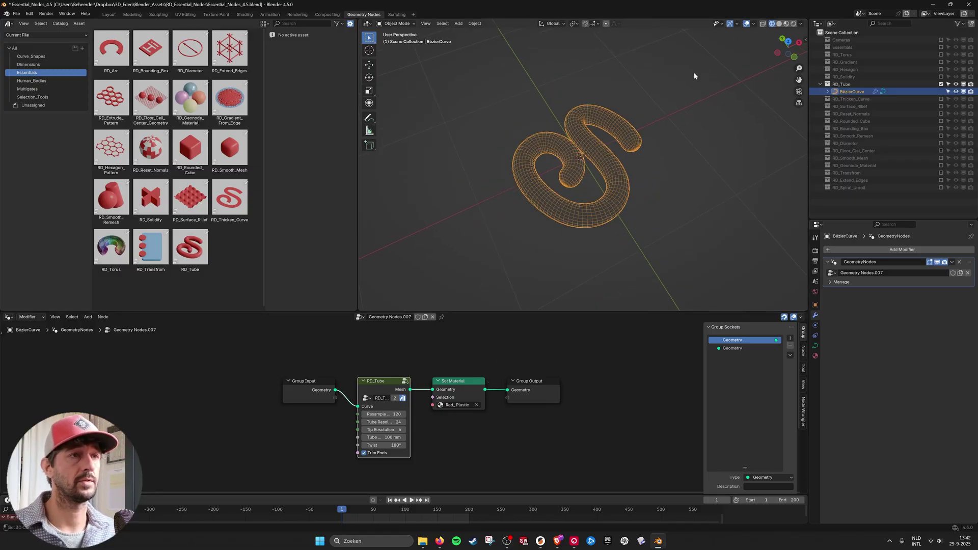
scroll(466, 191, "up", 4)
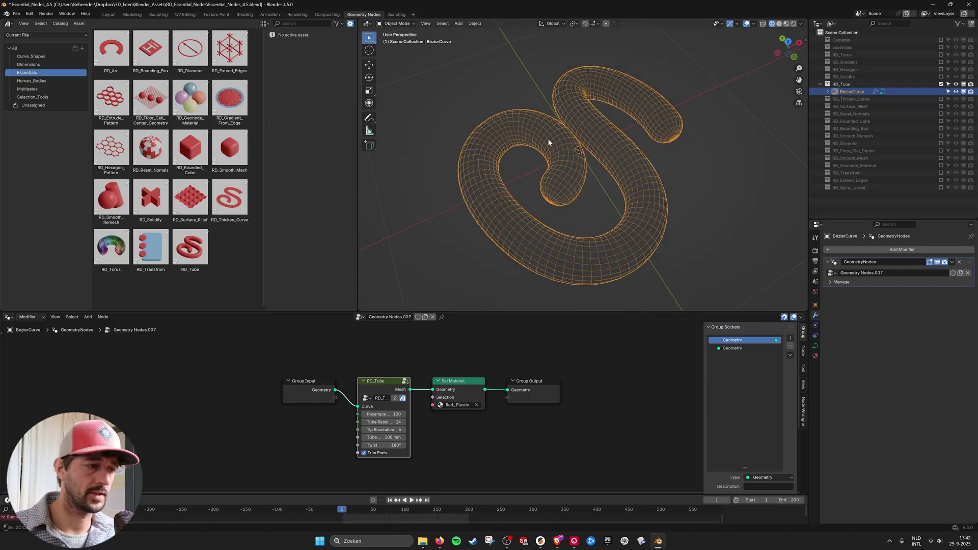
scroll(415, 415, "up", 3)
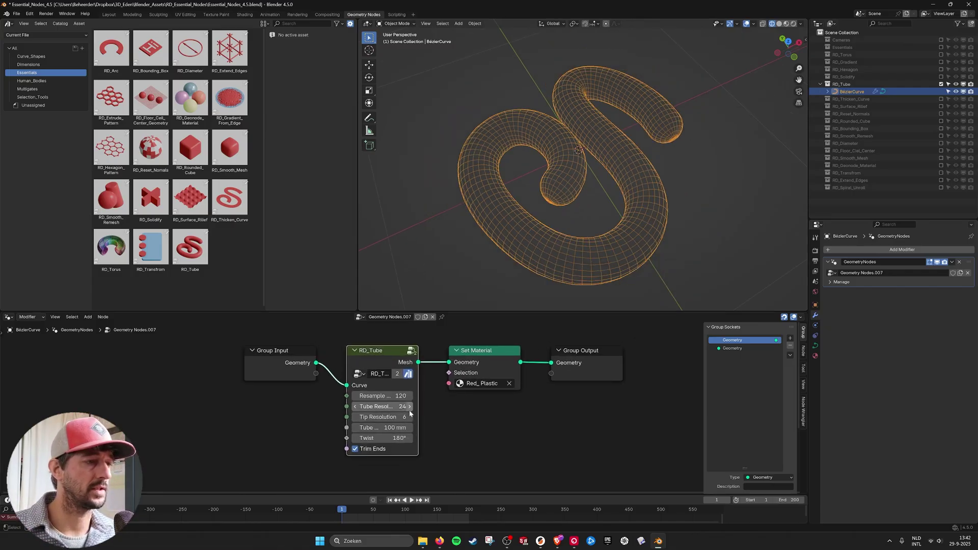
- Try a Tip Resolution of 13 on the RD_Tube node and return it to 6
left_click(410, 417)
left_click(409, 418)
left_click(409, 418)
left_click(410, 418)
left_click(409, 417)
left_click(409, 418)
left_click(409, 417)
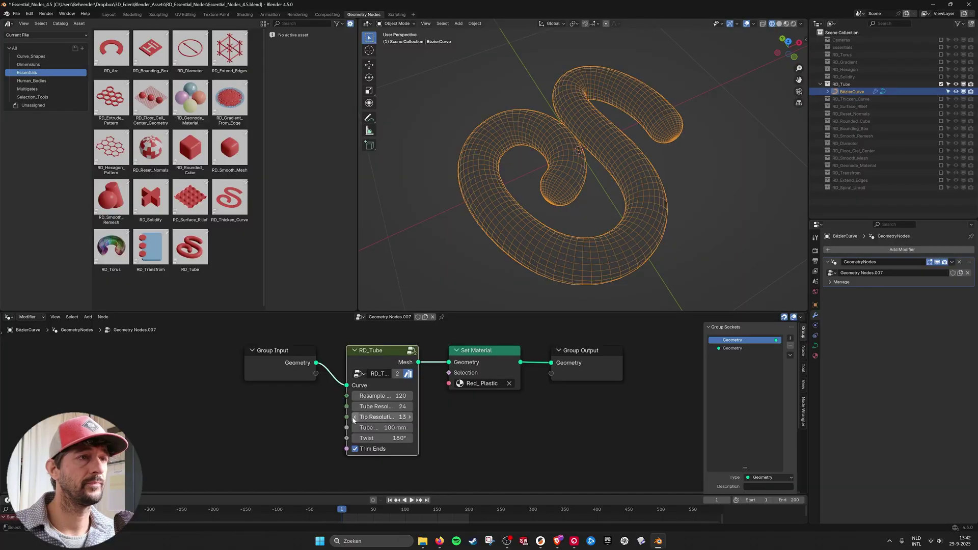
left_click(354, 418)
left_click(354, 418)
left_click(354, 418)
left_click(354, 418)
left_click(354, 418)
left_click(354, 418)
left_click(354, 418)
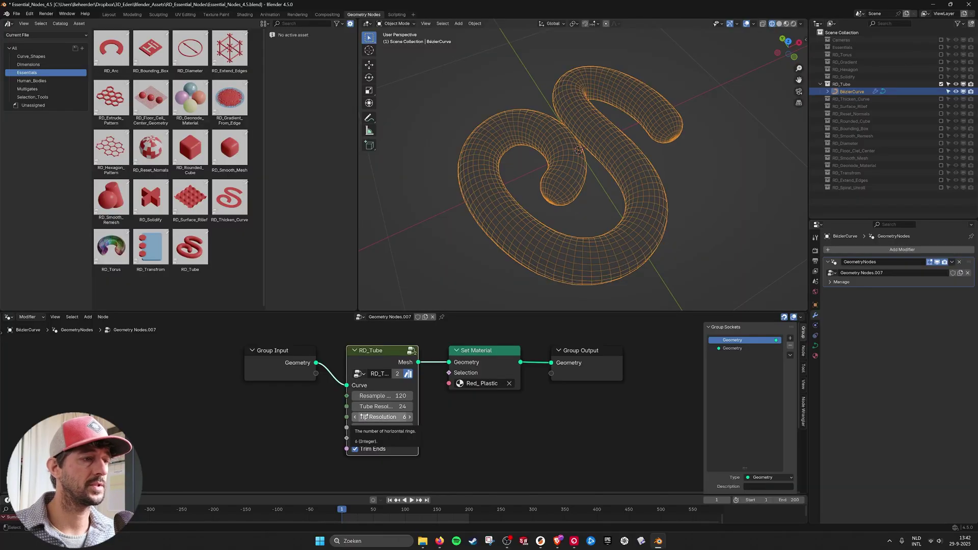
mouse_move(391, 406)
left_mouse_down()
mouse_move(451, 406)
mouse_move(351, 396)
mouse_move(380, 396)
left_mouse_up()
left_click_drag(558, 267, 598, 245)
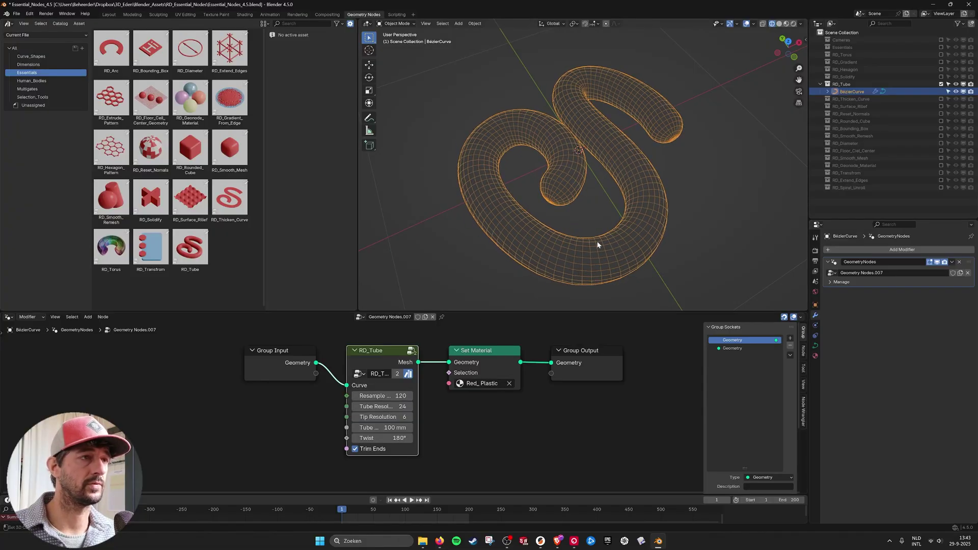
- Try a Twist of 830° on the RD_Tube node and undo the change
left_click_drag(382, 438, 453, 438)
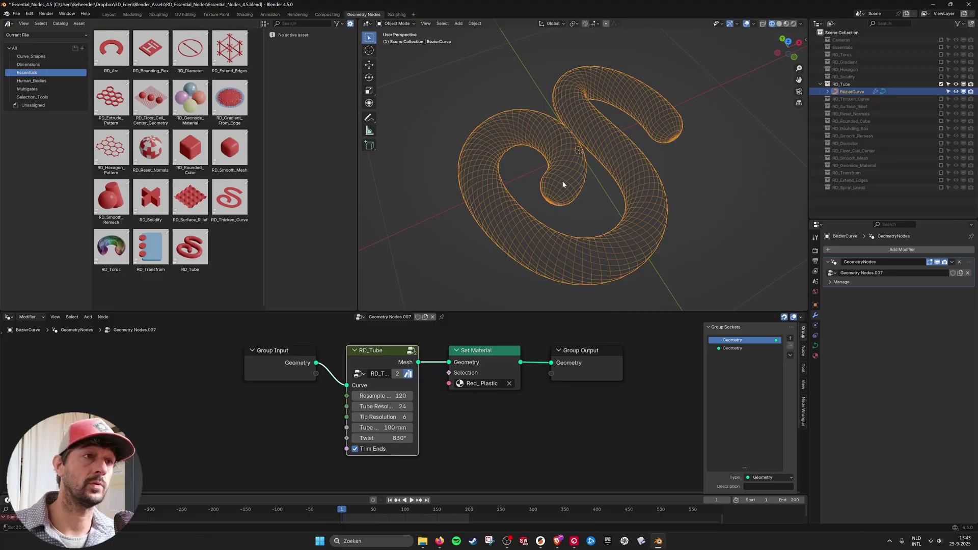
key("ctrl+z")
key("ctrl+z")
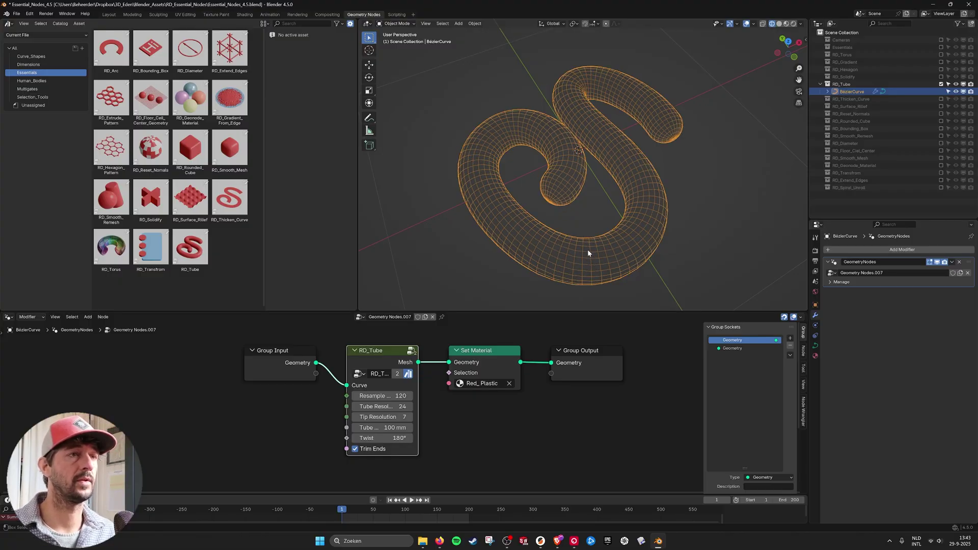
- Toggle Trim Ends on the RD_Tube node to compare the tube ends, leaving it disabled
left_click(355, 449)
left_click(355, 450)
left_click(355, 449)
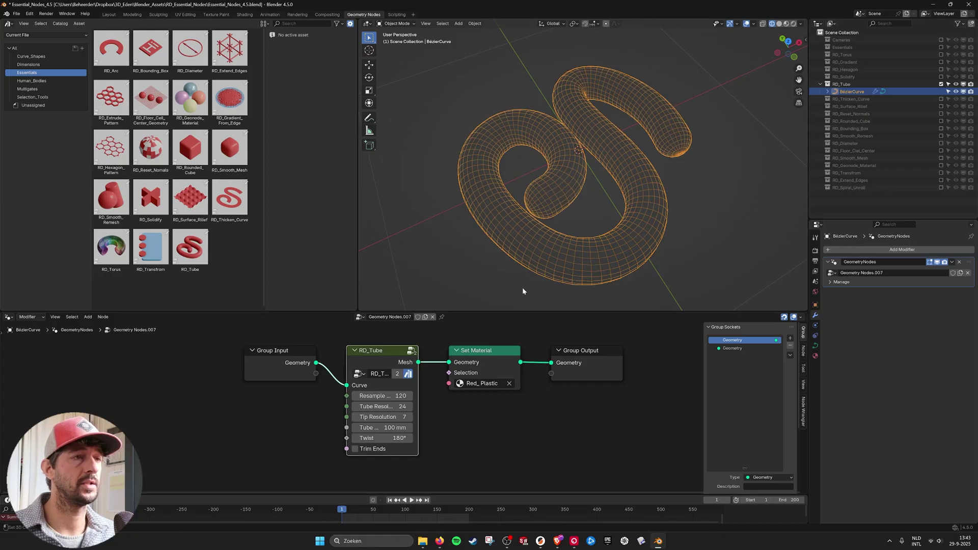
- Enable Trim Ends on the RD_Tube node and compare the tube ends with the curve's control points in Edit Mode
key("Tab")
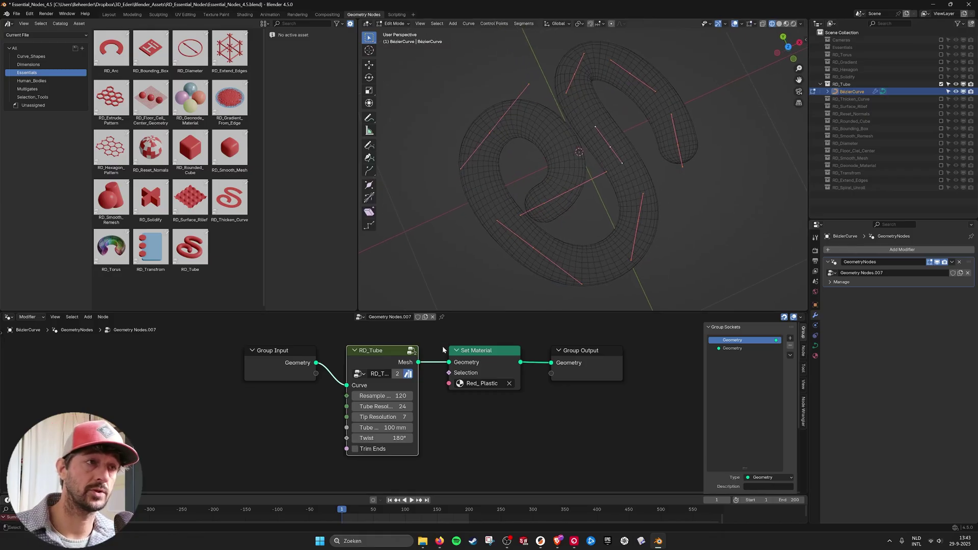
left_click(355, 449)
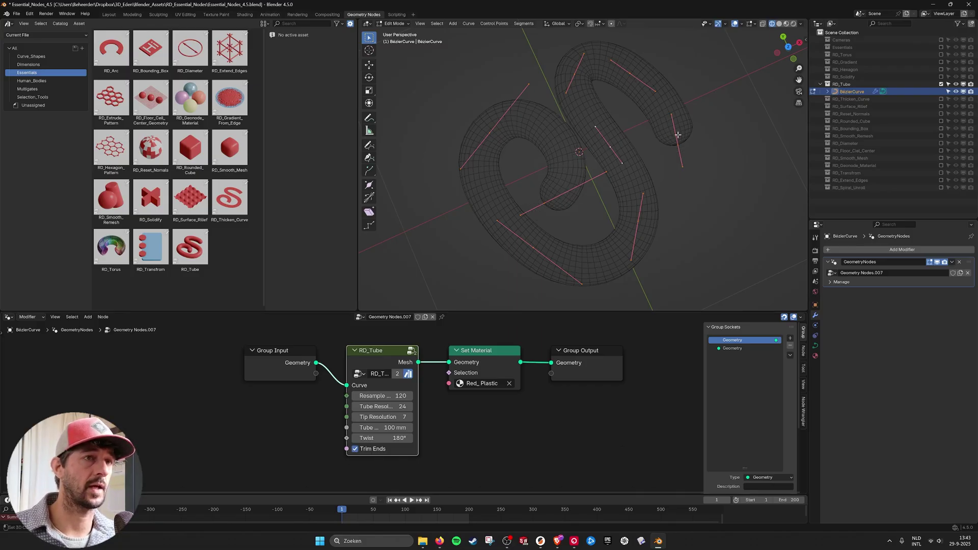
key("Tab")
middle_click_drag(678, 145, 597, 186)
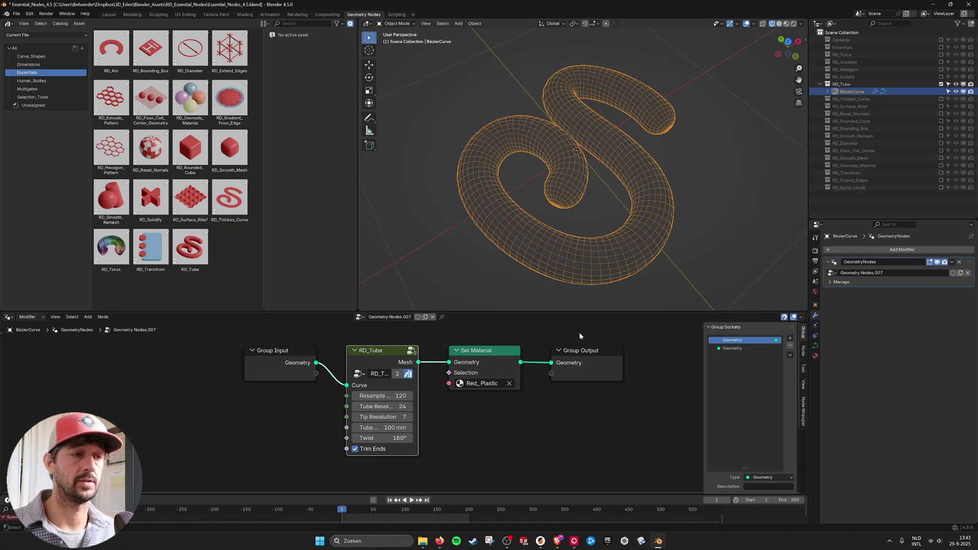
scroll(591, 265, "down", 1)
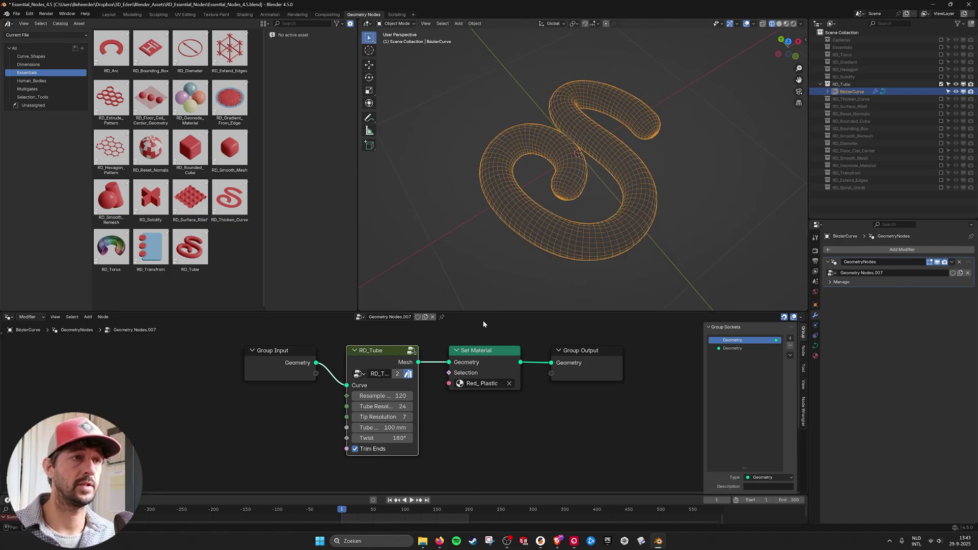
- Show the RD_Thicken_Curve collection instead of RD_Tube and select its curve to display the node setup
left_click(941, 84)
left_click(941, 91)
left_click(634, 166)
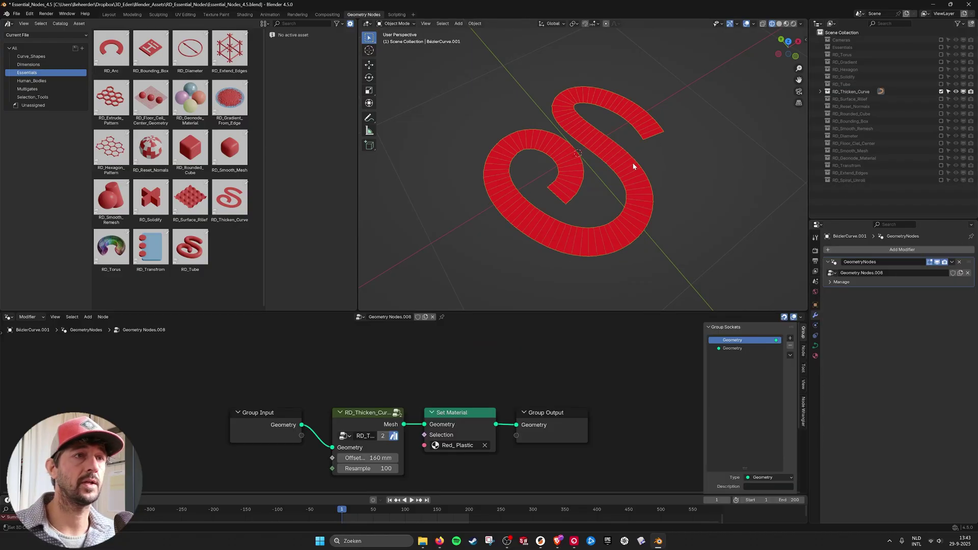
- Try different Offset and Resample values on the RD_Thicken_Curve node and undo the changes
middle_click_drag(411, 421, 392, 398)
left_click_drag(283, 402, 498, 403)
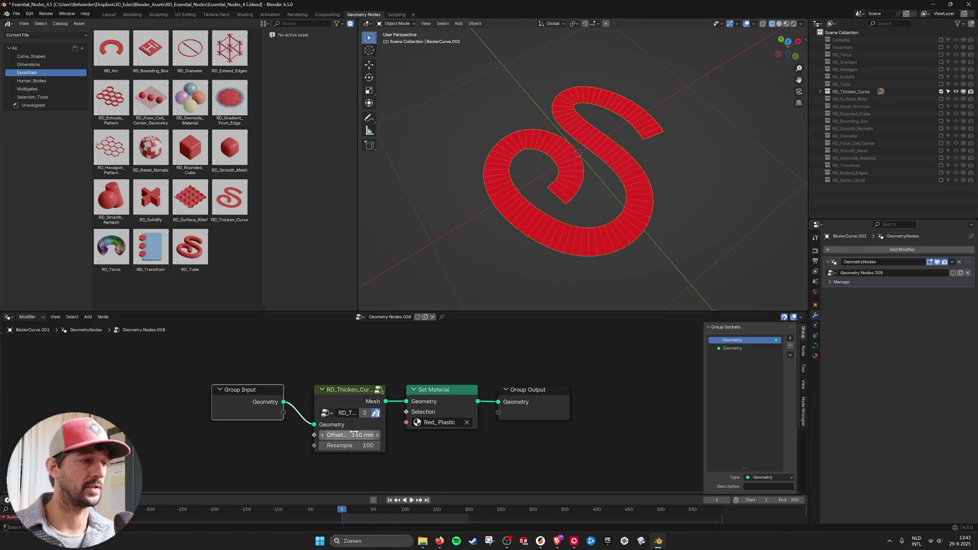
mouse_move(351, 435)
left_mouse_down()
mouse_move(367, 435)
mouse_move(337, 435)
mouse_move(392, 435)
mouse_move(357, 435)
mouse_move(367, 435)
mouse_move(347, 446)
left_mouse_up()
key("ctrl+z")
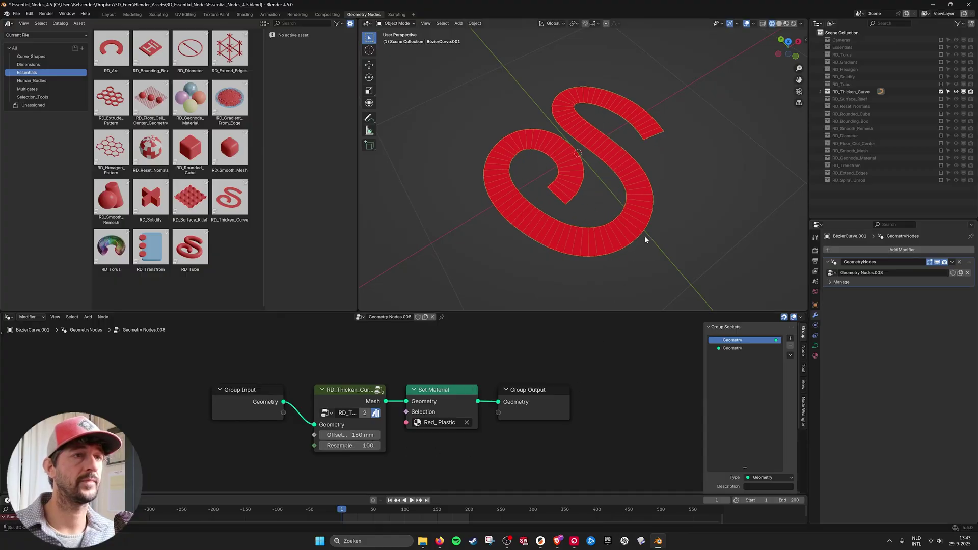
- Show the RD_Surface_Rilief collection instead of RD_Thicken_Curve, select its plane and display it in Material Preview shading
left_click(941, 92)
left_click(941, 99)
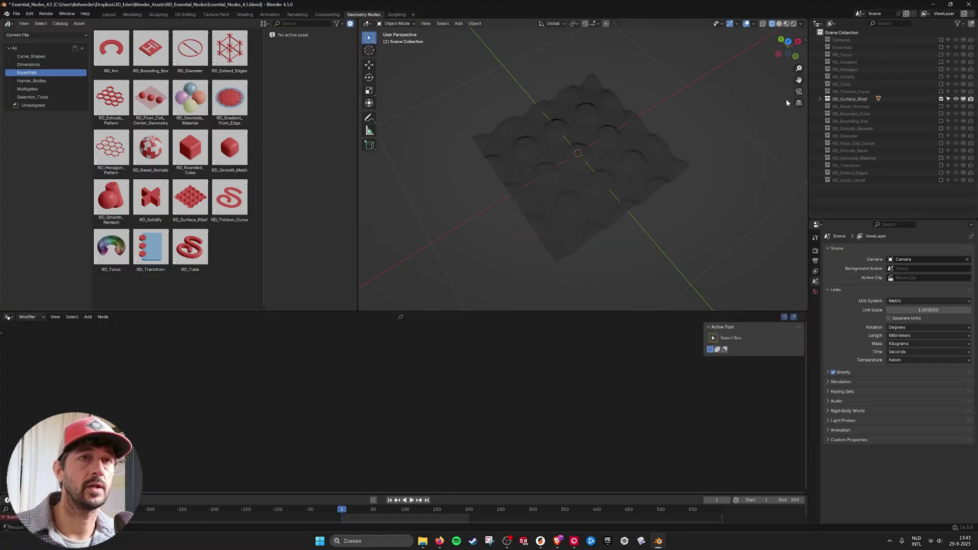
left_click(613, 153)
left_click(780, 24)
left_click(787, 23)
middle_click_drag(615, 177, 616, 173)
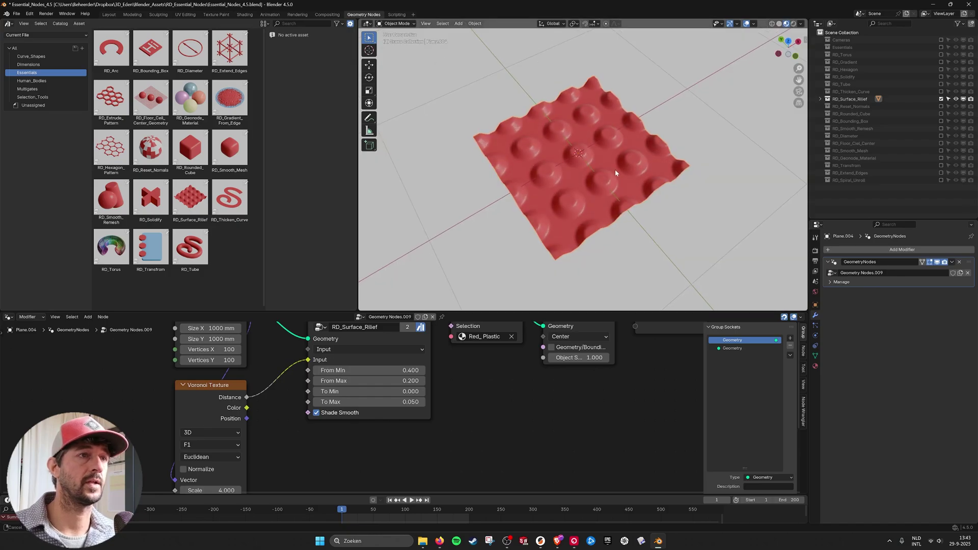
- Try a different Scale on the Voronoi Texture node feeding RD_Surface_Rilief and return it to 4
key("Home")
left_click(383, 376)
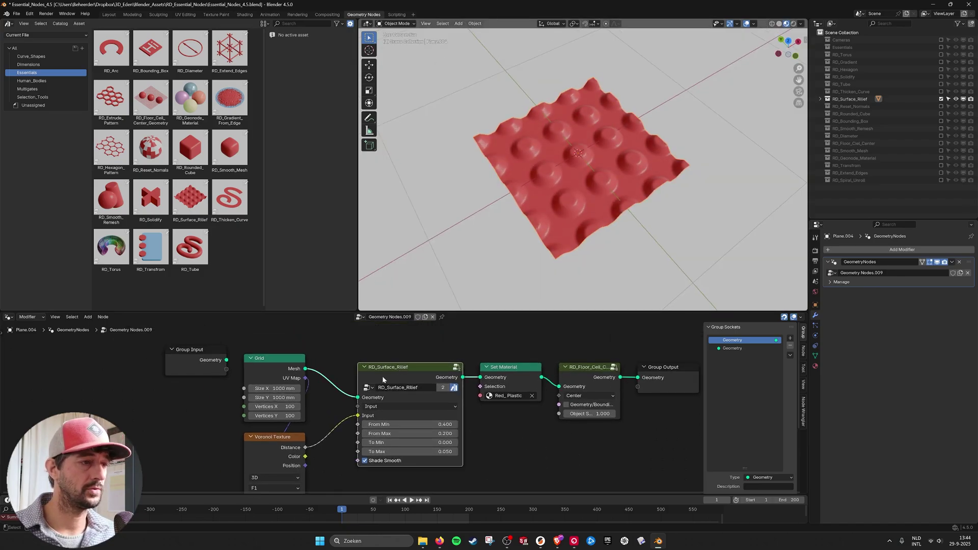
middle_click_drag(425, 404, 431, 359)
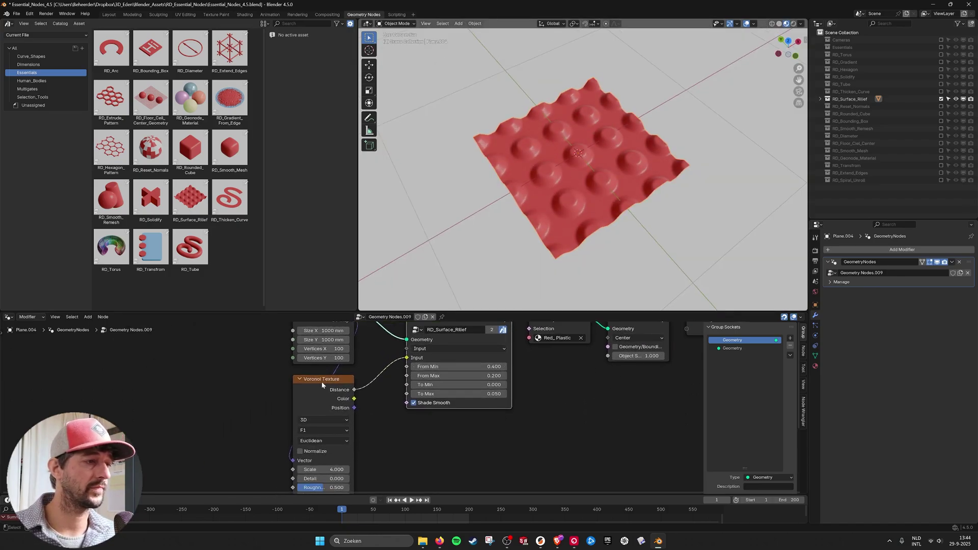
left_click(315, 381)
middle_click_drag(358, 436, 361, 407)
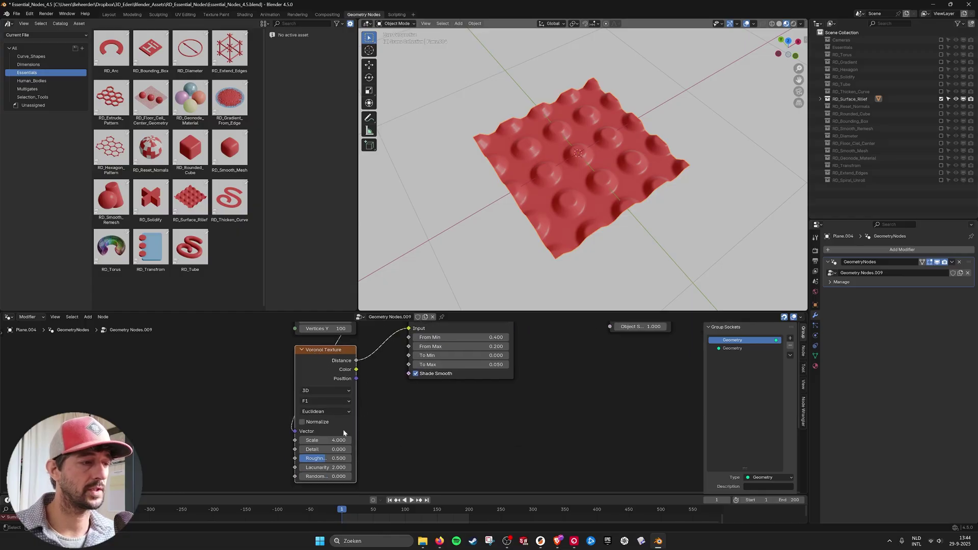
mouse_move(327, 440)
left_mouse_down()
mouse_move(362, 440)
mouse_move(330, 440)
left_mouse_up()
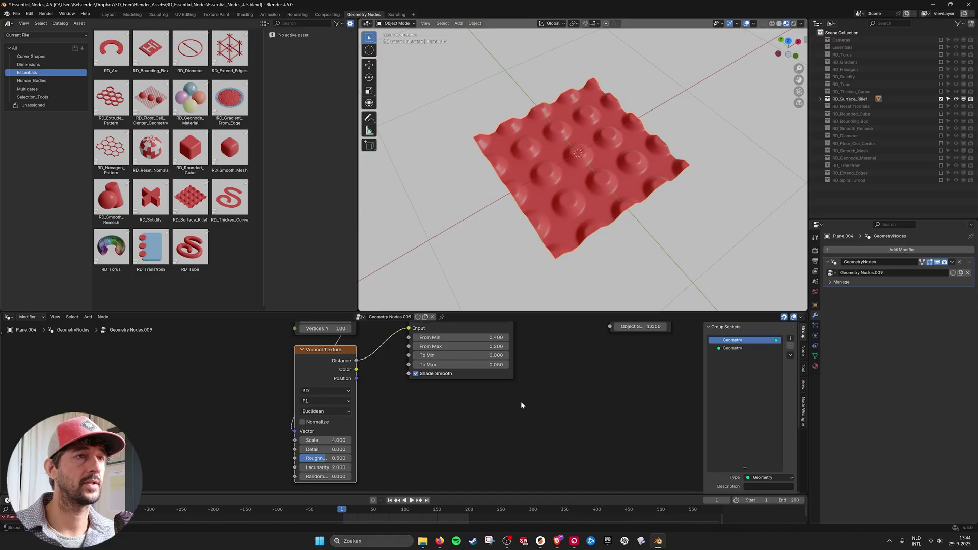
- Try different From and To range values on the RD_Surface_Rilief node and restore them to 0.400, 0.200, 0.000 and 0.050
middle_click_drag(536, 383, 504, 441)
scroll(504, 442, "up", 2)
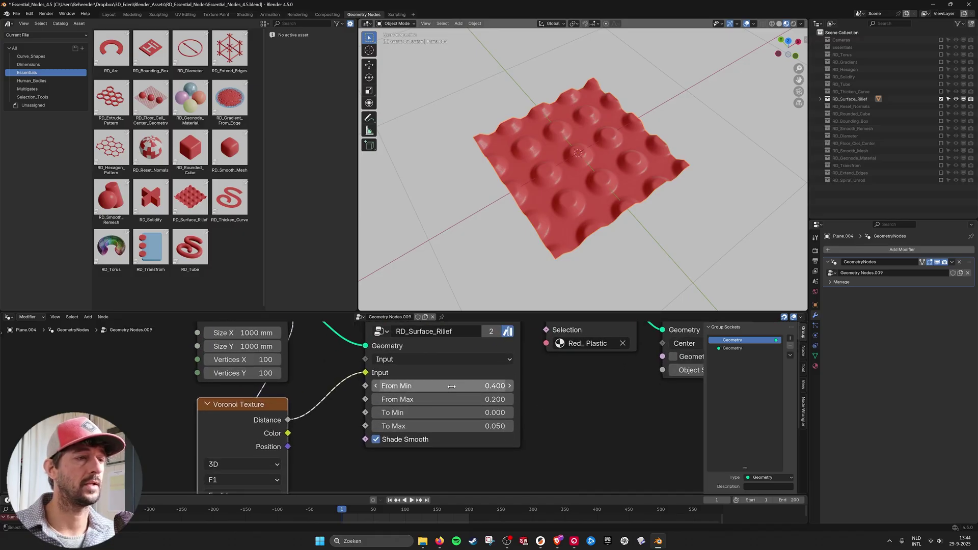
left_click_drag(452, 386, 473, 400)
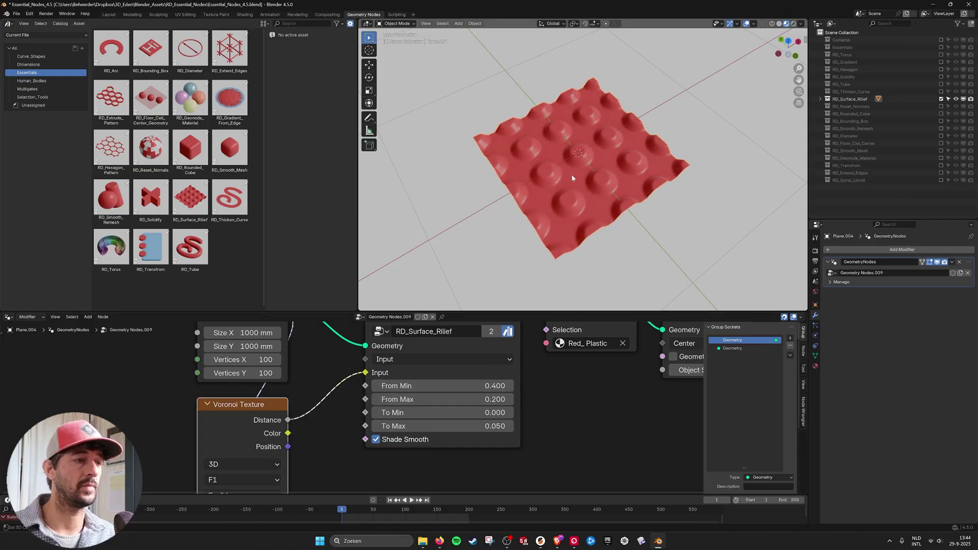
middle_click_drag(587, 234, 615, 213)
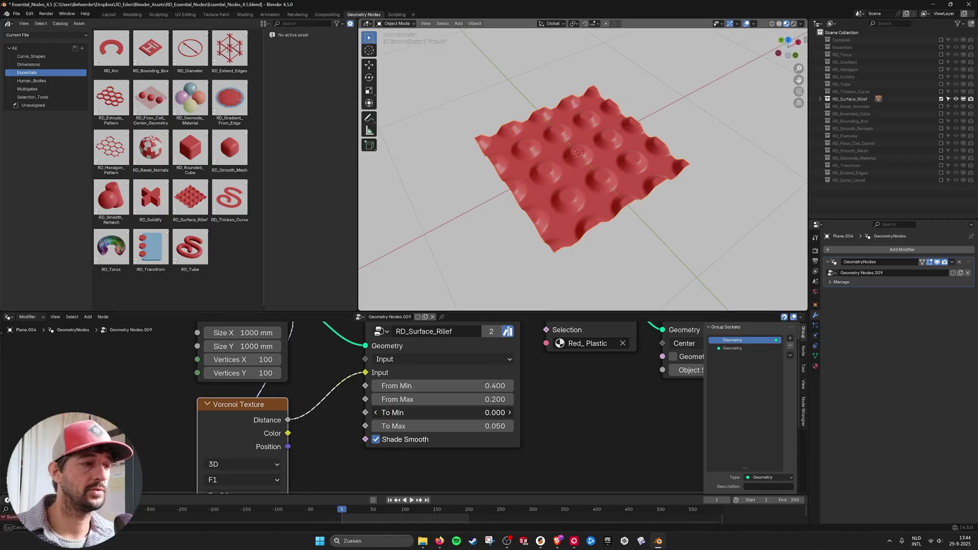
left_click_drag(449, 412, 463, 426)
key("ctrl+z")
key("ctrl+z")
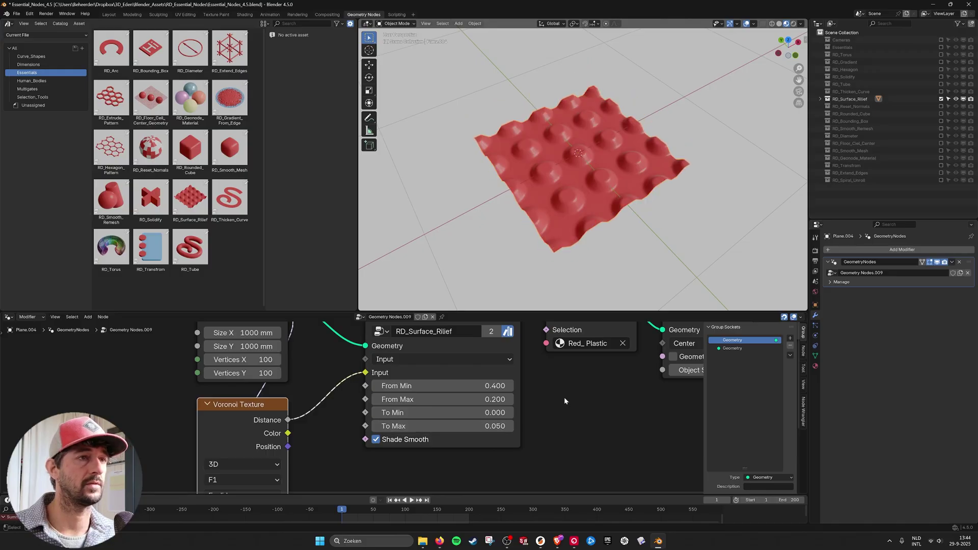
middle_click_drag(554, 390, 558, 395)
mouse_move(443, 391)
left_mouse_down()
mouse_move(423, 392)
mouse_move(475, 402)
mouse_move(420, 404)
mouse_move(443, 404)
left_mouse_up()
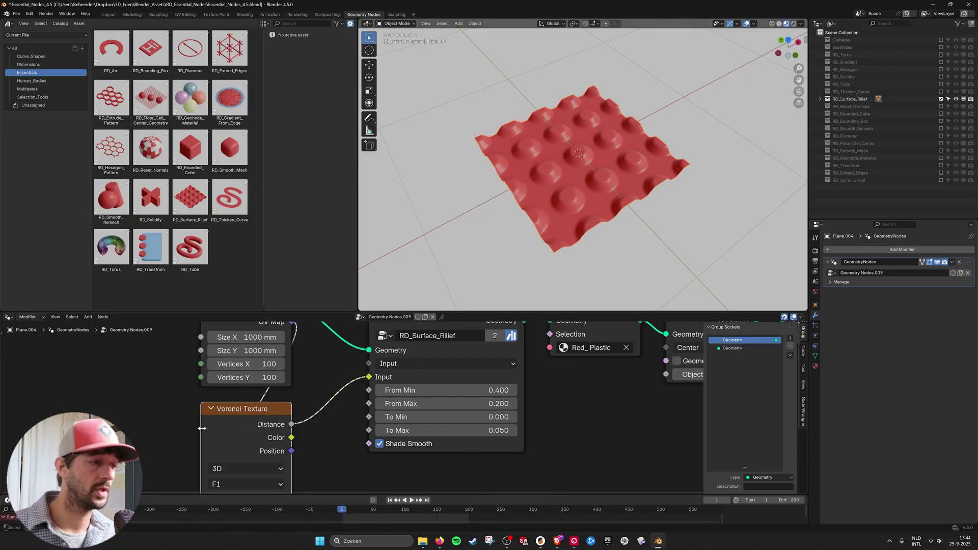
- Toggle Shade Smooth on the RD_Surface_Rilief node to compare the relief shading up close, leaving it enabled
scroll(267, 426, "down", 4)
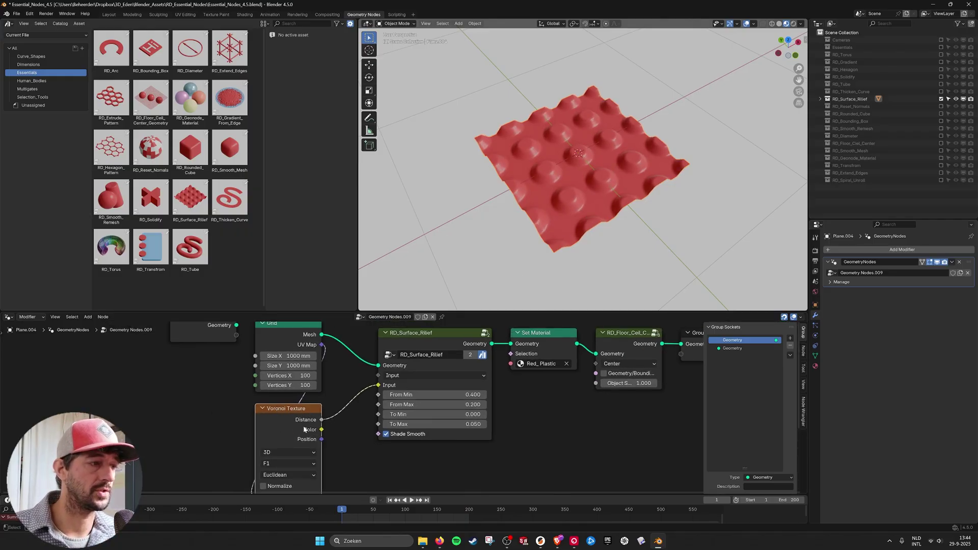
middle_click_drag(320, 411, 319, 418)
scroll(458, 381, "down", 1)
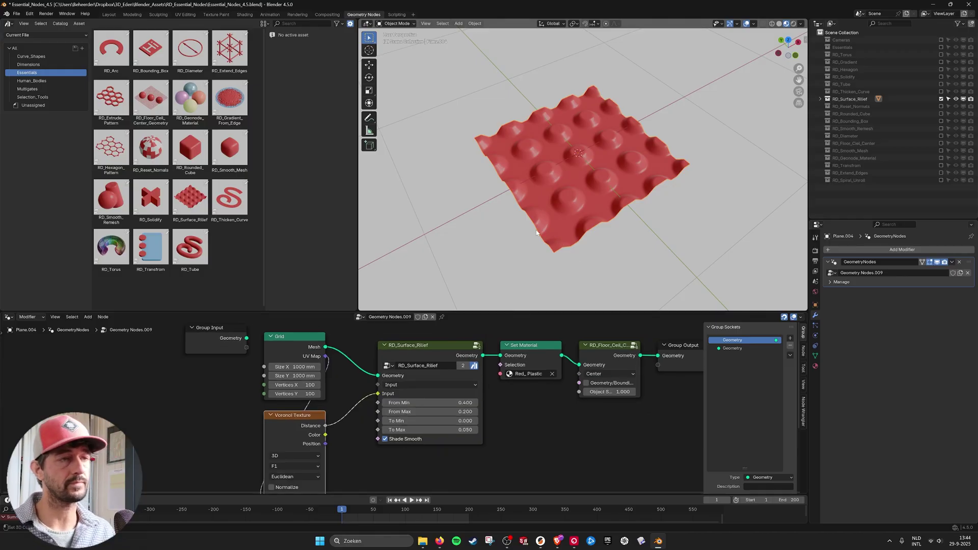
scroll(623, 154, "up", 2)
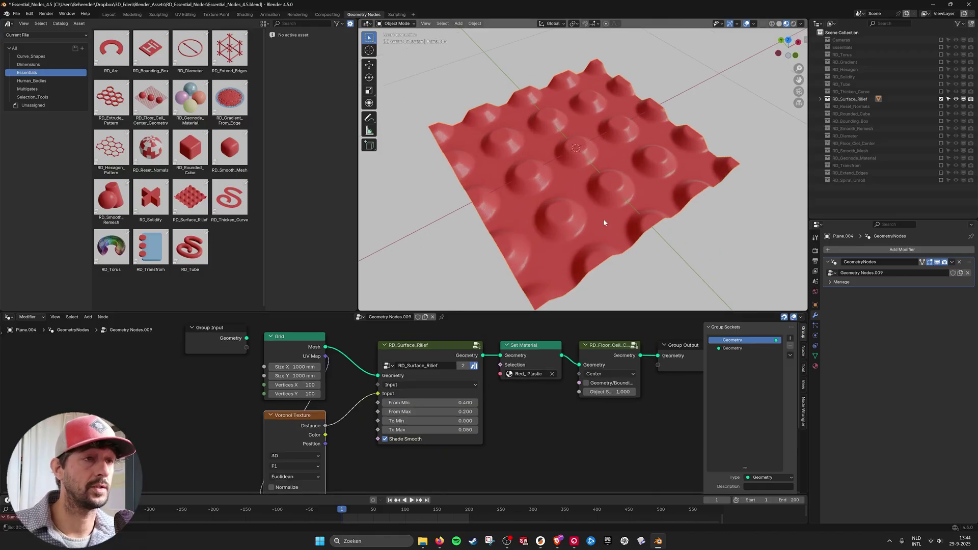
left_click(385, 440)
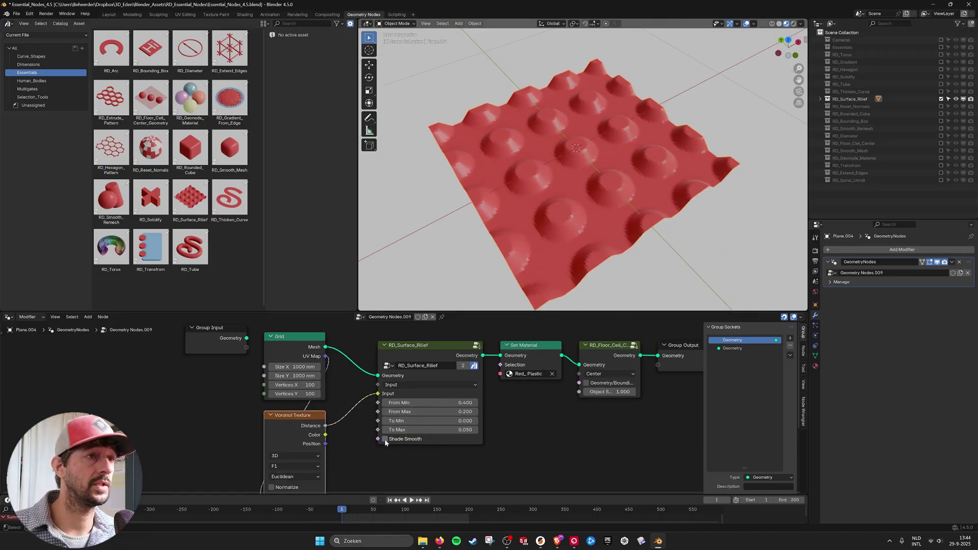
left_click(385, 439)
scroll(604, 192, "down", 2)
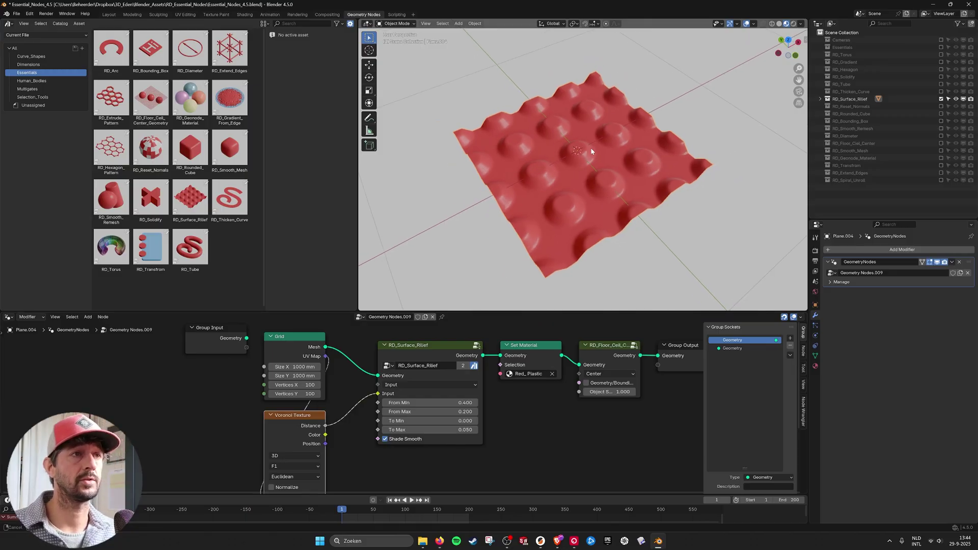
- Show the RD_Reset_Normals collection instead of RD_Surface_Rilief, select its sphere and select the muted RD_Reset_Normals node
left_click(941, 99)
left_click(941, 106)
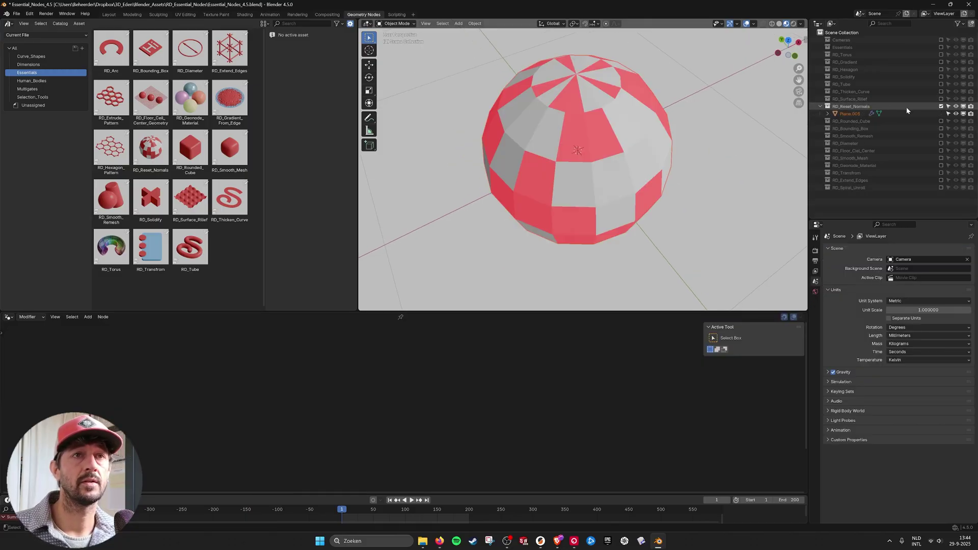
left_click(556, 169)
key("Home")
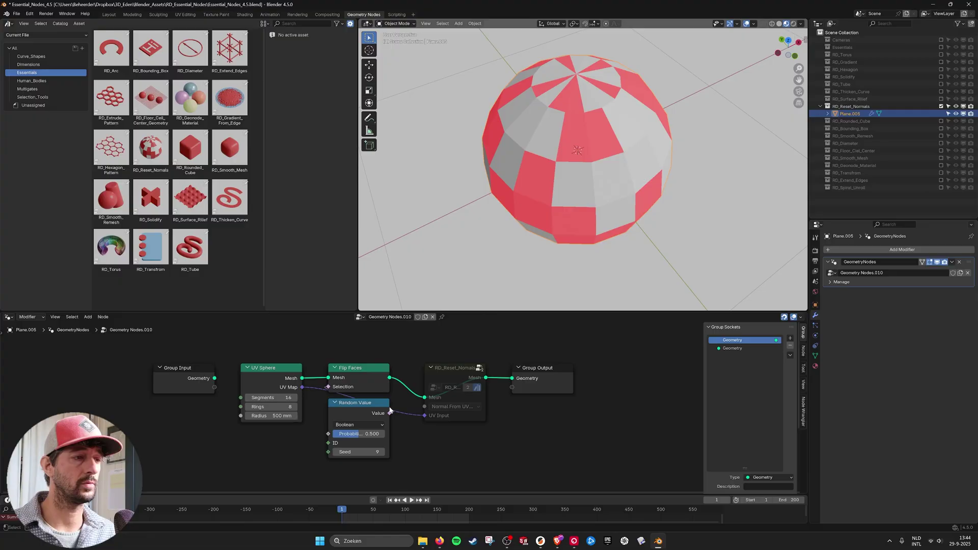
left_click(479, 366)
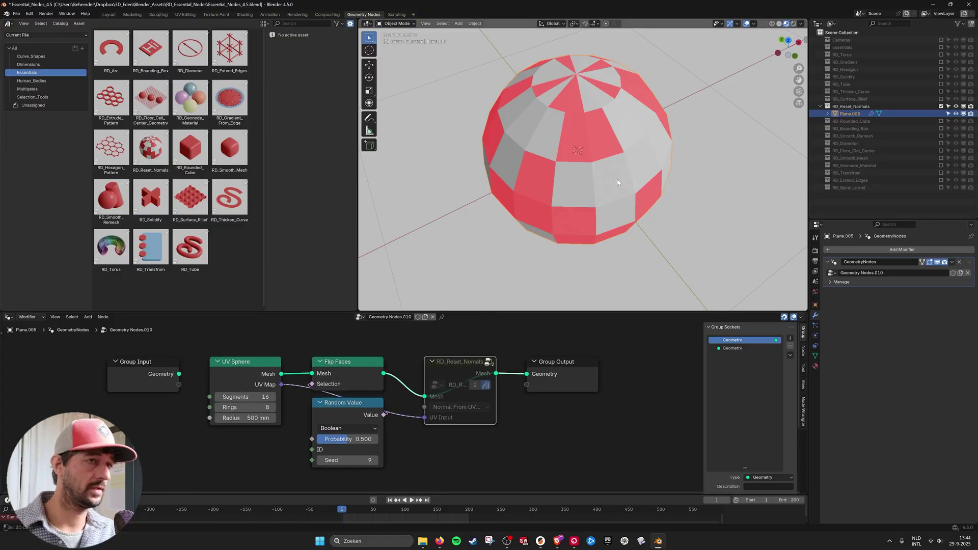
scroll(618, 183, "down", 1)
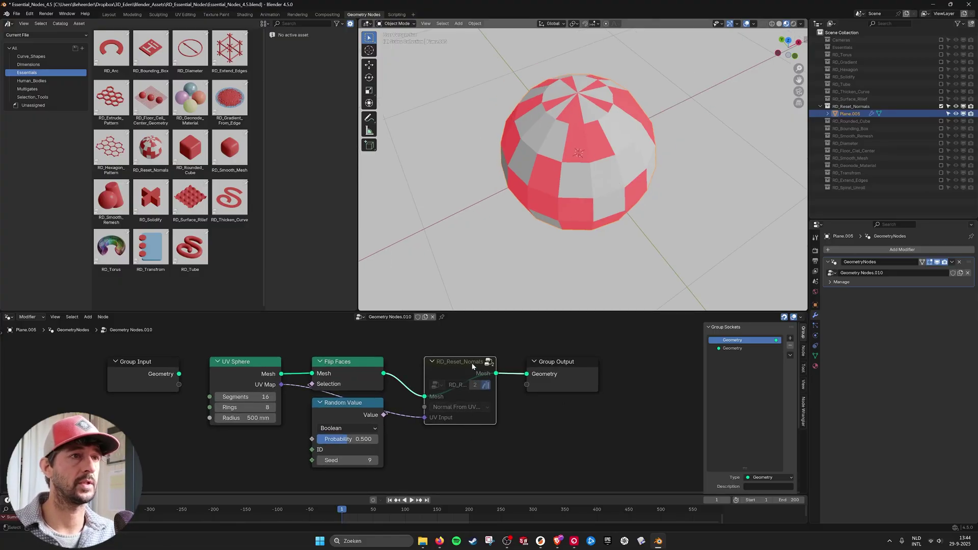
- Compare the flipped faces in Solid and Material Preview shading, and unmute the RD_Reset_Normals node to correct the sphere's normals
left_click(780, 24)
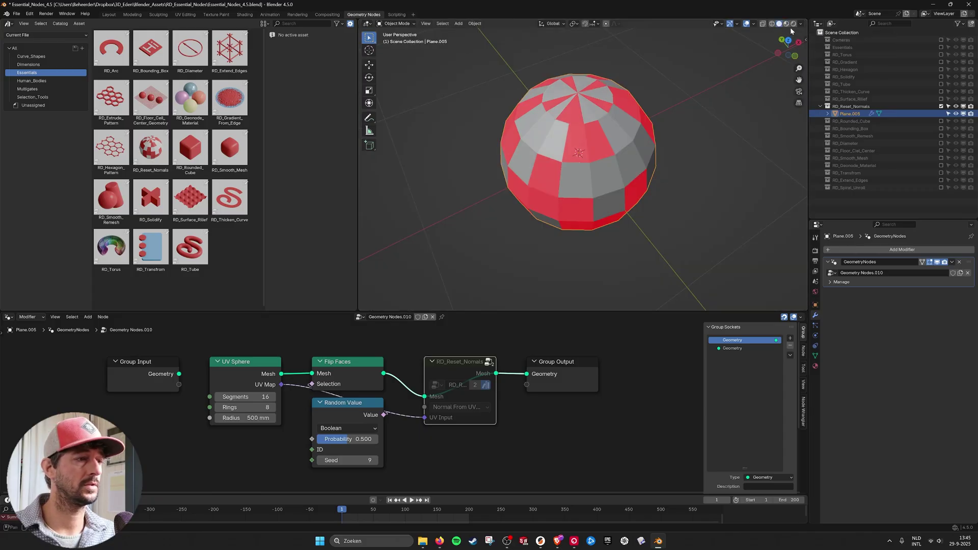
left_click(786, 24)
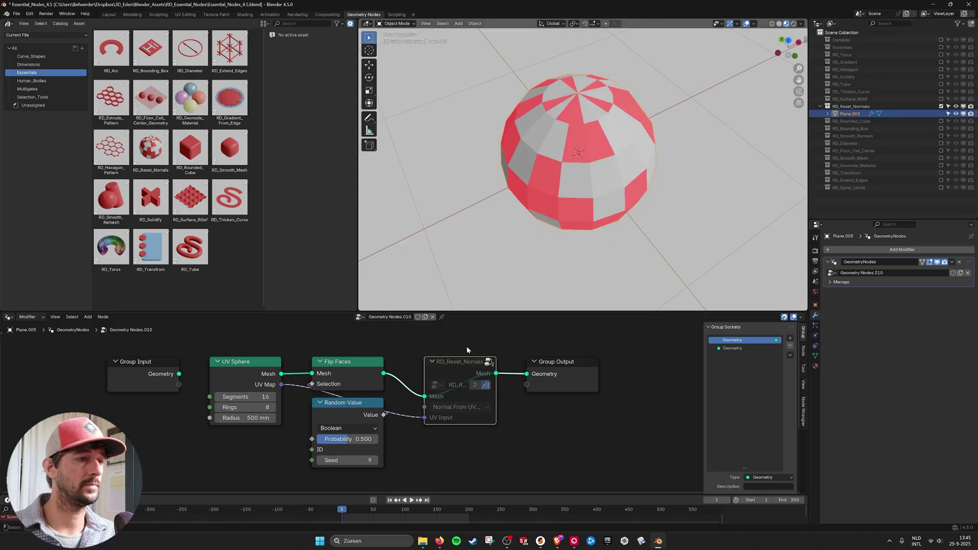
key("m")
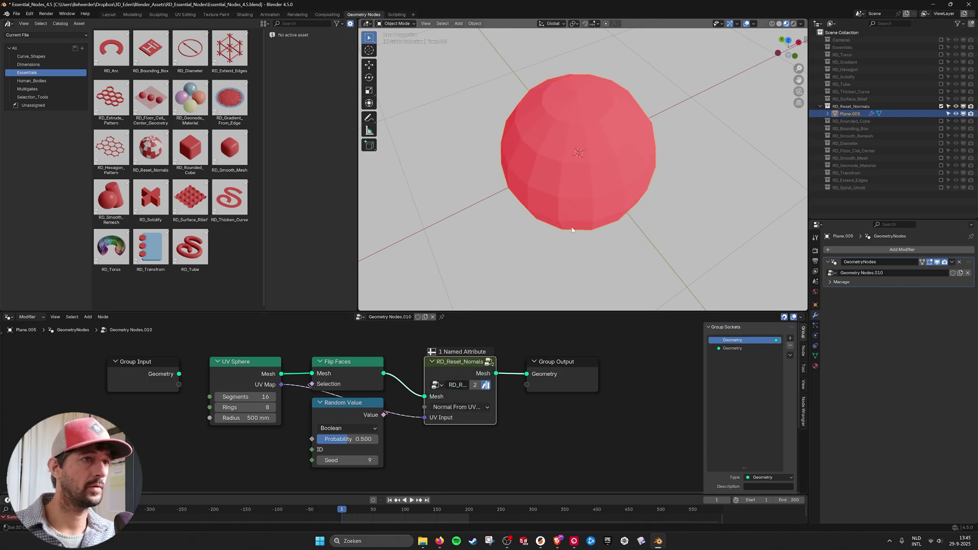
middle_click_drag(620, 210, 615, 197)
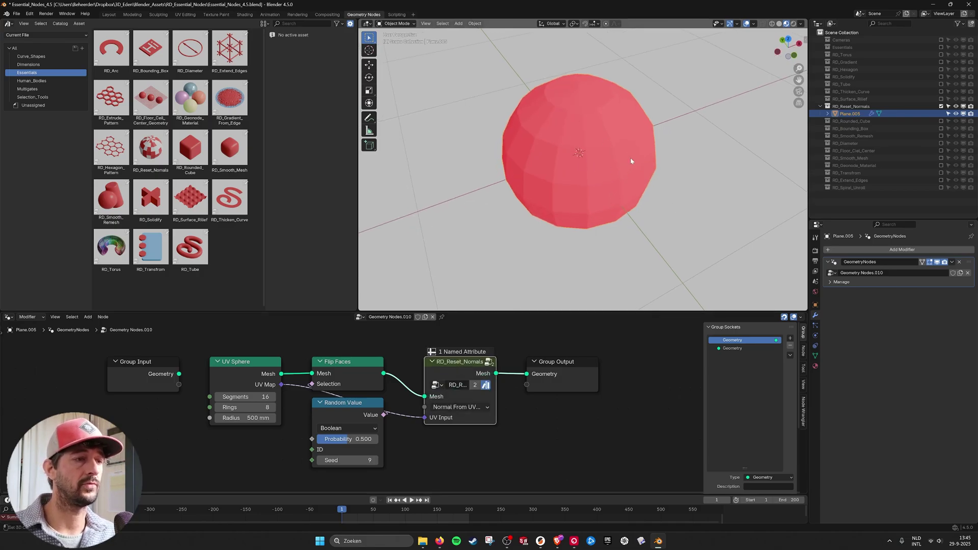
middle_click_drag(630, 161, 486, 178)
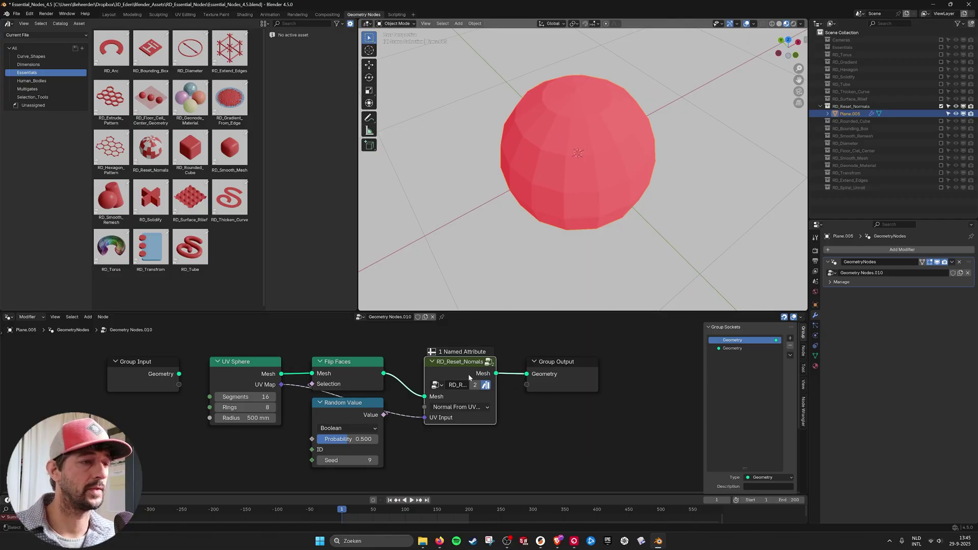
- Make room before the Group Output and insert a Flip Faces node between RD_Reset_Normals and Group Output
left_click_drag(562, 365, 592, 366)
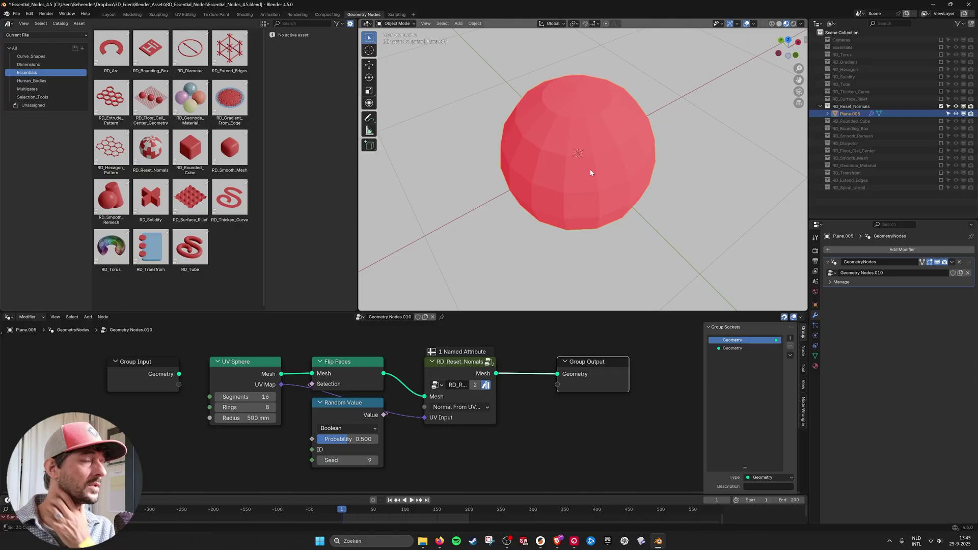
left_click_drag(586, 378, 637, 379)
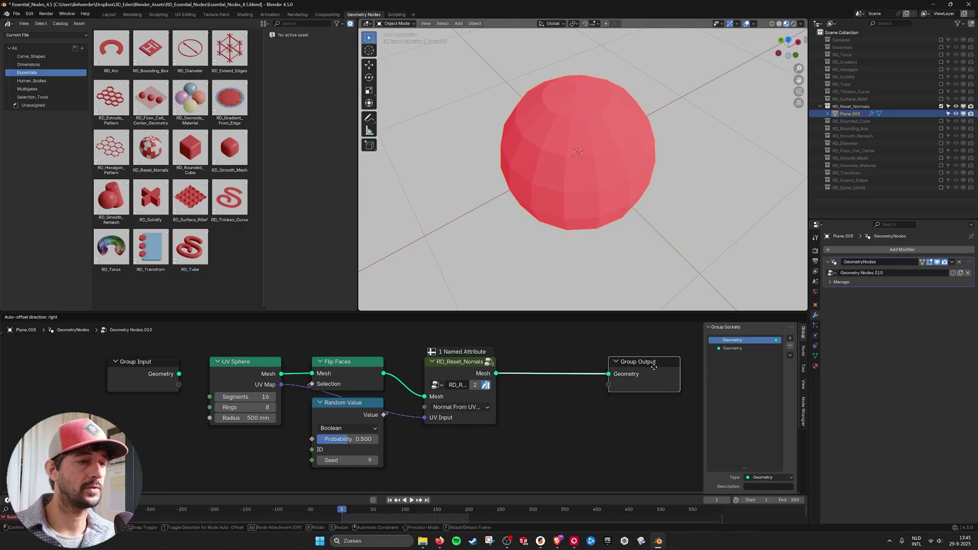
key("shift+a")
left_click(587, 341)
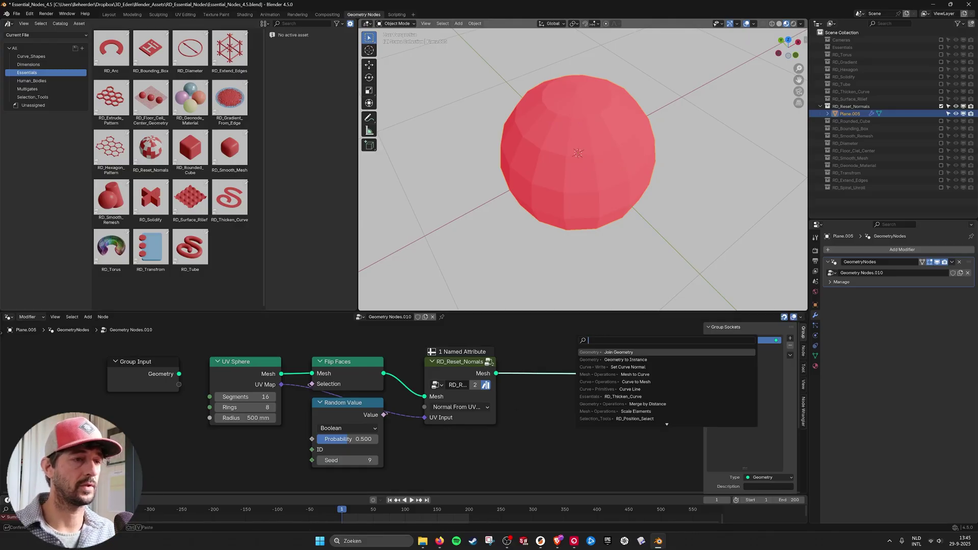
type("flip")
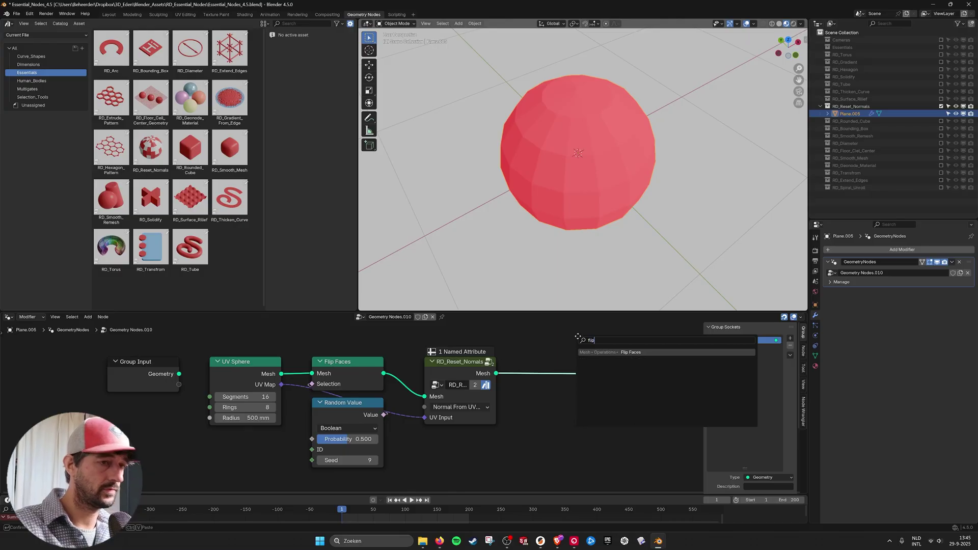
key("Return")
left_click(544, 355)
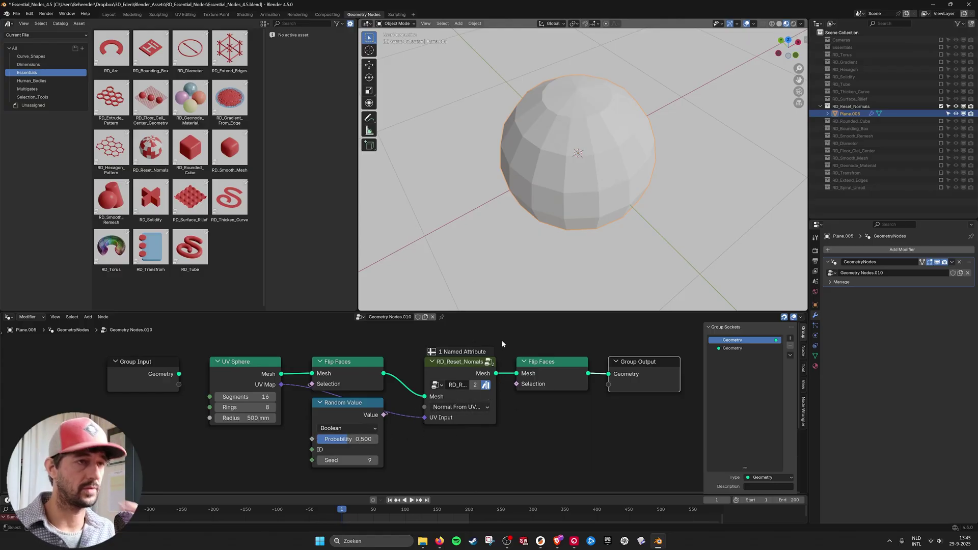
- Remove the Flip Faces node after RD_Reset_Normals, keeping RD_Reset_Normals linked directly to the Group Output
left_click(584, 386)
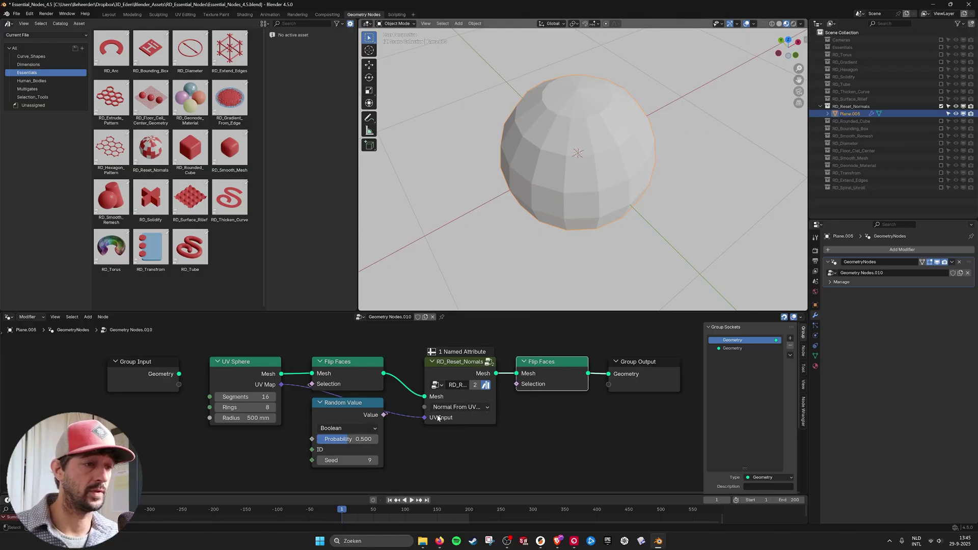
mouse_move(554, 374)
left_mouse_down("alt")
mouse_move(626, 424)
mouse_move(634, 374)
mouse_move(550, 375)
left_mouse_up("alt")
key("x")
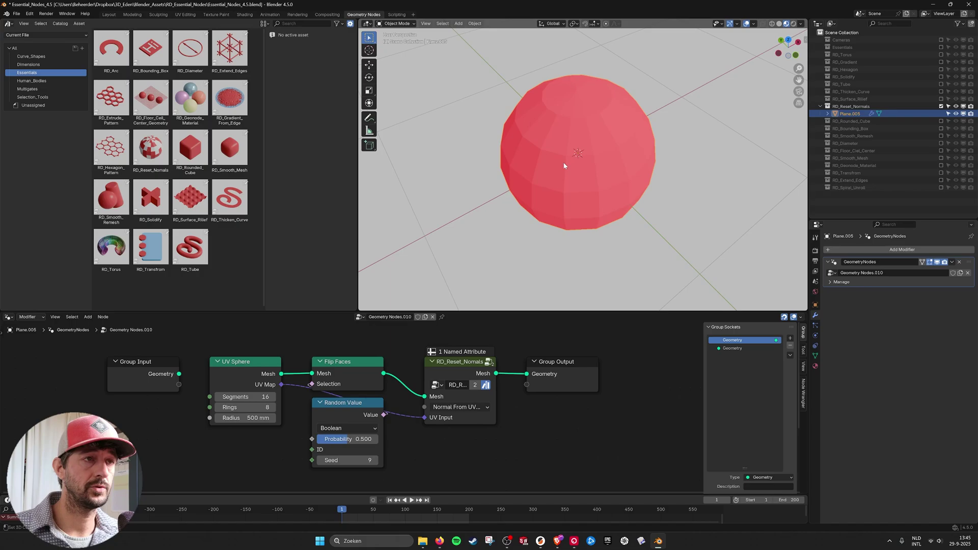
- Mute the RD_Reset_Normals node to compare the sphere's faces, and unmute it again
left_click(459, 377)
key("m")
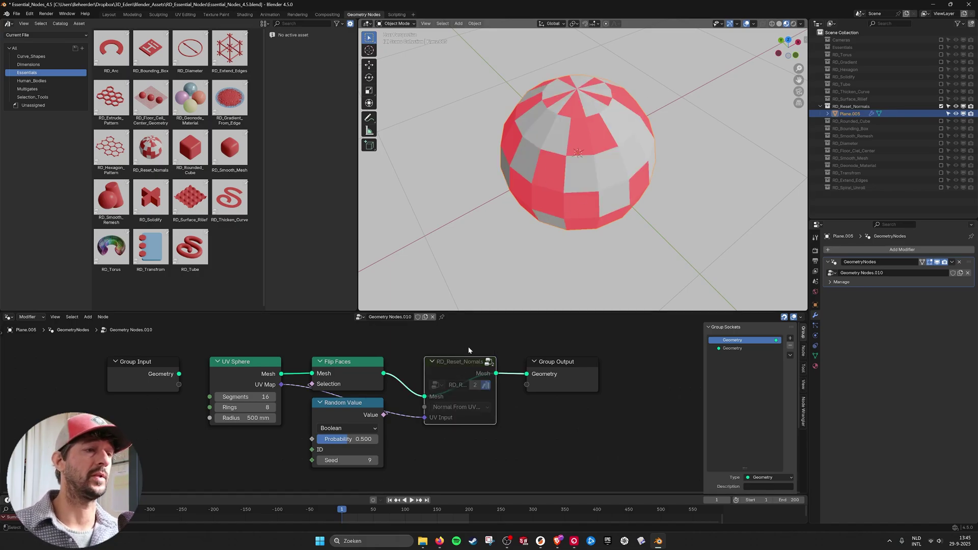
key("m")
- Try the Normal From Center and Normal From Auto UV modes on RD_Reset_Normals, and return to Normal From UVMap
left_click(467, 407)
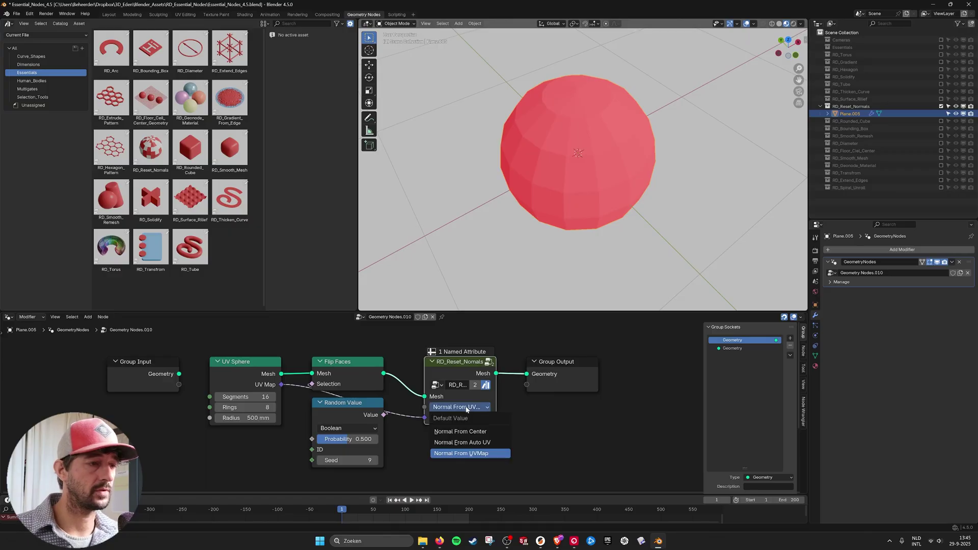
left_click(471, 432)
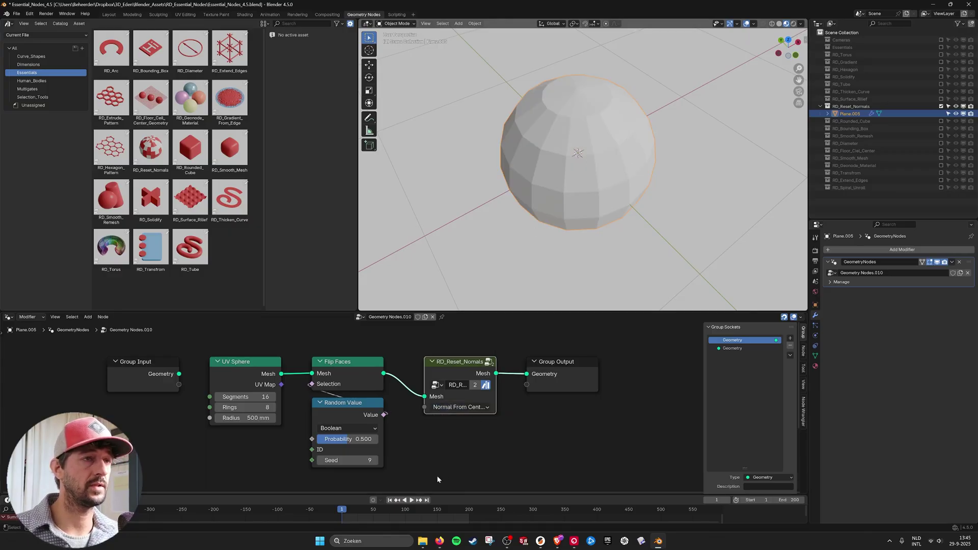
left_click(460, 408)
left_click(467, 443)
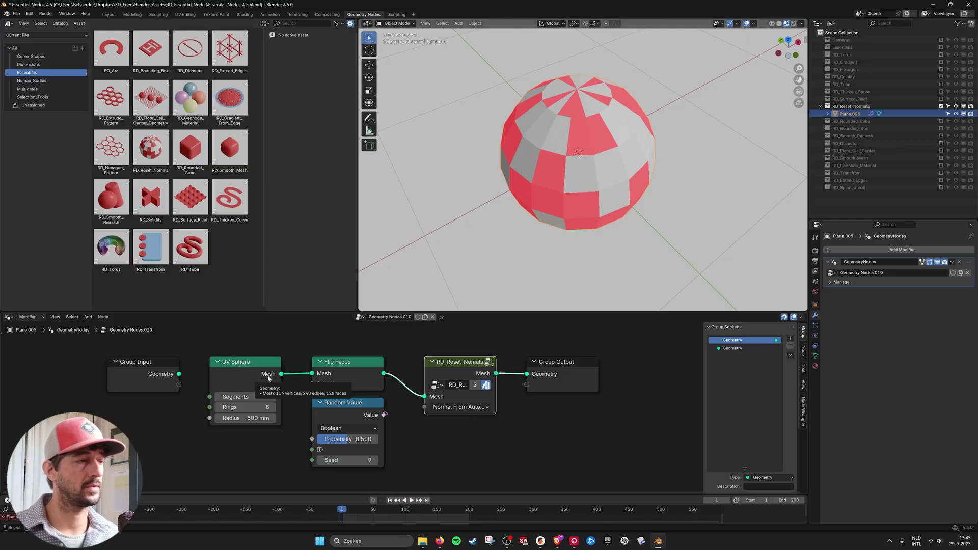
left_click(459, 407)
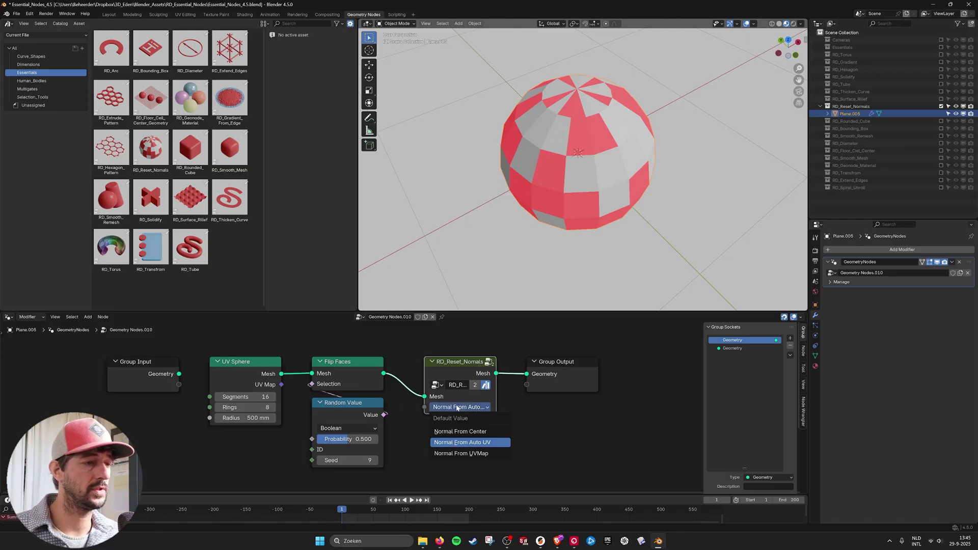
left_click(458, 454)
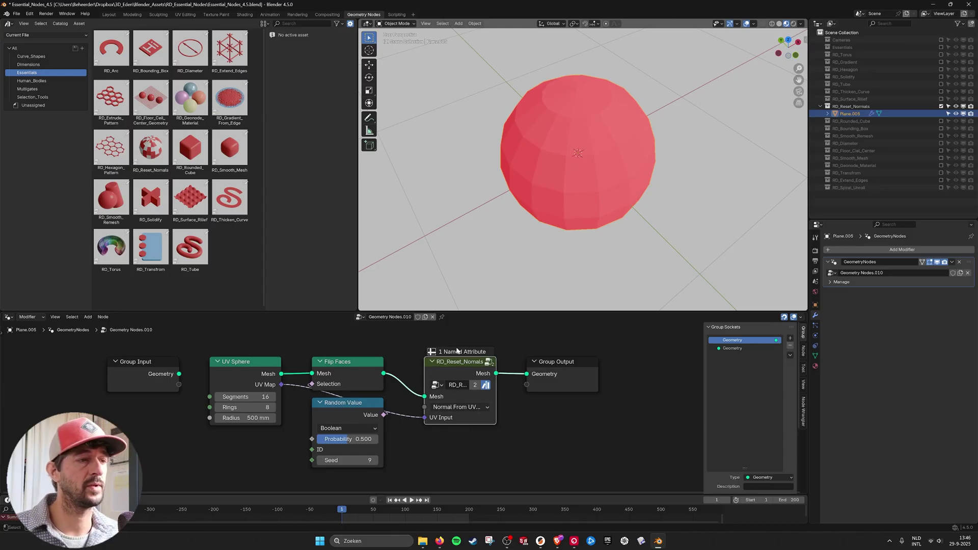
- Set the RD_Reset_Normals node's mode to Normal From Center, leaving the Group Output node at its original place
left_click_drag(577, 364, 639, 364)
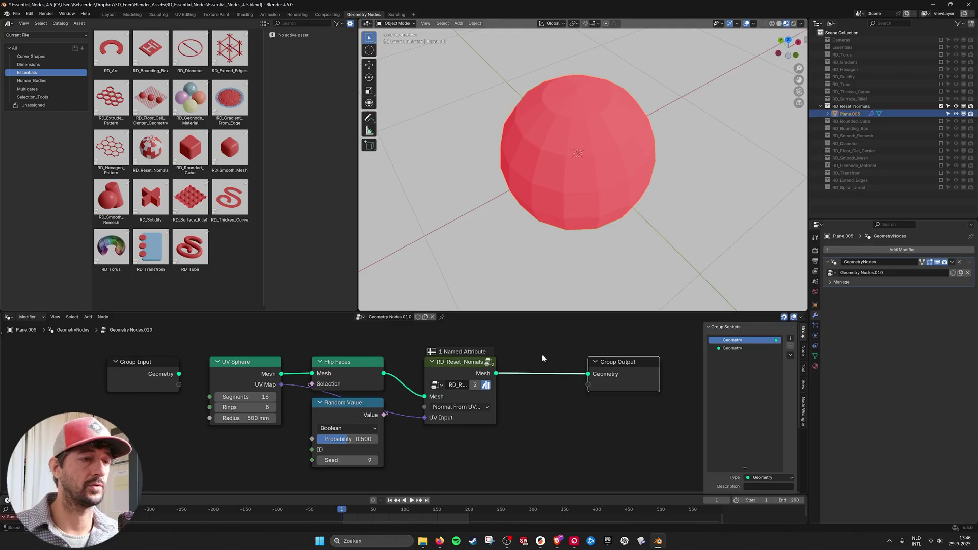
key("ctrl+z")
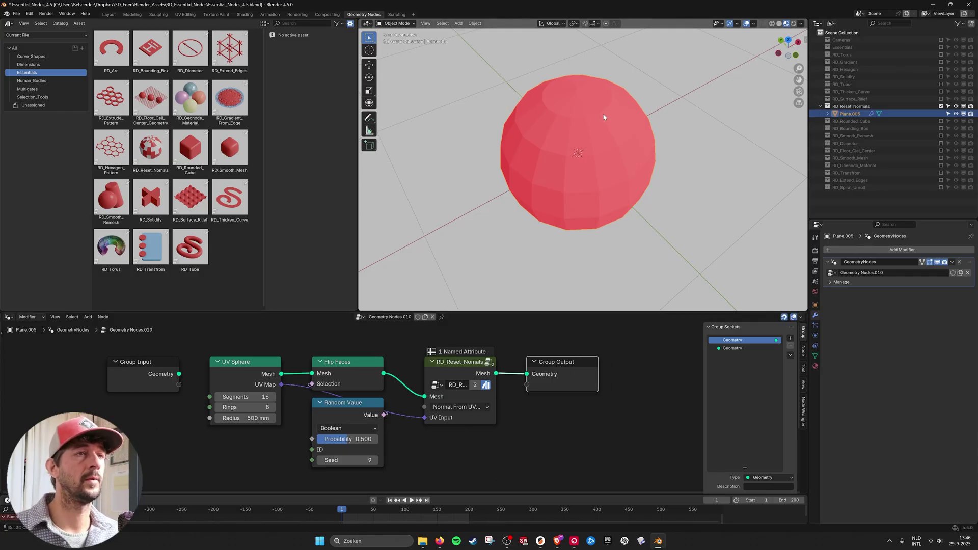
left_click(451, 407)
left_click(451, 429)
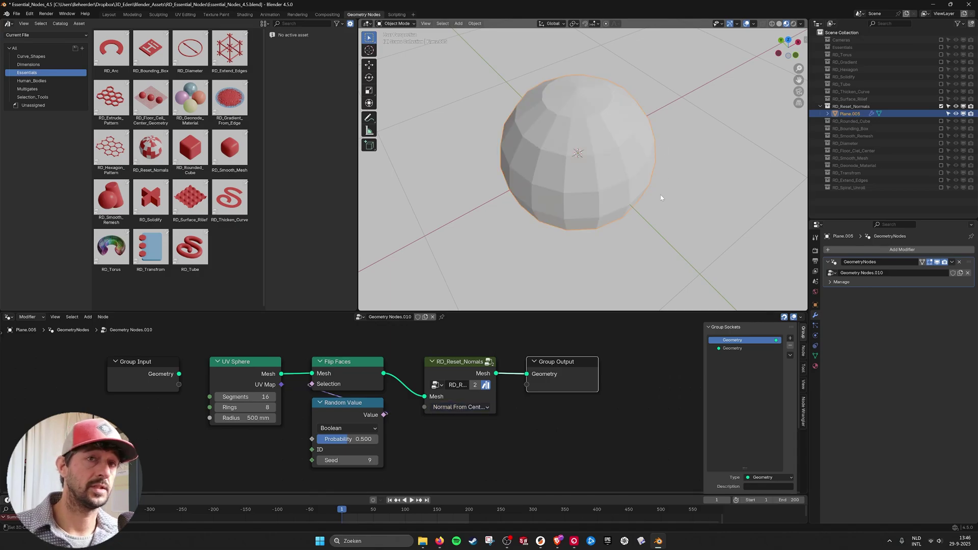
- Show the RD_Rounded_Cube collection instead of RD_Reset_Normals and select its cube to display the node setup
left_click(942, 106)
left_click(941, 113)
left_click(843, 122)
mouse_move(631, 153)
middle_mouse_down()
mouse_move(637, 125)
mouse_move(640, 152)
middle_mouse_up()
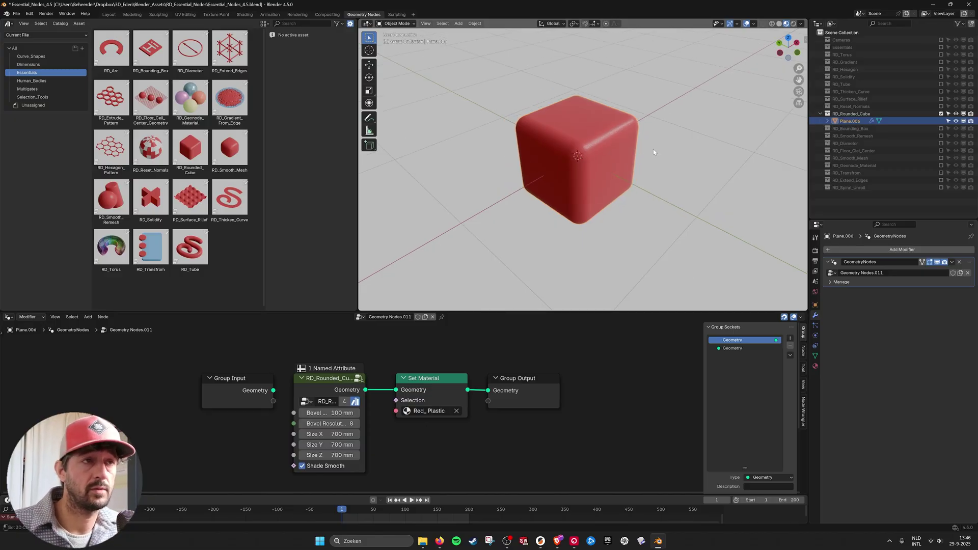
middle_click_drag(484, 386, 486, 380)
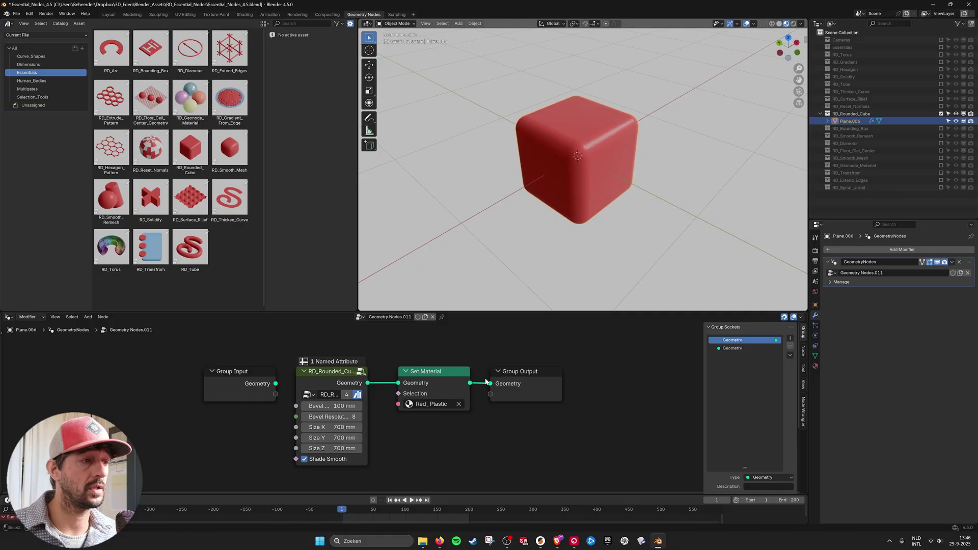
- Try different bevel, Bevel Resolution, Shade Smooth and Size Y settings on the RD_Rounded_Cube node, restoring the original values
left_click_drag(332, 406, 374, 406)
key("Escape")
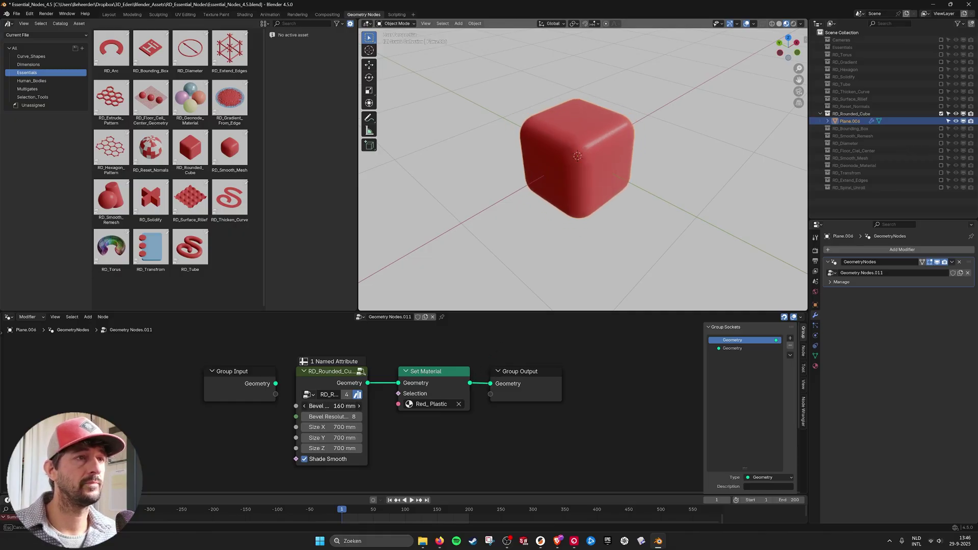
left_click_drag(336, 417, 324, 417)
key("Escape")
left_click(305, 459)
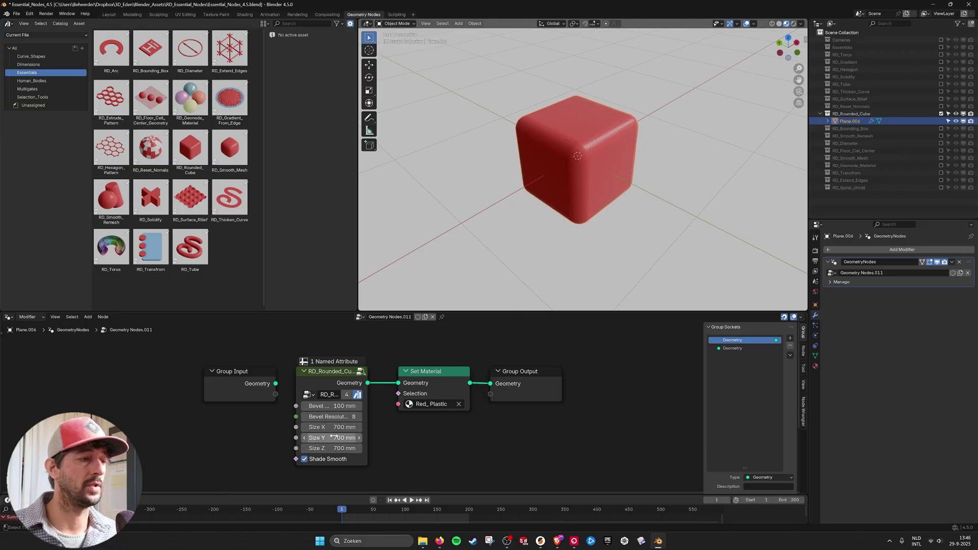
left_click_drag(331, 438, 356, 433)
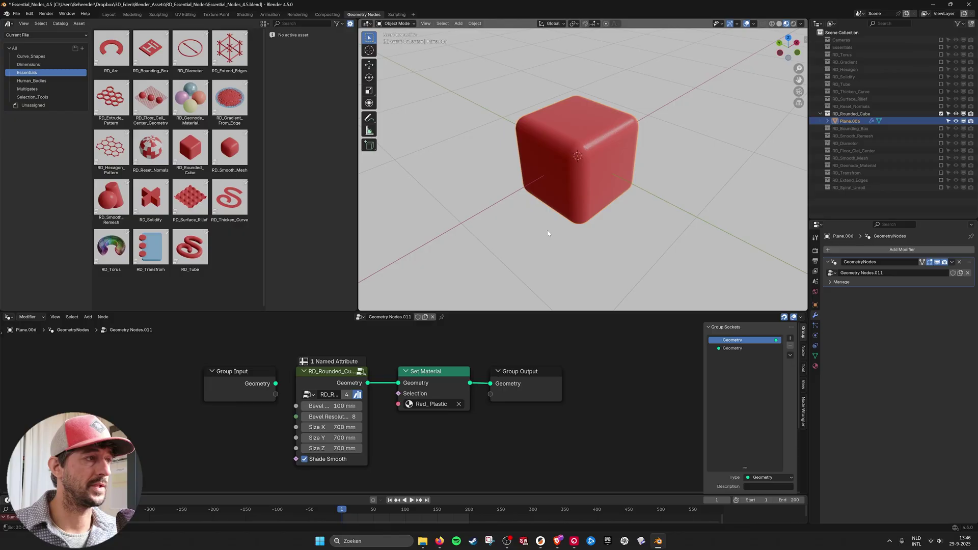
- Show the RD_Bounding_Box collection instead of RD_Rounded_Cube and select its Hi text object
left_click(941, 114)
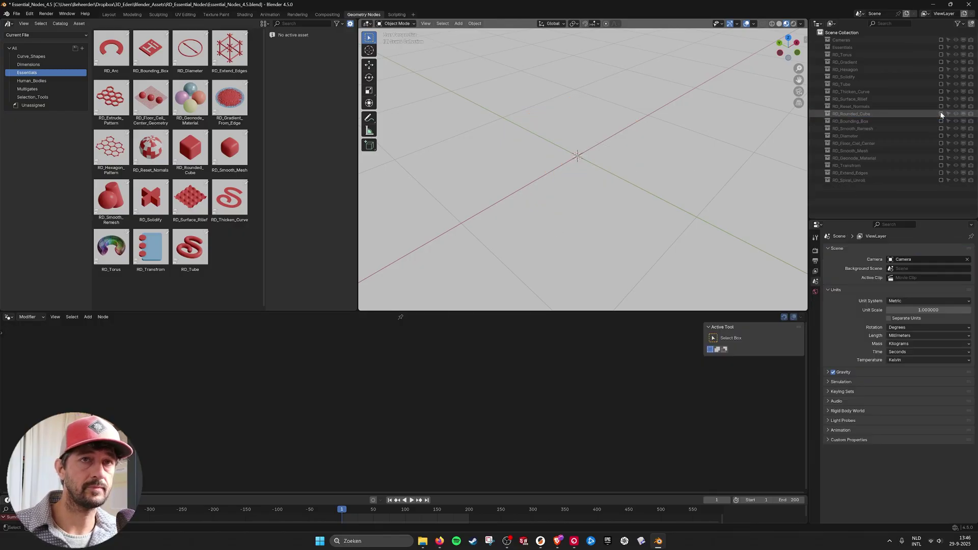
left_click(942, 121)
right_click(632, 148)
middle_click_drag(653, 146, 625, 184)
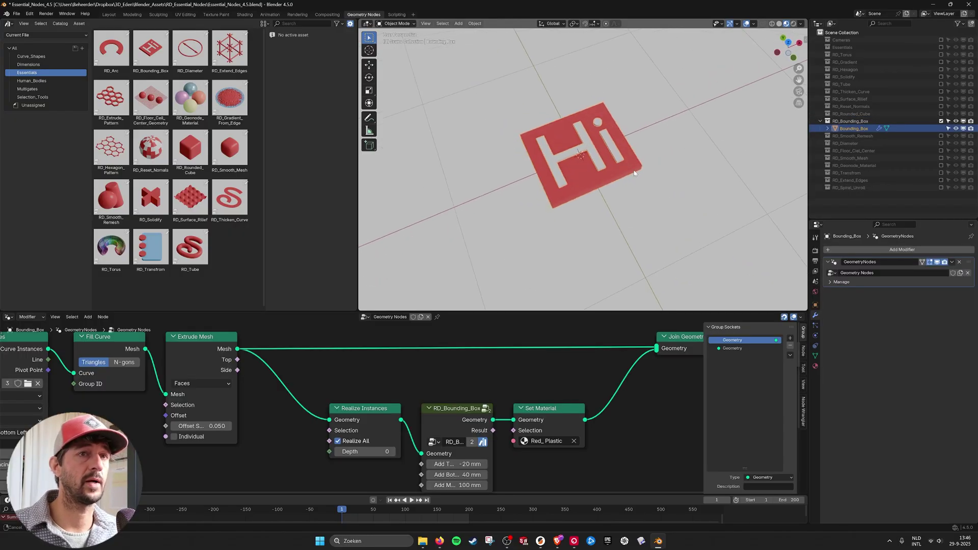
- Cut the Set Material link into Join Geometry to show the text alone, and reconnect it to bring back the bounding box
scroll(590, 389, "down", 1)
middle_click_drag(511, 407, 466, 439)
scroll(526, 390, "up", 2)
scroll(528, 391, "down", 2)
scroll(572, 384, "up", 1)
middle_click_drag(571, 385, 557, 392)
scroll(557, 392, "down", 1)
right_click_drag(553, 383, 606, 451, "ctrl")
middle_click_drag(156, 382, 289, 358)
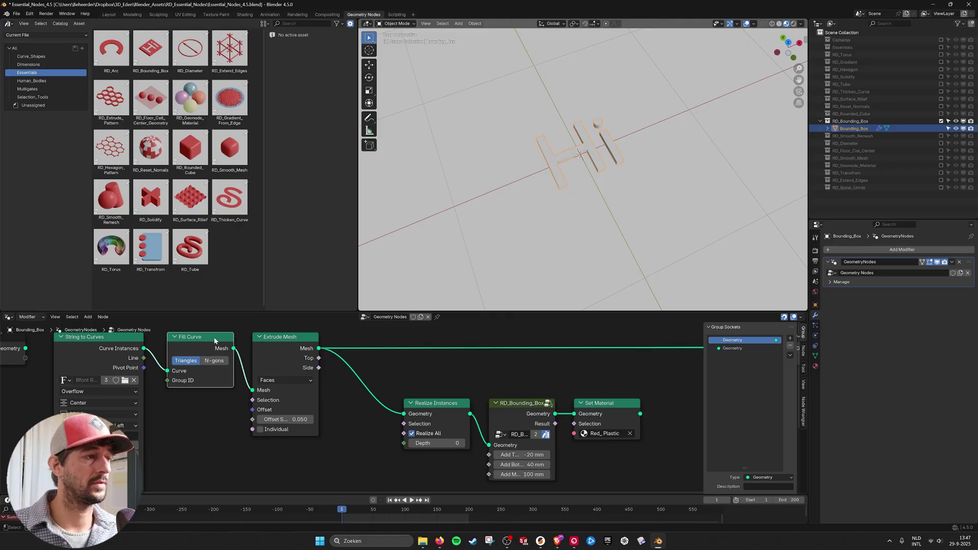
middle_click_drag(531, 384, 395, 392)
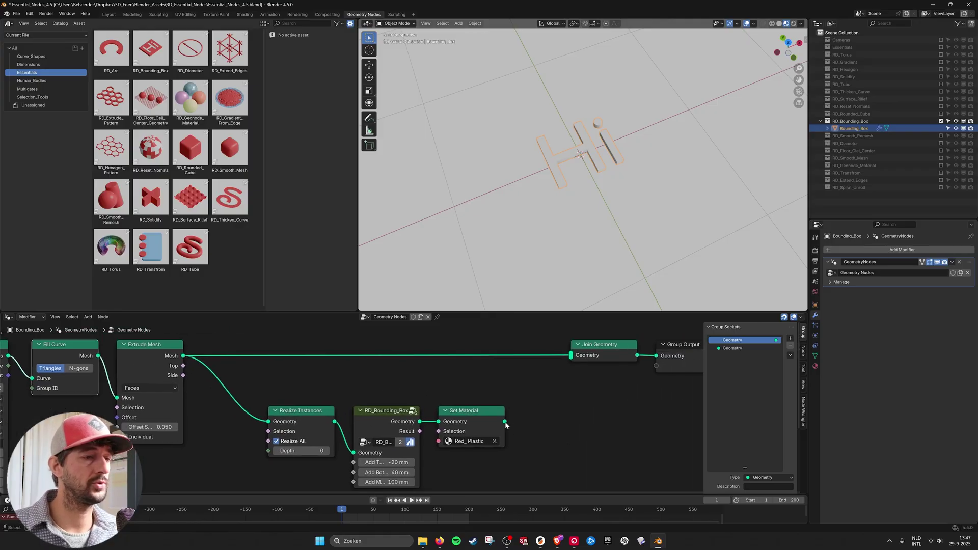
left_click_drag(505, 421, 571, 356)
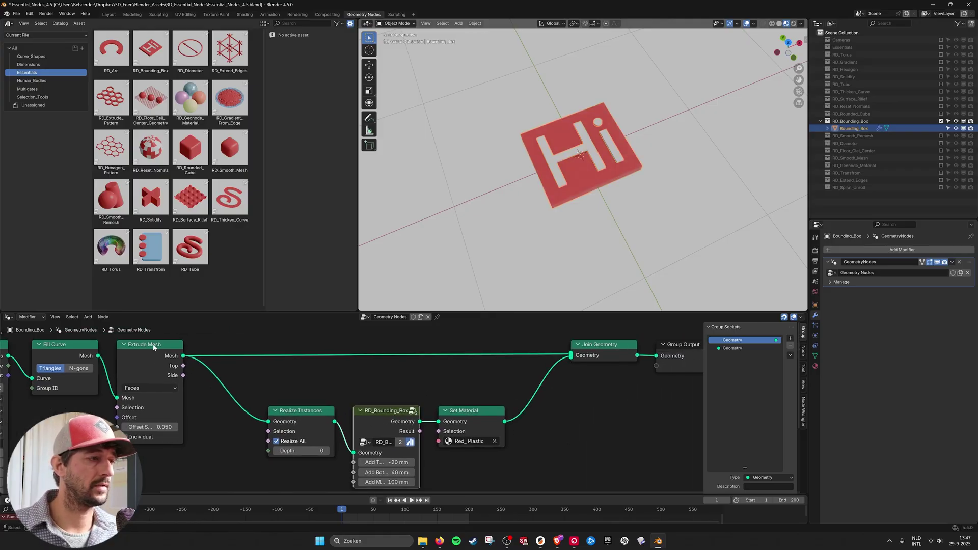
- Mute the Realize Instances node to compare bounding boxes per letter, and unmute it again
left_click(309, 418)
middle_click_drag(310, 415, 311, 402)
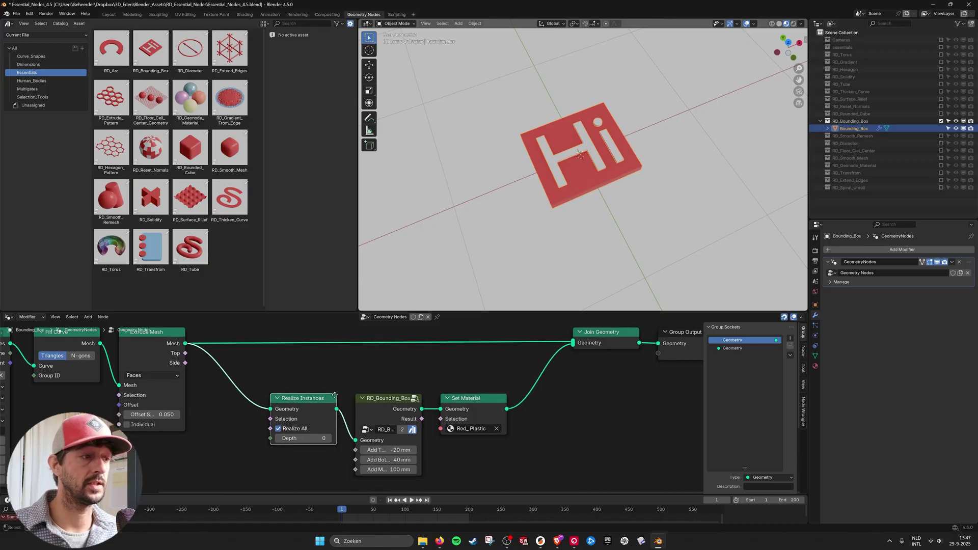
key("m")
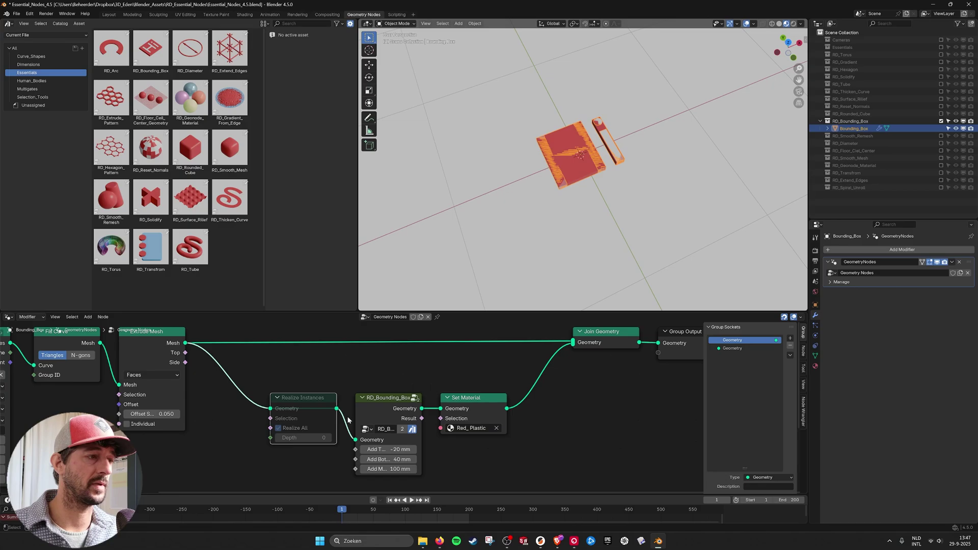
key("m")
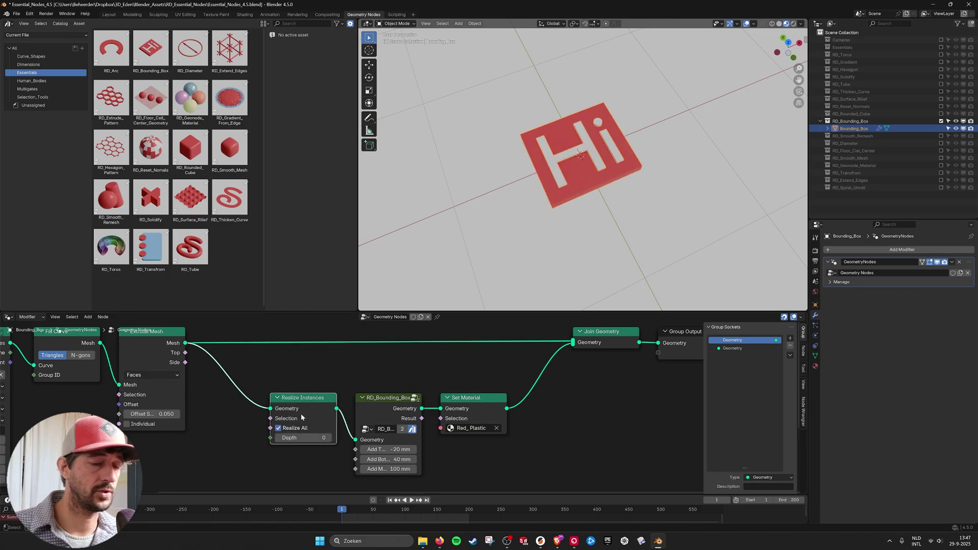
- Try different values for each of the three Add offsets on the RD_Bounding_Box node, undoing every change
scroll(409, 407, "up", 1)
middle_click_drag(460, 422, 455, 404)
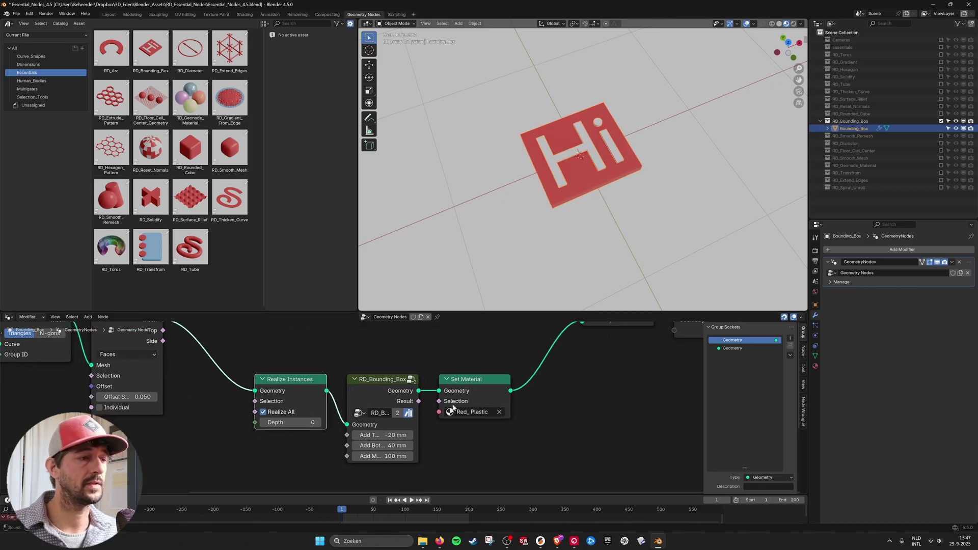
mouse_move(384, 435)
left_mouse_down()
mouse_move(408, 435)
mouse_move(376, 435)
mouse_move(387, 434)
left_mouse_up()
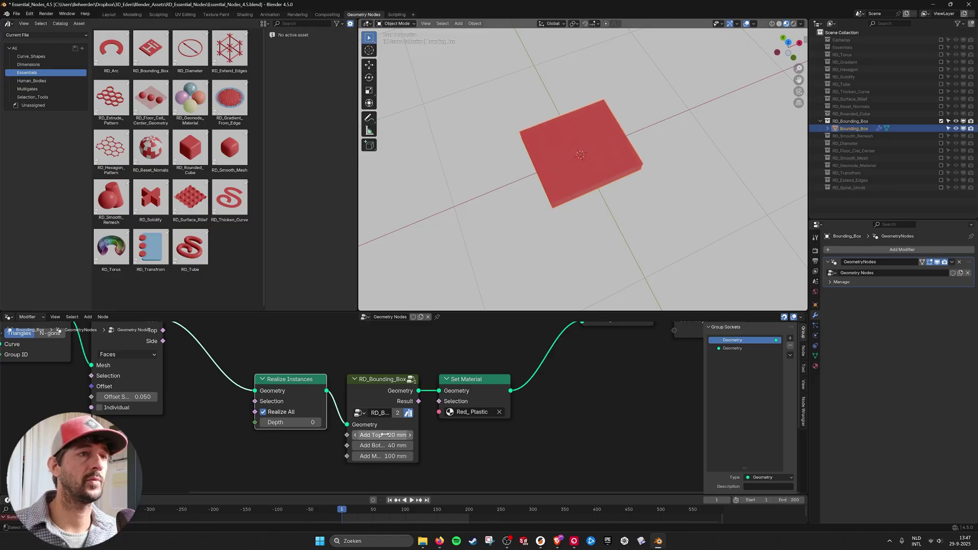
key("ctrl+z")
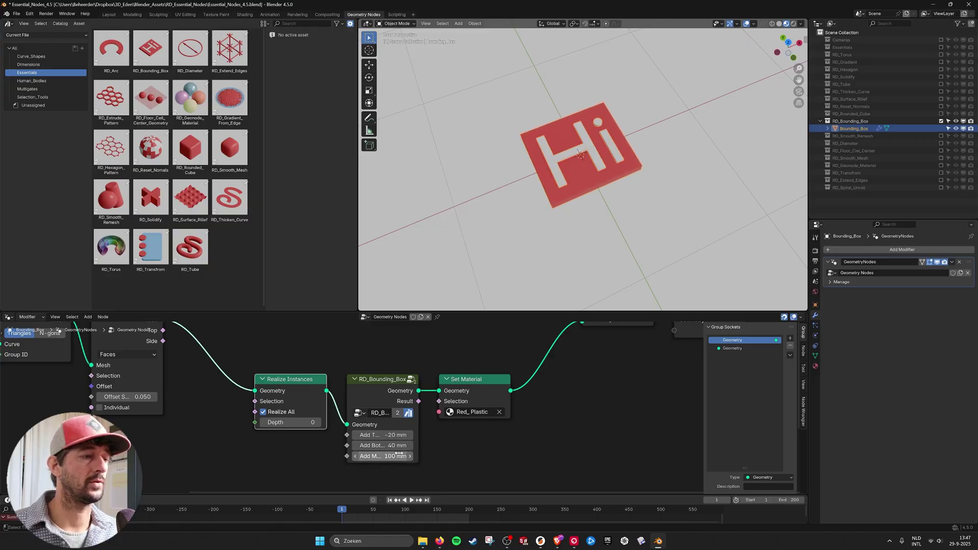
mouse_move(396, 456)
left_mouse_down()
mouse_move(438, 456)
mouse_move(385, 457)
mouse_move(407, 456)
left_mouse_up()
key("ctrl+z")
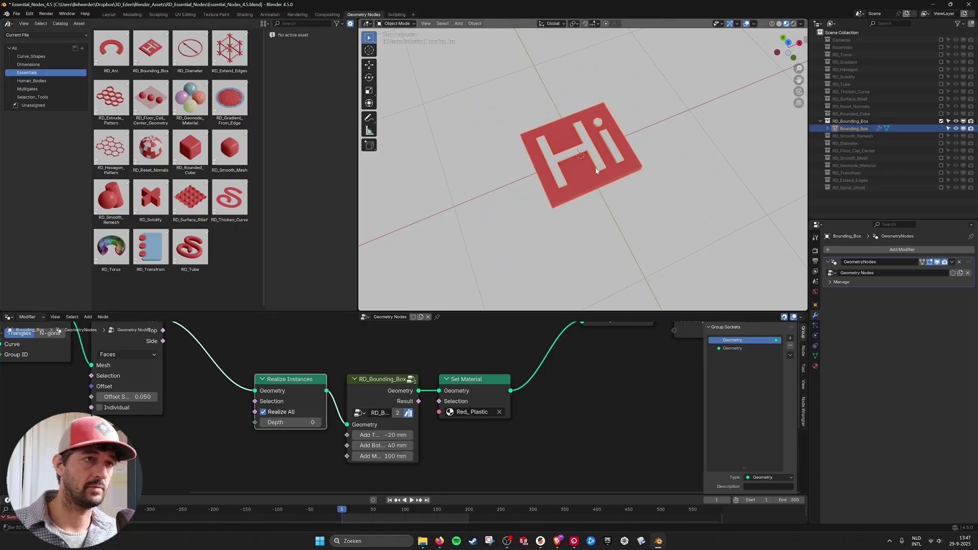
middle_click_drag(613, 207, 577, 138)
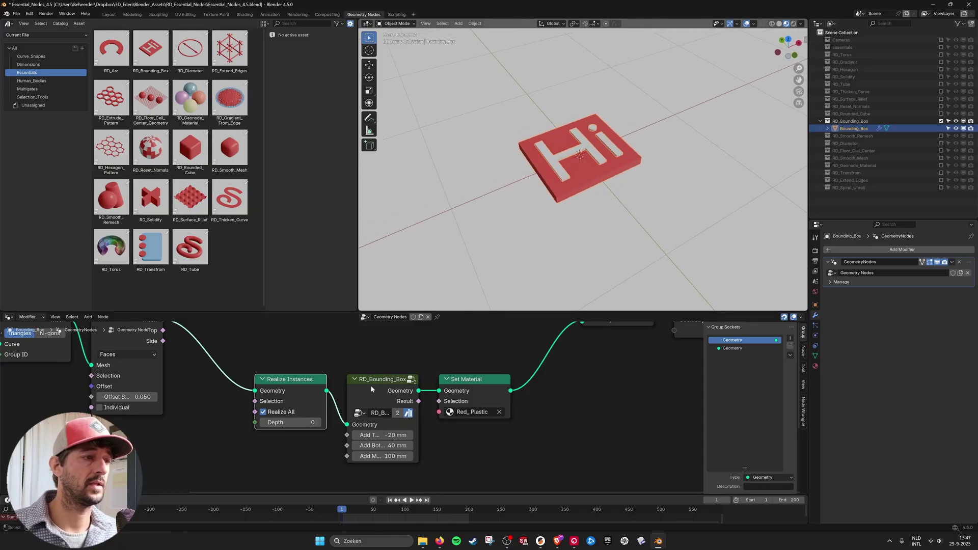
left_click_drag(383, 446, 423, 456)
key("ctrl+z")
key("ctrl+z")
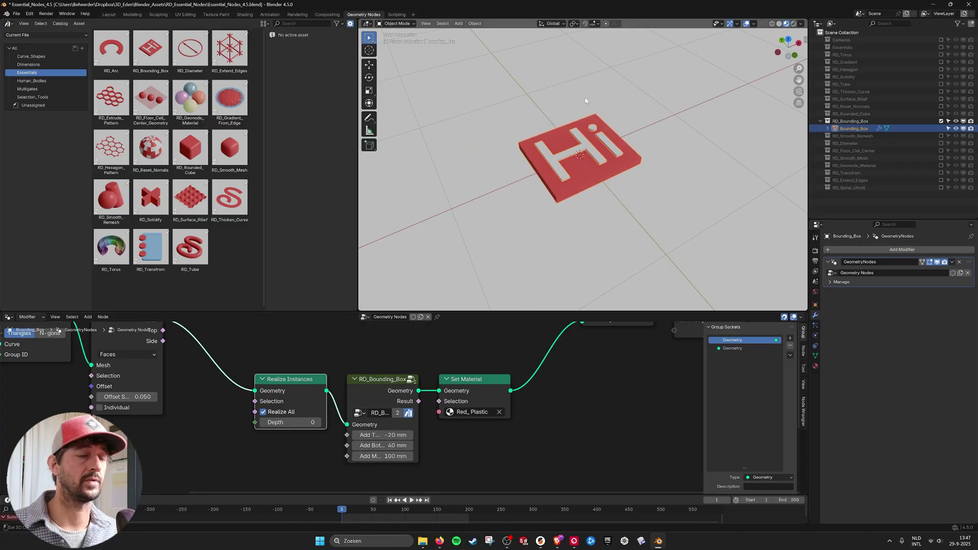
- Show the RD_Smooth_Remesh collection instead of RD_Bounding_Box and select its merged sphere-and-cylinder object
middle_click_drag(534, 176, 564, 201)
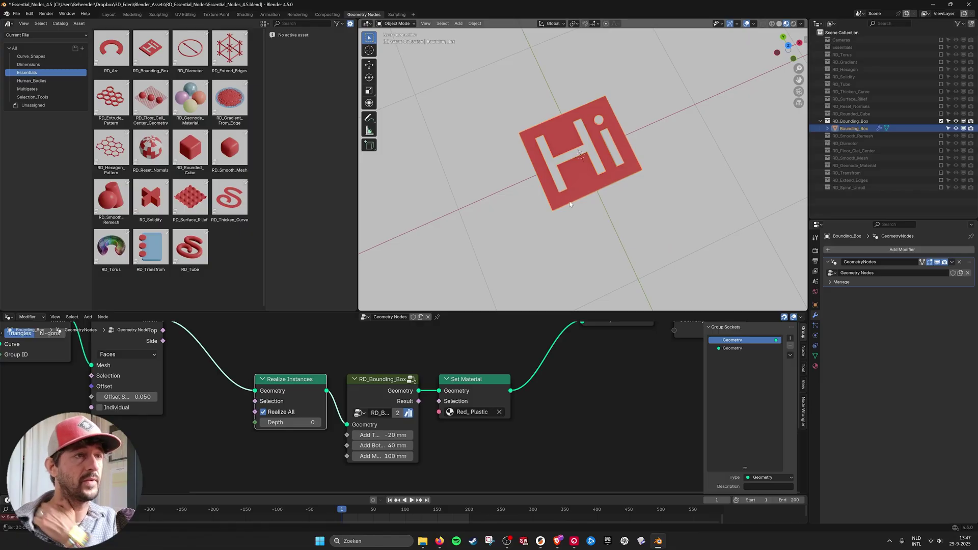
scroll(478, 417, "down", 3)
middle_click_drag(460, 372, 482, 393)
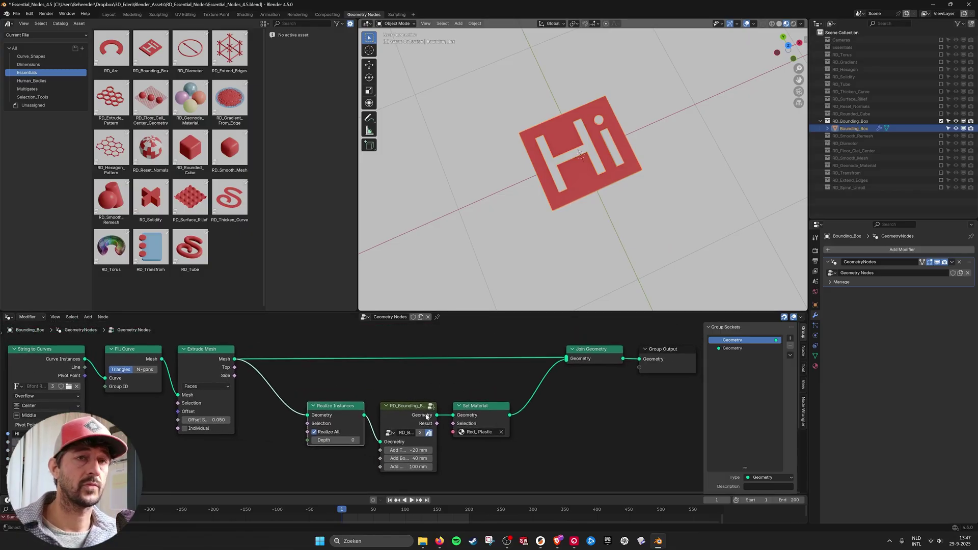
left_click(941, 121)
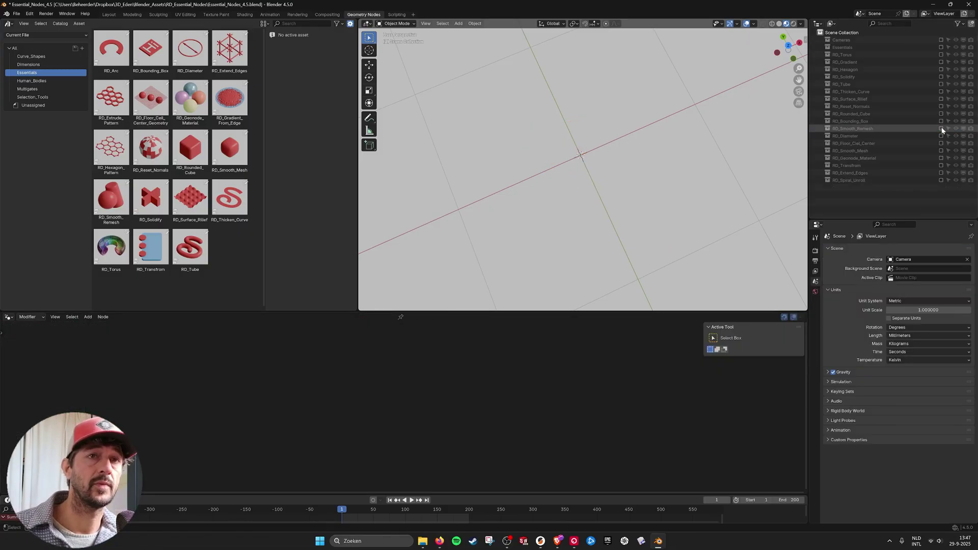
left_click(941, 128)
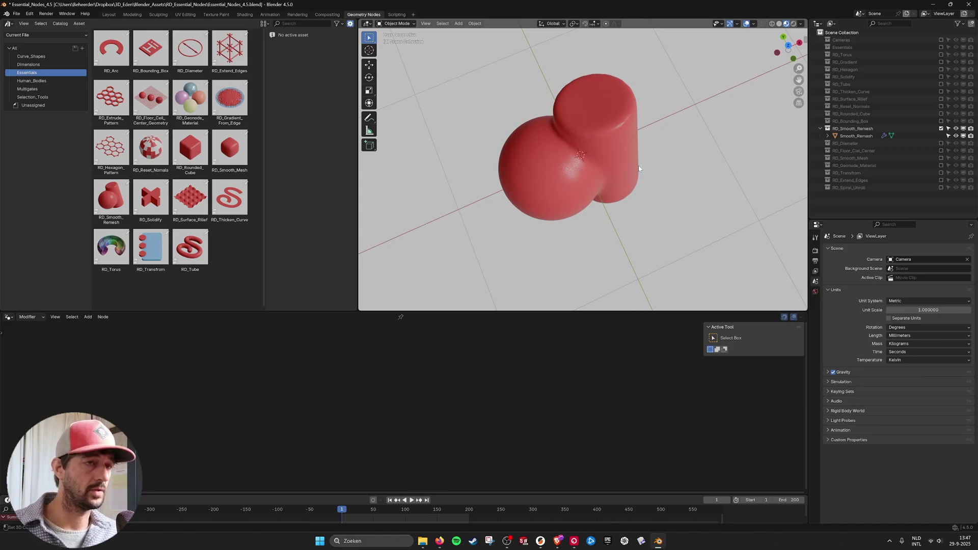
middle_click_drag(639, 169, 620, 154)
left_click(621, 155)
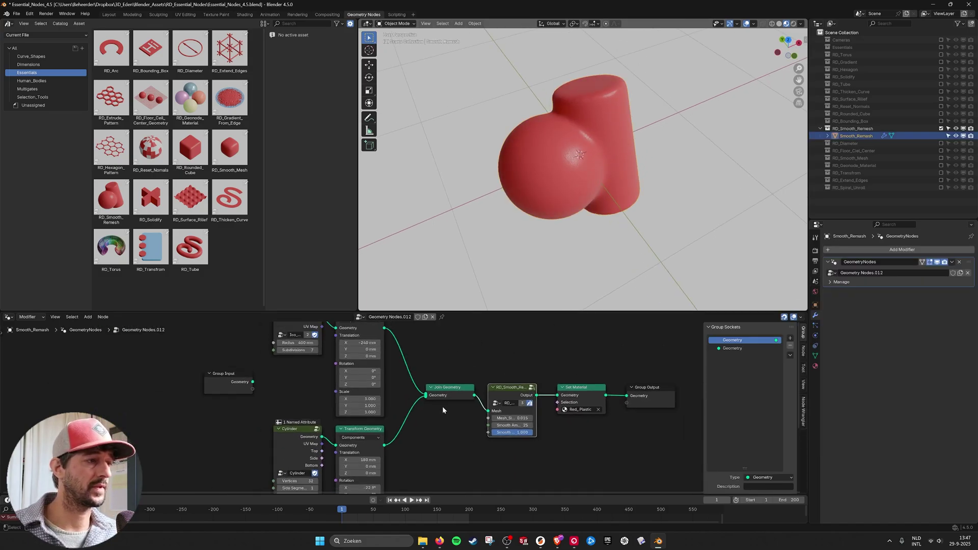
- Link Join Geometry straight to Group Output to show the raw sphere and cylinder, and reconnect Set Material to Group Output
scroll(443, 406, "down", 2)
middle_click_drag(443, 407, 384, 398)
left_click_drag(411, 389, 541, 389)
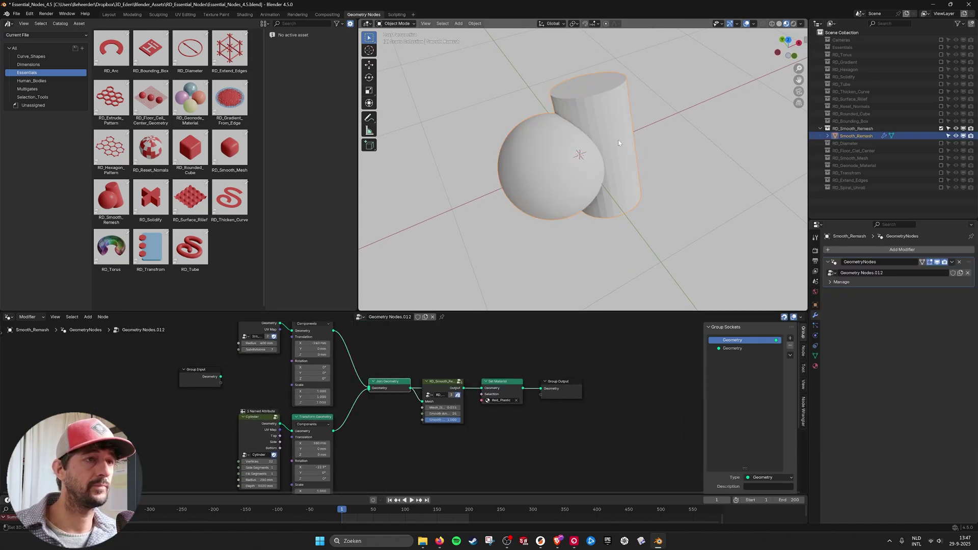
scroll(471, 419, "up", 2)
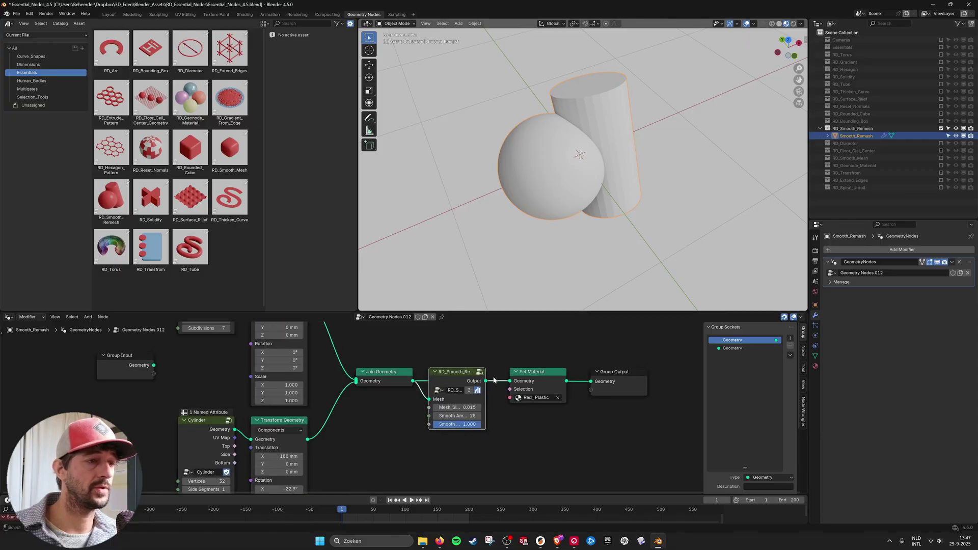
left_click_drag(525, 376, 512, 389)
left_click(510, 348)
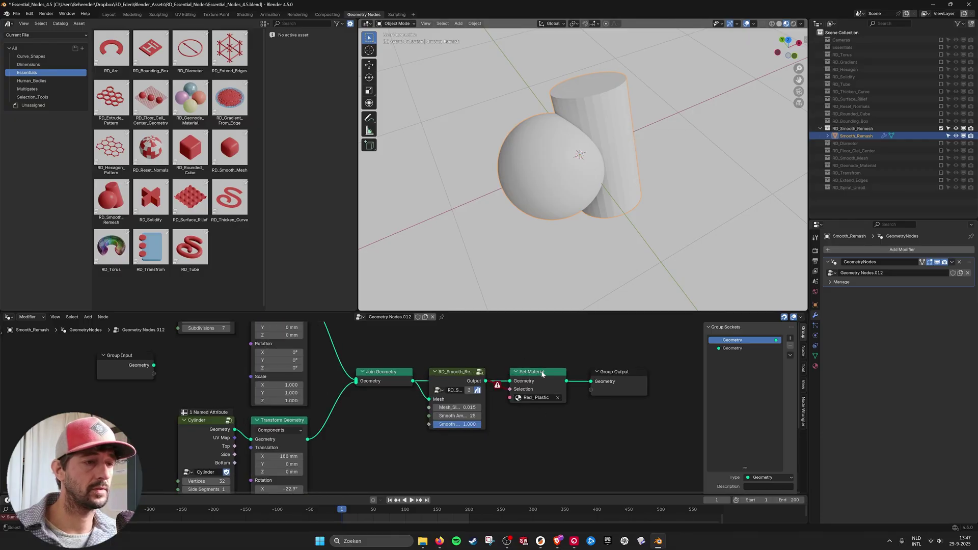
key("ctrl+z")
left_click(542, 360)
key("ctrl+z")
key("ctrl+z")
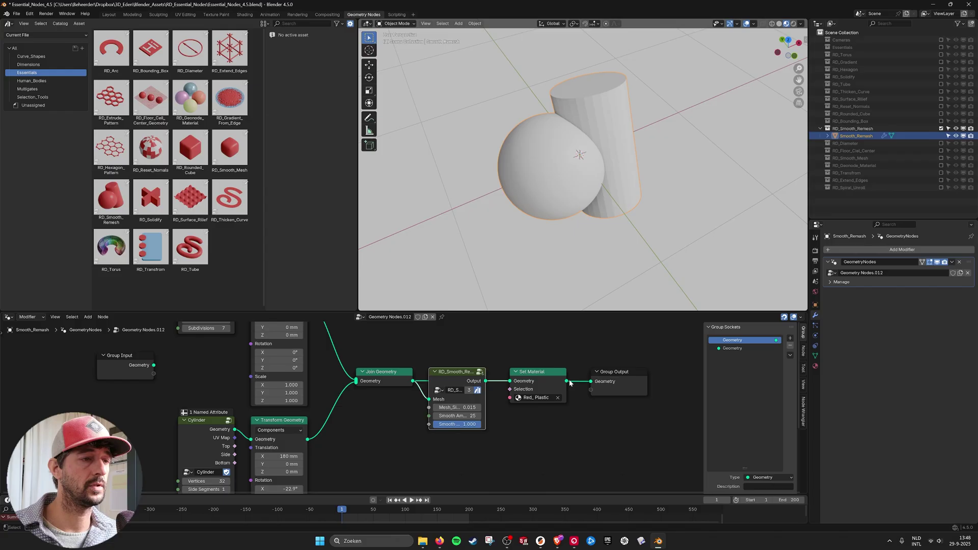
left_click(569, 381)
left_click_drag(567, 381, 591, 382)
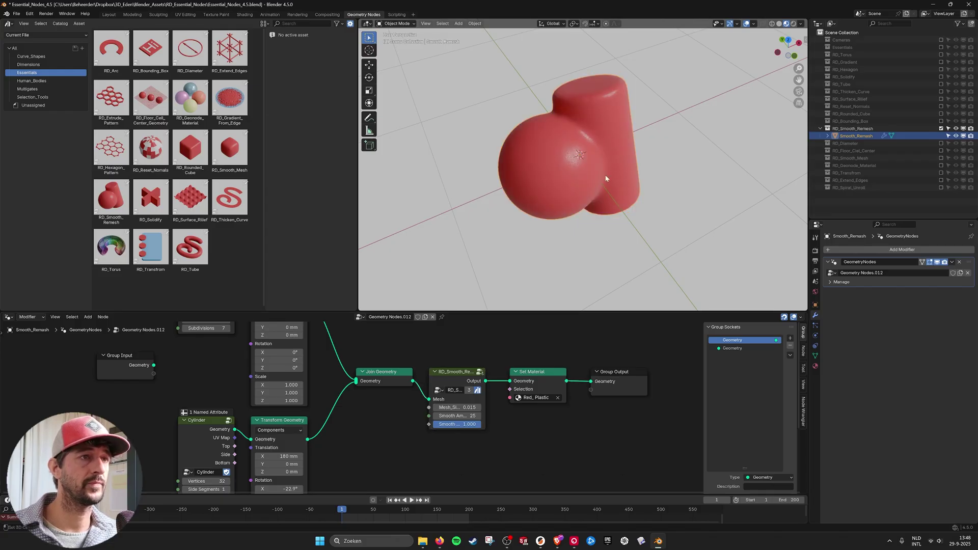
- Try a smoothing factor of 0 on the RD_Smooth_Remesh node, inspect the surface, and restore the factor to 1
left_click(467, 379)
scroll(623, 174, "up", 2)
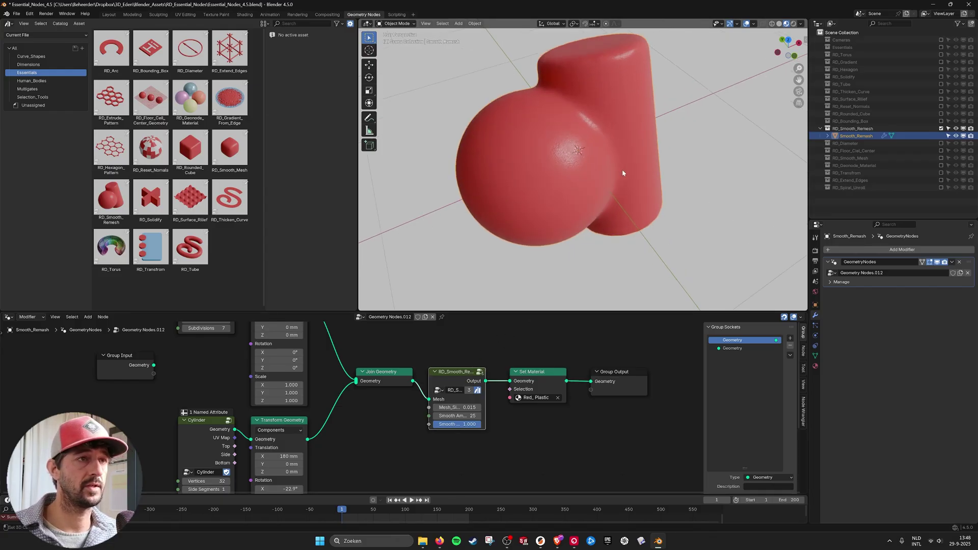
left_click_drag(473, 427, 433, 427)
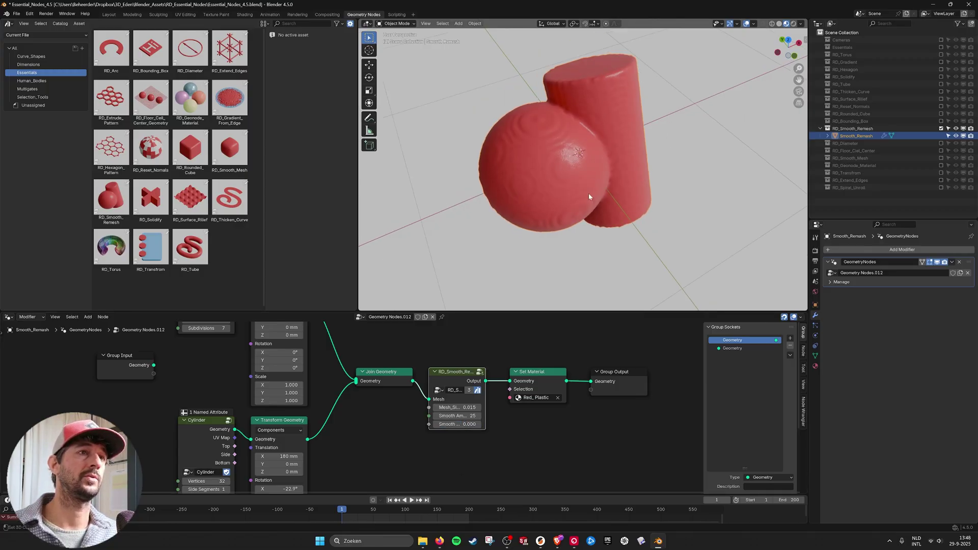
middle_click_drag(588, 196, 551, 180)
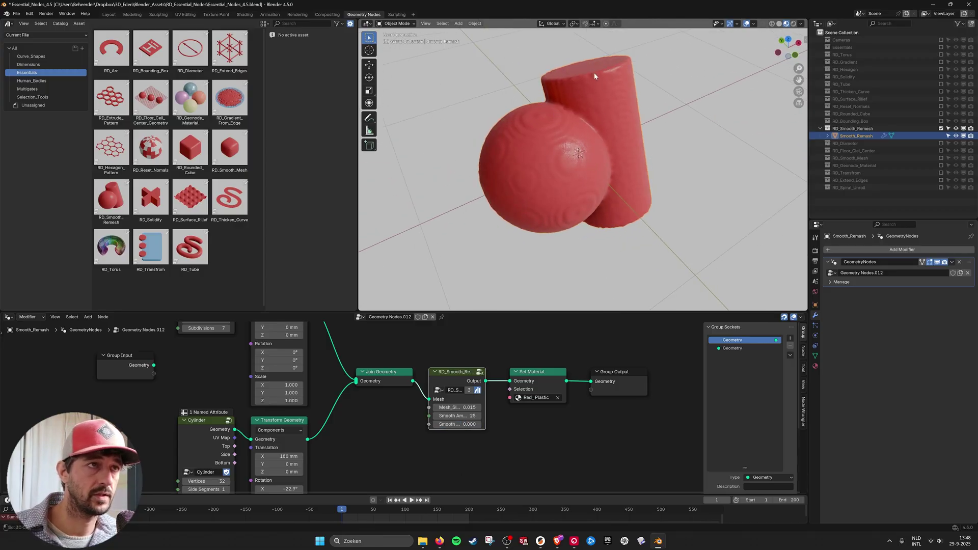
left_click_drag(444, 424, 468, 418)
key("ctrl+z")
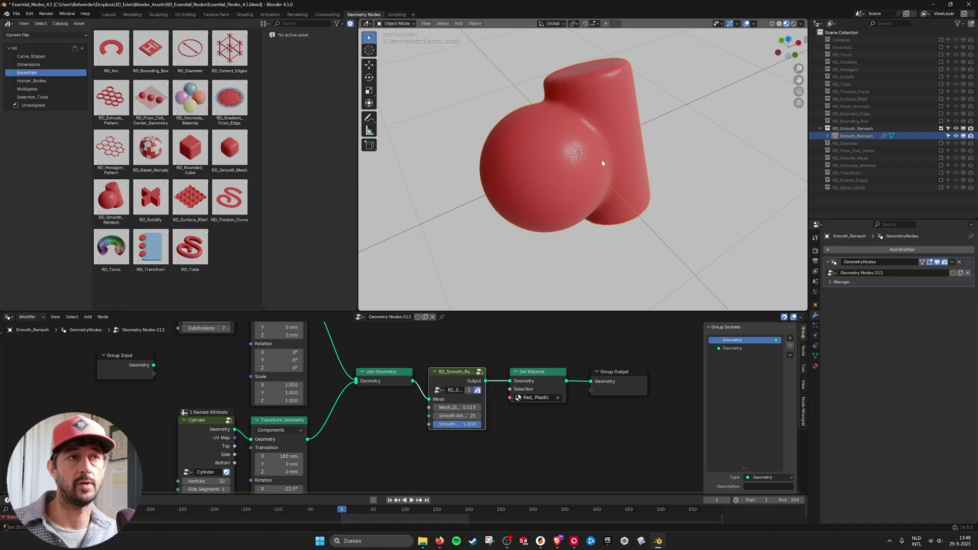
- Display the model in wireframe, try a mesh size of 0.15 on the RD_Smooth_Remesh node, and set it back to 0.015
mouse_move(603, 164)
middle_mouse_down()
mouse_move(579, 164)
mouse_move(596, 159)
middle_mouse_up()
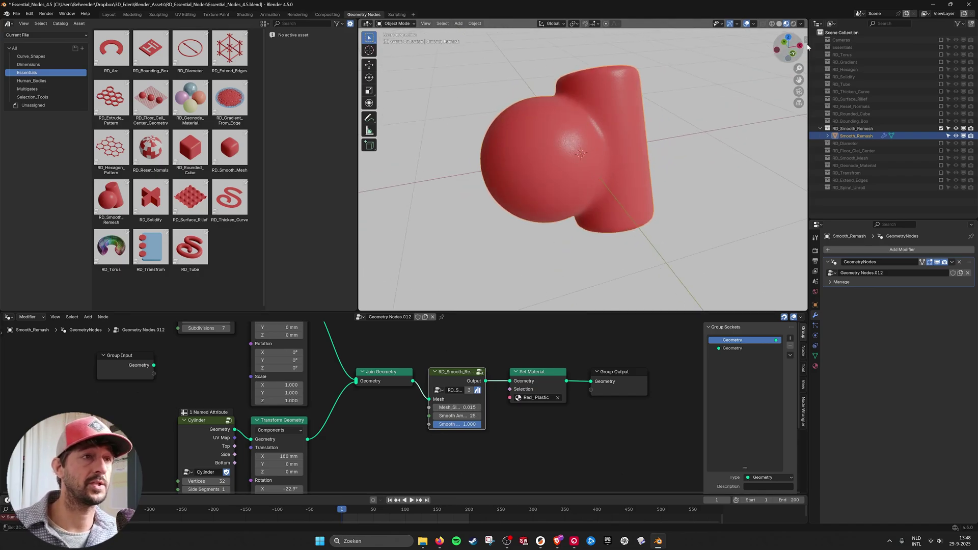
left_click(772, 23)
scroll(650, 135, "up", 3)
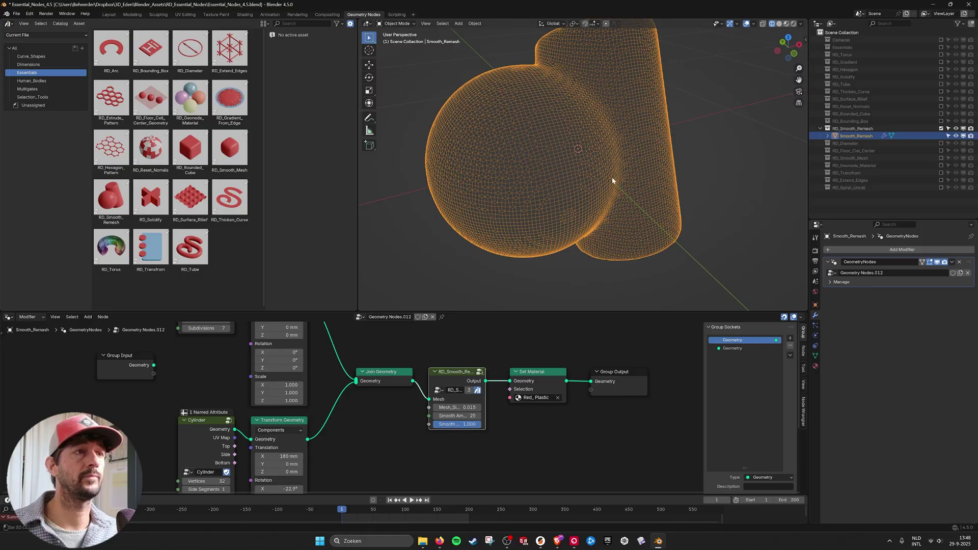
left_click(457, 408)
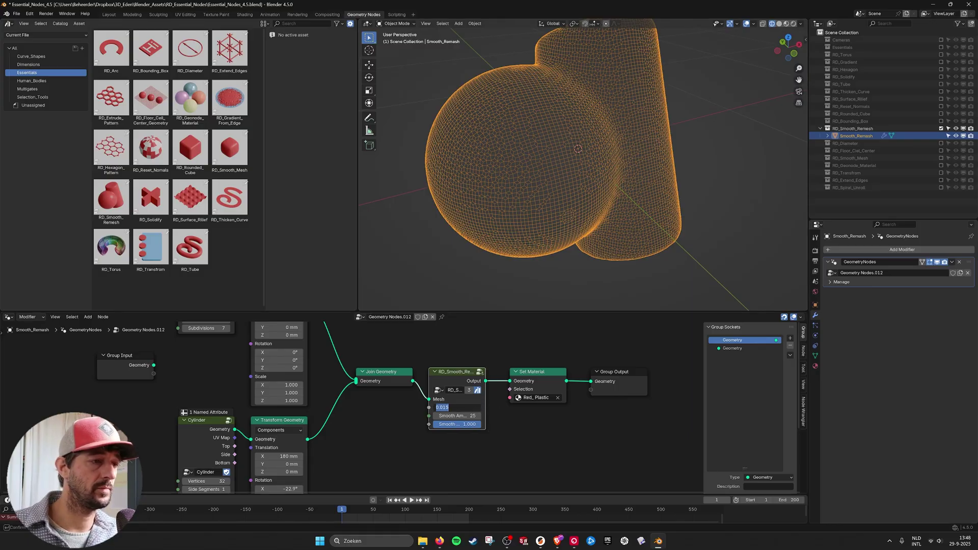
left_click(442, 408)
key("BackSpace")
key("Return")
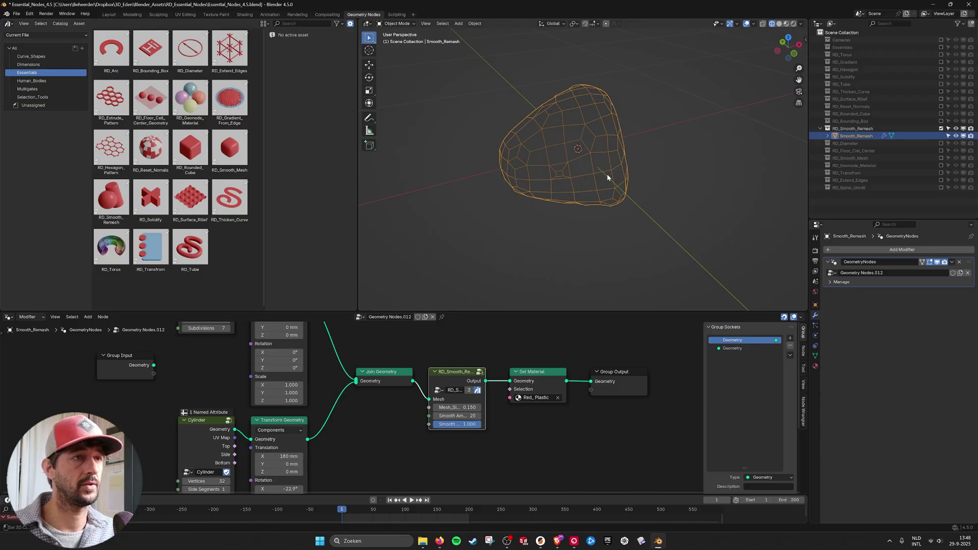
left_click(448, 408)
left_click(441, 408)
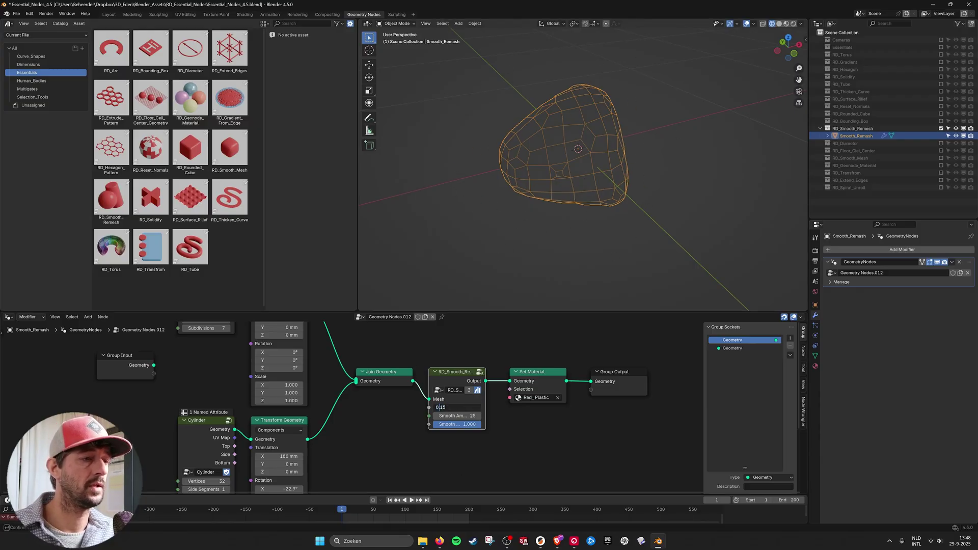
type("0")
key("Return")
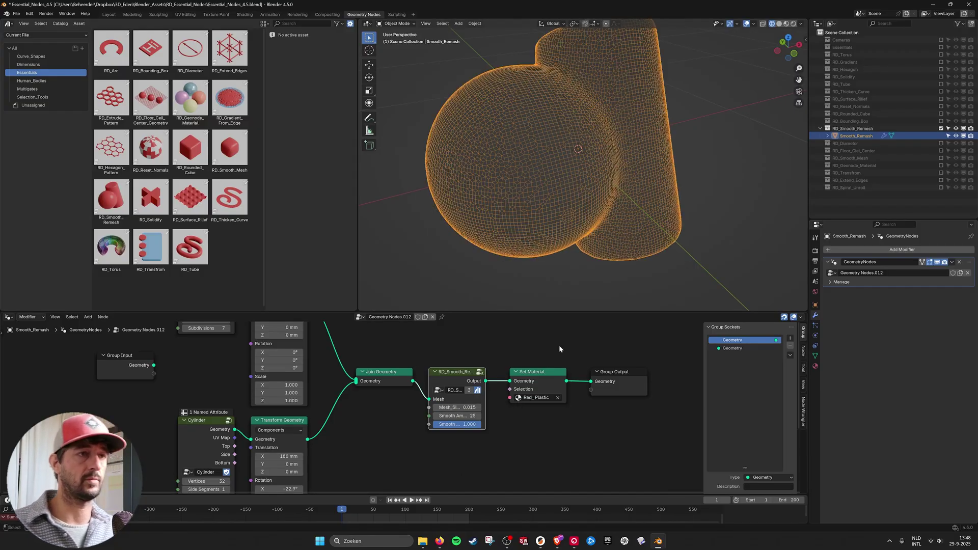
- Deselect the remeshed object and return the viewport from wireframe to material preview shading
scroll(647, 199, "down", 2)
left_click(652, 201)
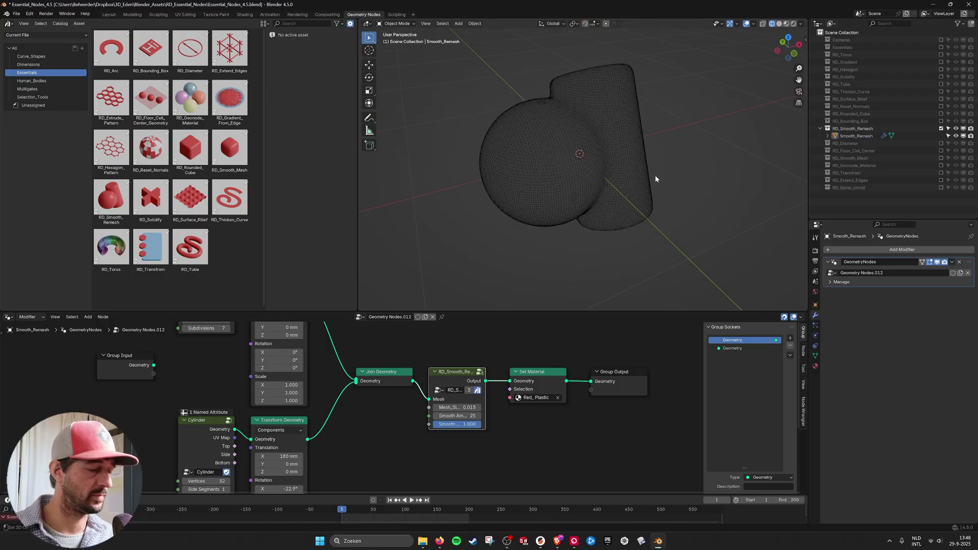
middle_click_drag(656, 178, 688, 172)
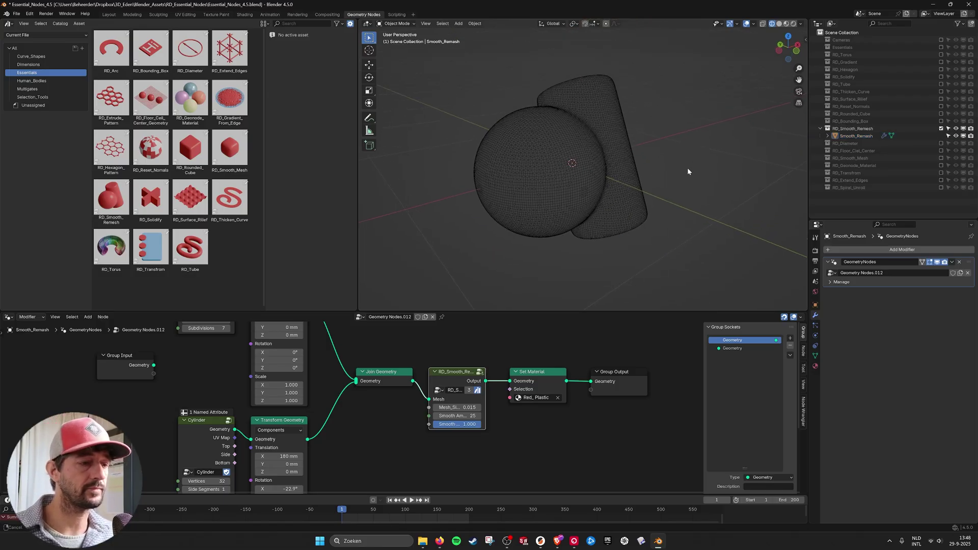
left_click(787, 23)
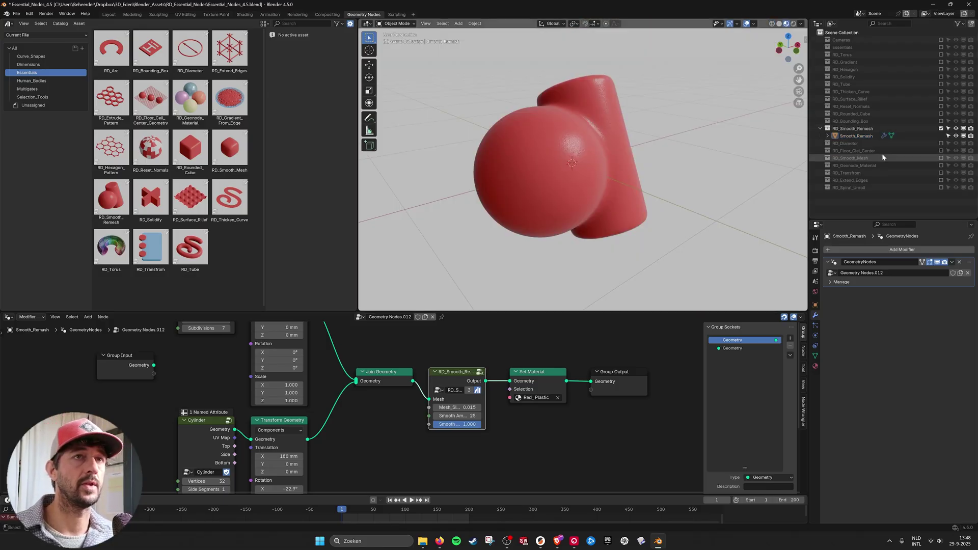
- Show the RD_Diameter collection instead of RD_Smooth_Remesh and select its circle-and-arrow object
left_click(942, 128)
left_click(941, 136)
middle_click_drag(564, 177, 607, 197)
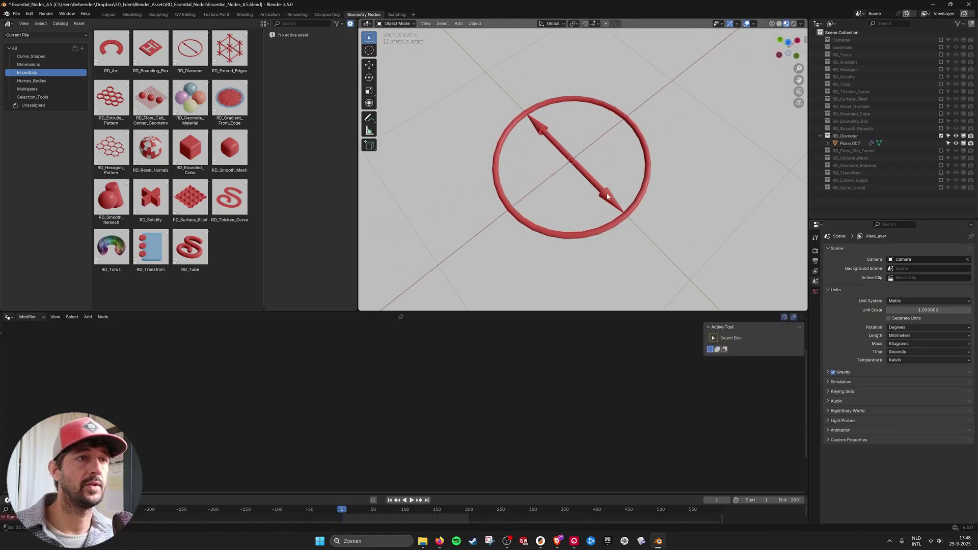
left_click(607, 197)
- Disconnect the RD_Diameter node from the upper Curve Circle's Radius to show the plain radius value, and link it again
scroll(470, 387, "up", 4)
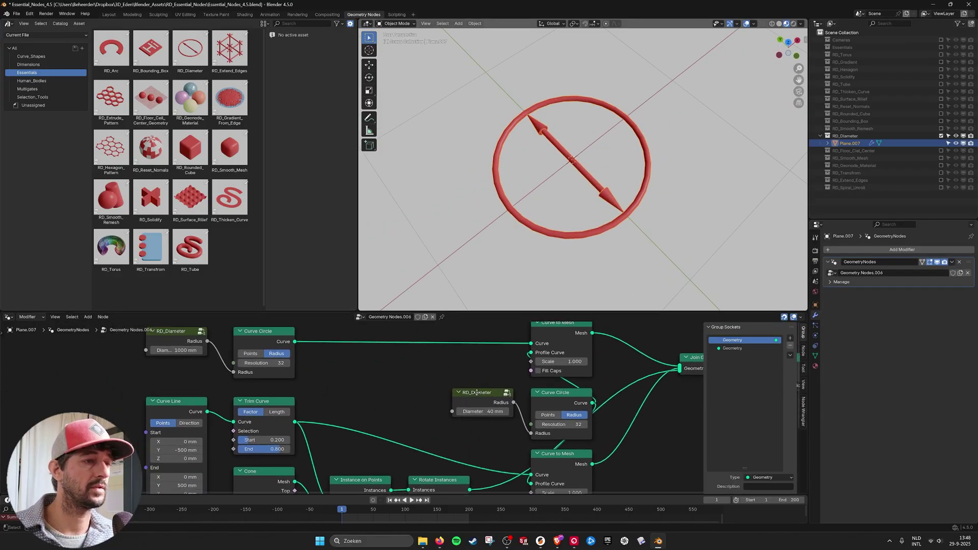
middle_click_drag(477, 393, 595, 408)
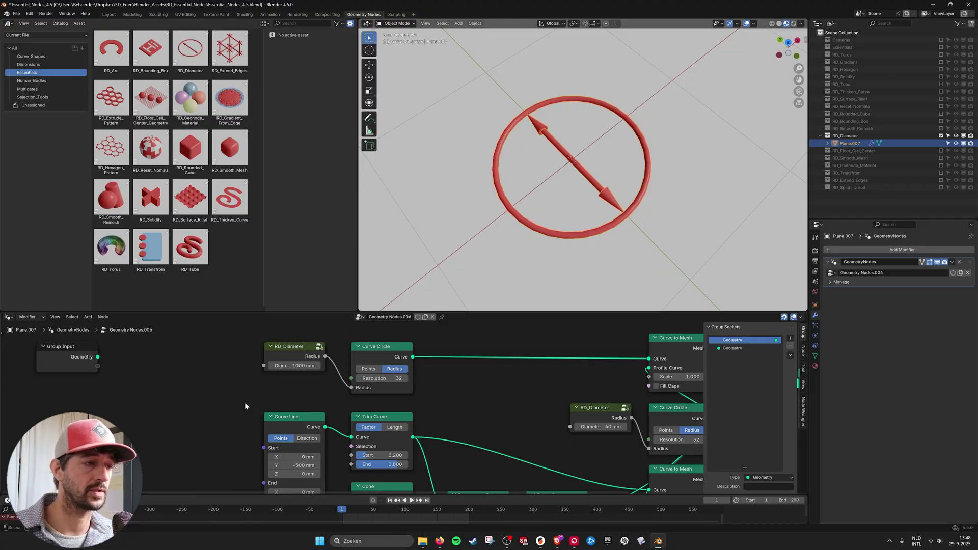
left_click(366, 358)
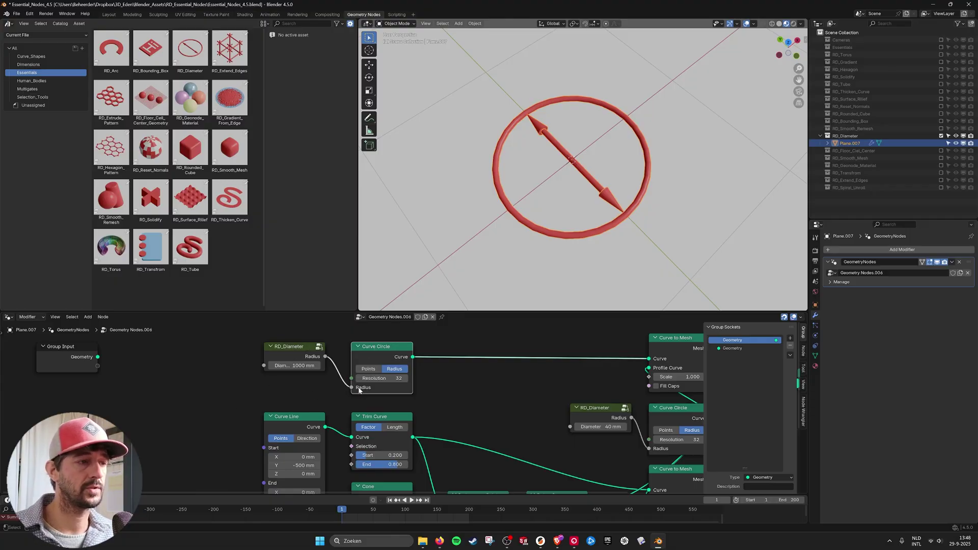
left_click_drag(352, 389, 335, 391)
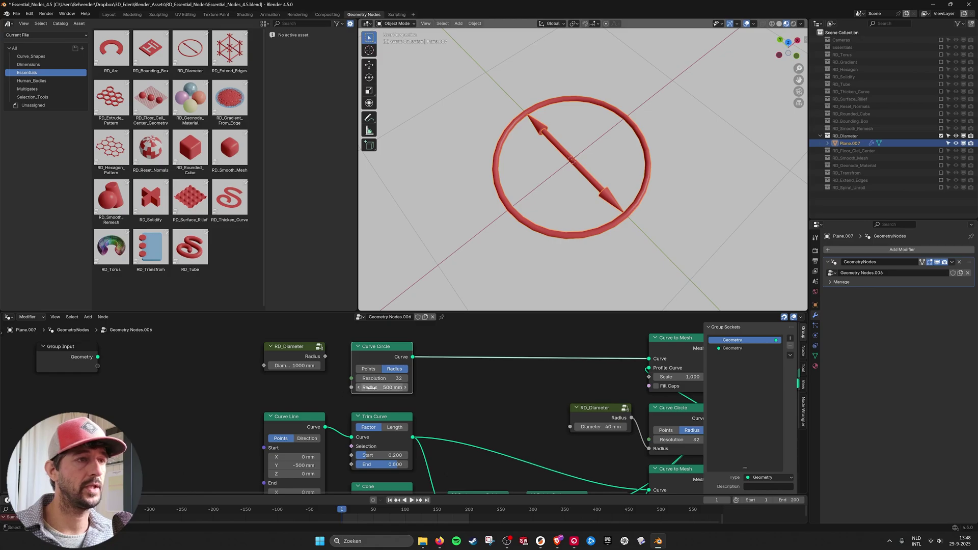
left_click_drag(325, 357, 352, 388)
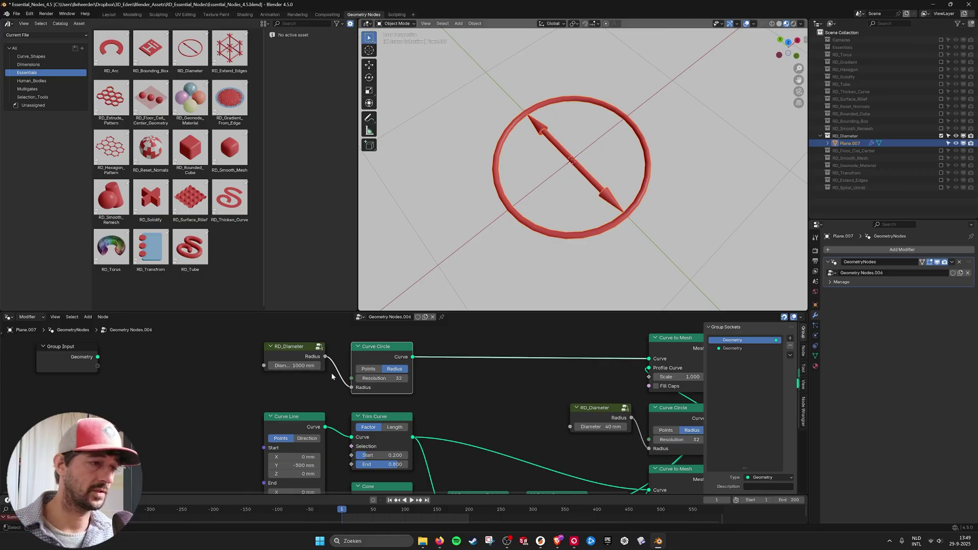
middle_click_drag(292, 365, 286, 359)
left_click(294, 342)
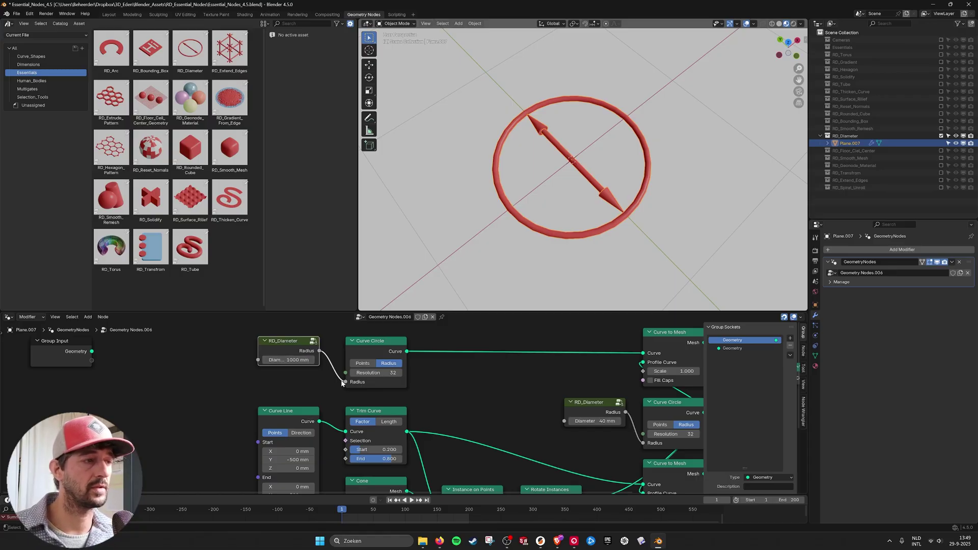
- Show the RD_Floor_Ciel_Center collection instead of RD_Diameter and select its object with the grid and three spheres
scroll(421, 403, "down", 1)
middle_click_drag(626, 412, 421, 343)
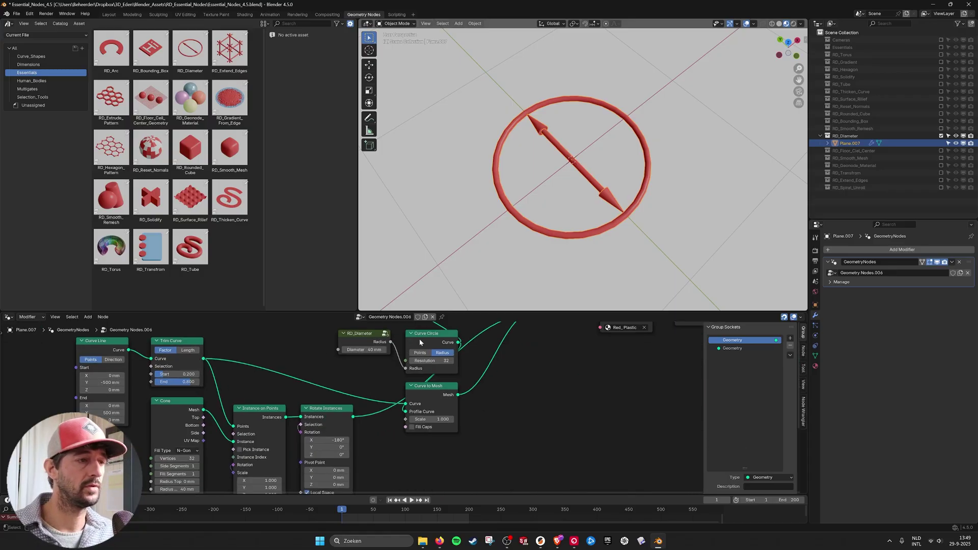
scroll(359, 410, "down", 3)
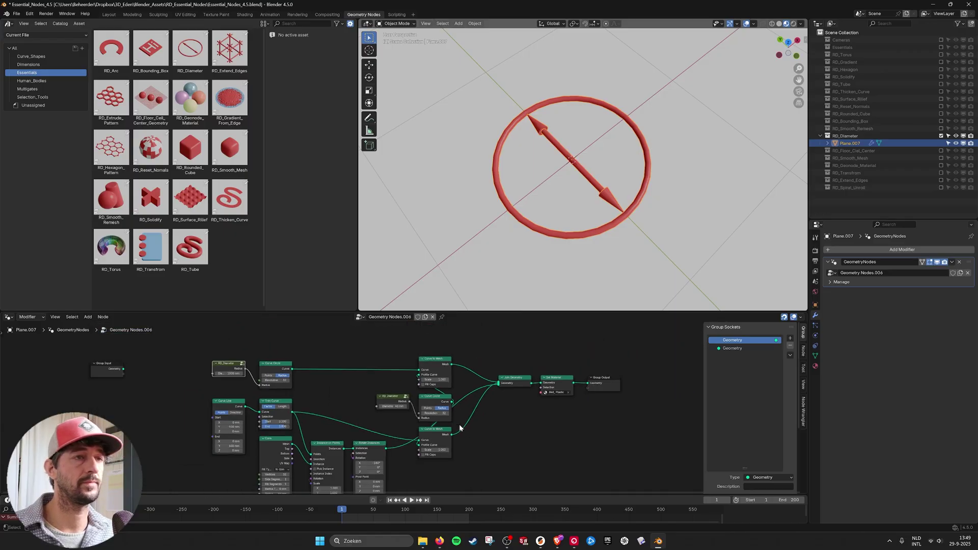
left_click(941, 136)
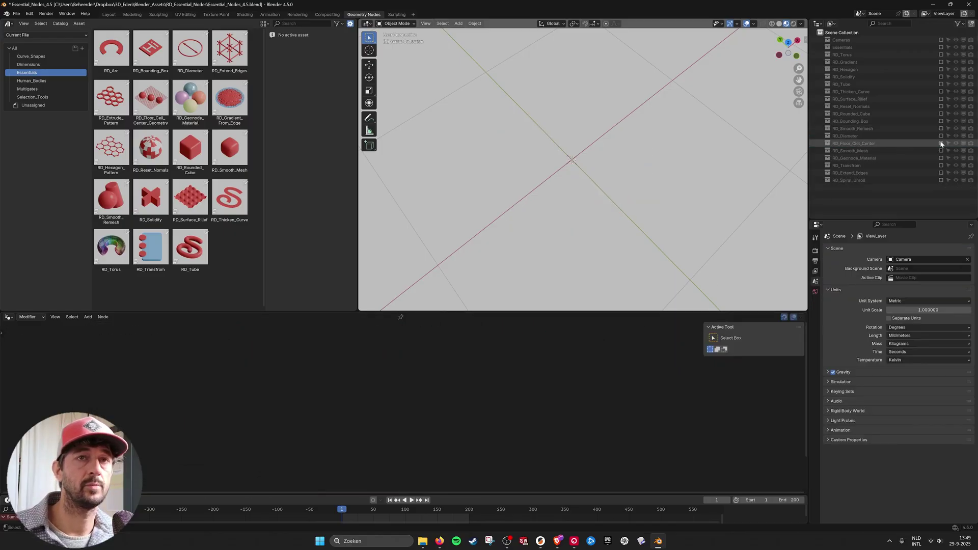
left_click(942, 143)
left_click(635, 139)
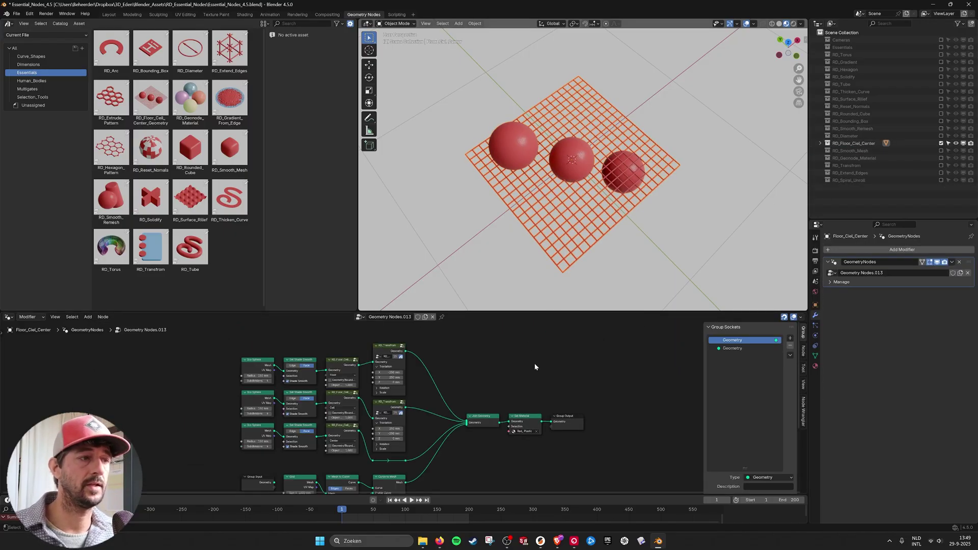
scroll(524, 368, "up", 2)
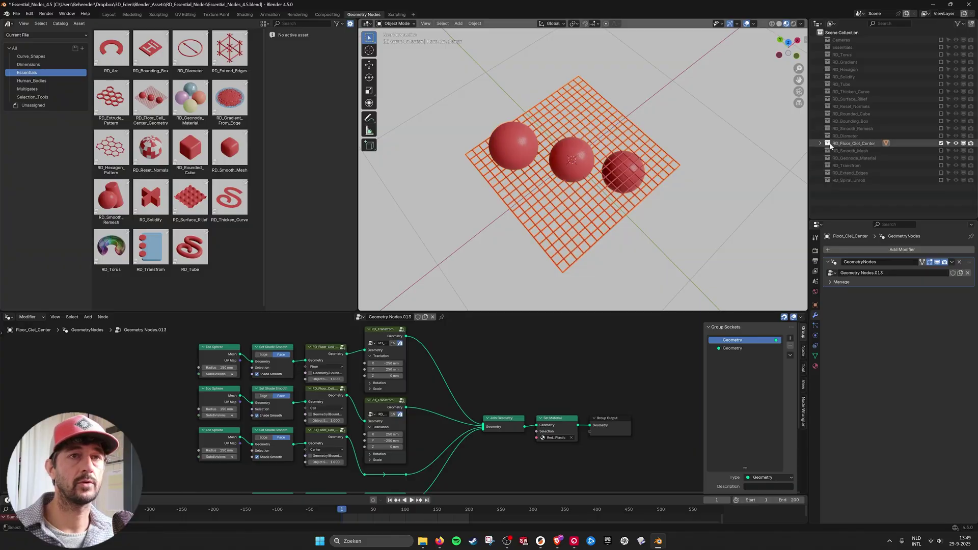
- Examine from low and high angles how the three spheres sit above, through and below the grid, along with their node branches
middle_click_drag(581, 254, 588, 191)
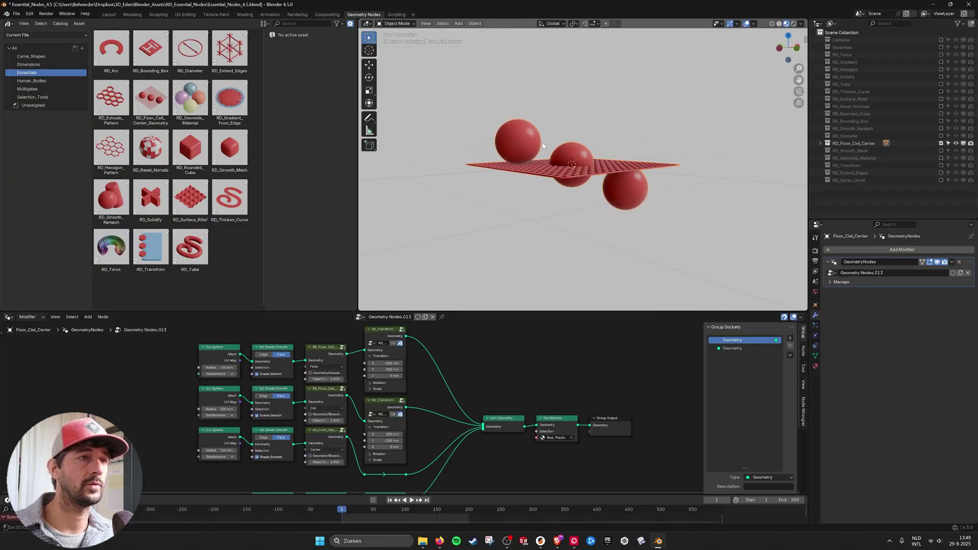
scroll(470, 379, "down", 1)
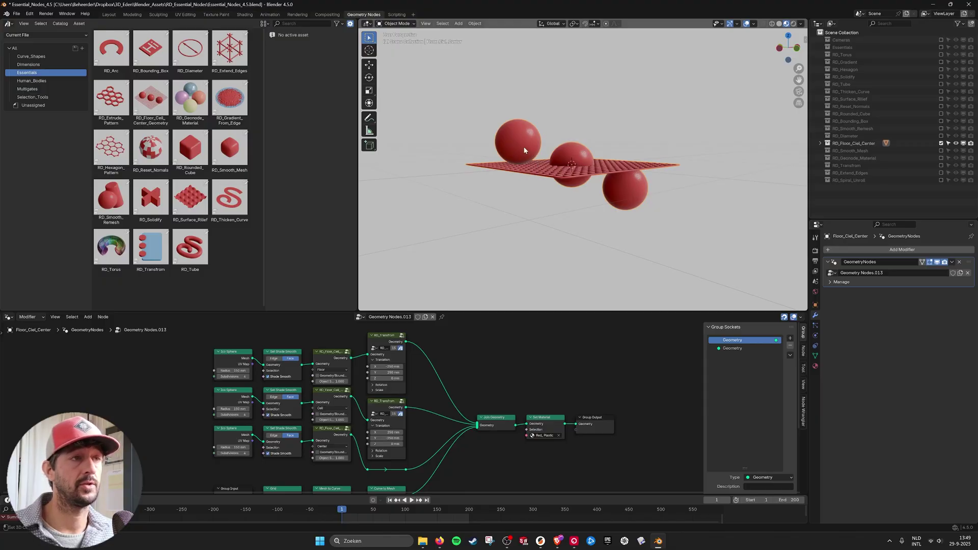
scroll(446, 420, "up", 2)
middle_click_drag(452, 390, 522, 397)
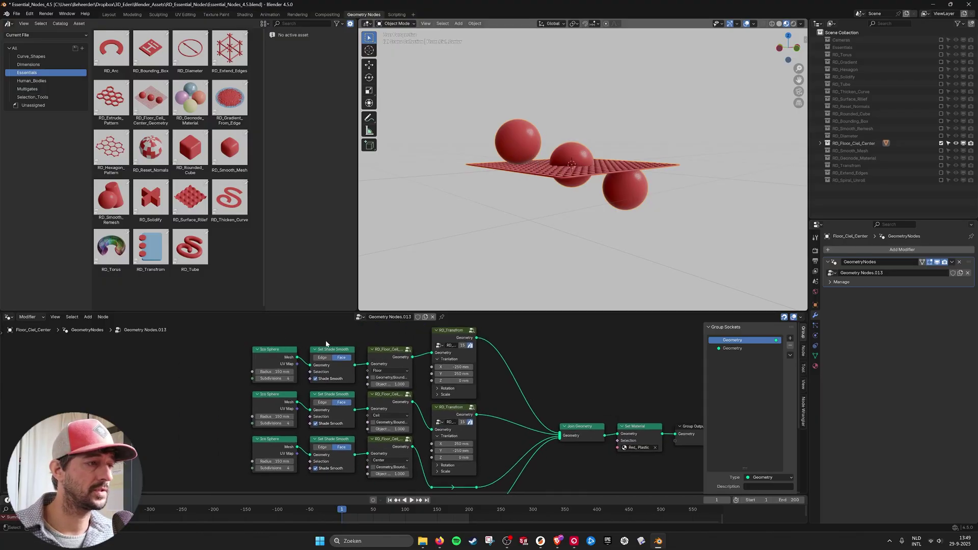
middle_click_drag(327, 344, 301, 339)
middle_click_drag(647, 217, 625, 189)
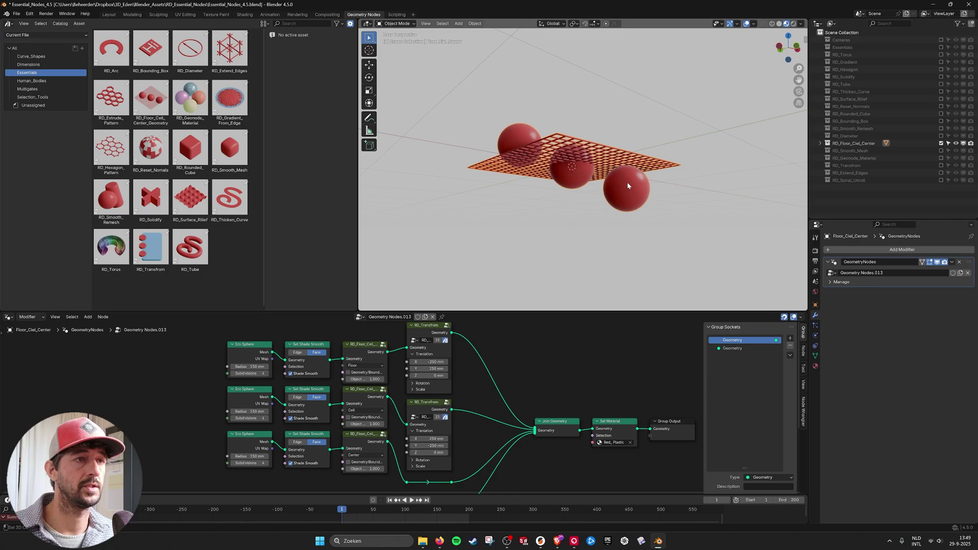
middle_click_drag(577, 169, 522, 155)
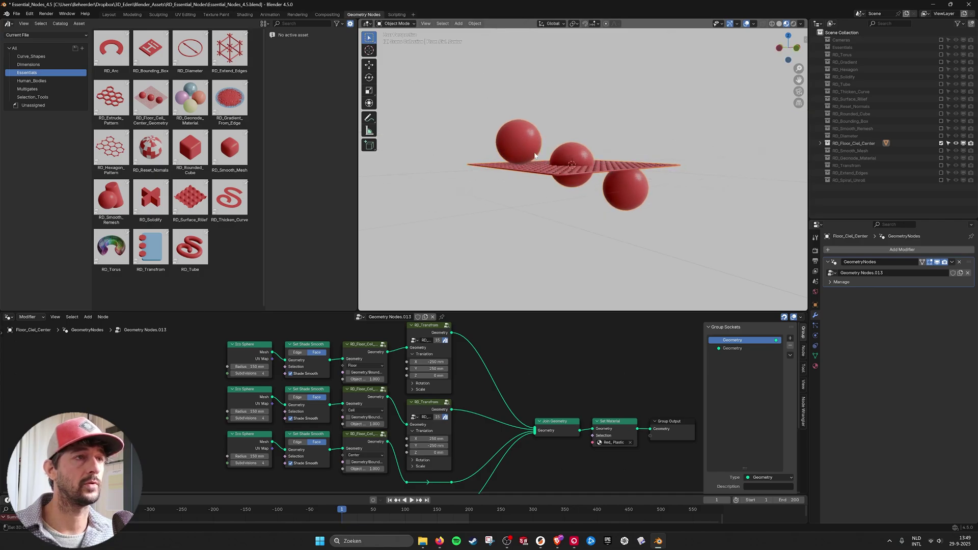
middle_click_drag(566, 215, 584, 137)
middle_click_drag(542, 382, 534, 382)
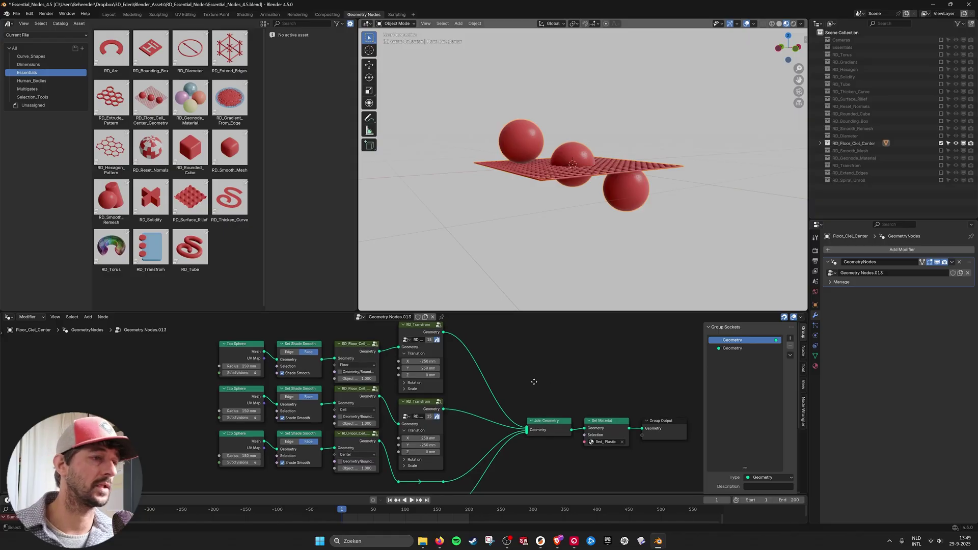
middle_click_drag(618, 187, 617, 202)
middle_click_drag(525, 408, 520, 390)
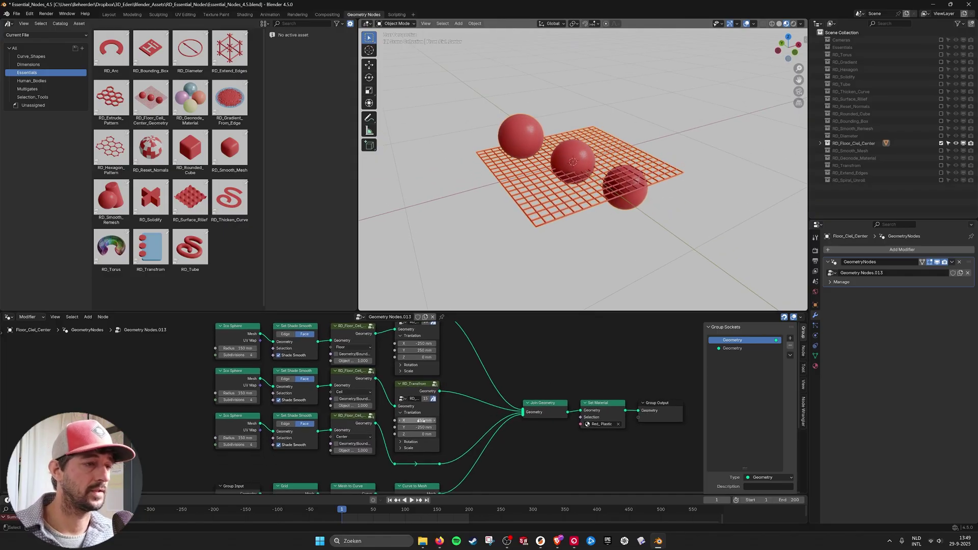
- View the Floor, Ceil and Center choices on the uppermost sphere branch's RD_Floor_Ceil_Center node without changing the mode
scroll(399, 401, "up", 1)
middle_click_drag(389, 380, 509, 425)
scroll(507, 403, "up", 4)
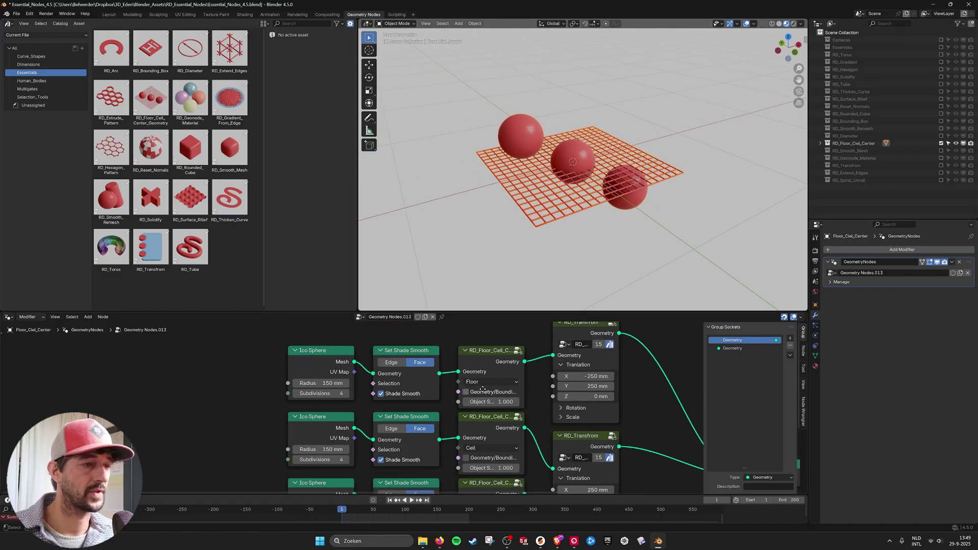
middle_click_drag(506, 380, 436, 385)
left_click(427, 385)
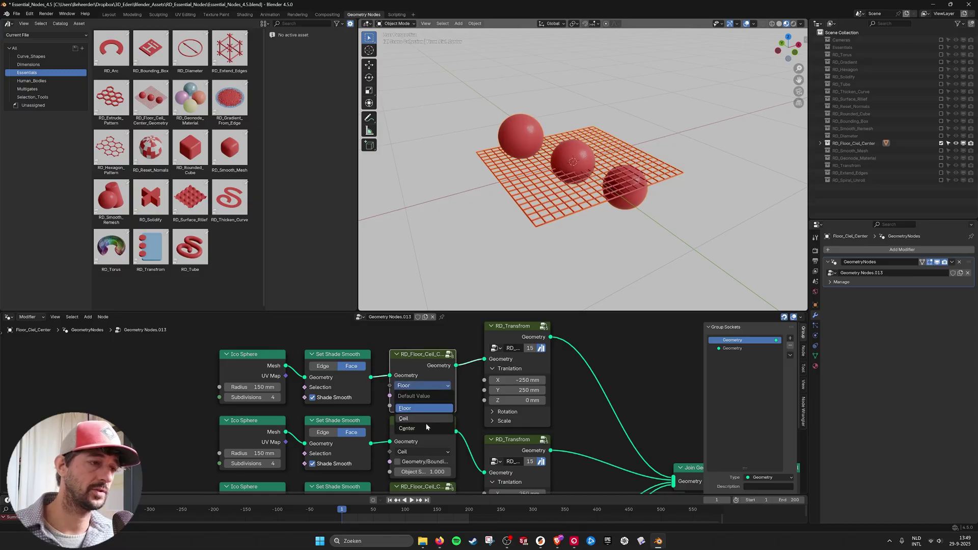
scroll(408, 407, "down", 2)
middle_click_drag(626, 399, 618, 367)
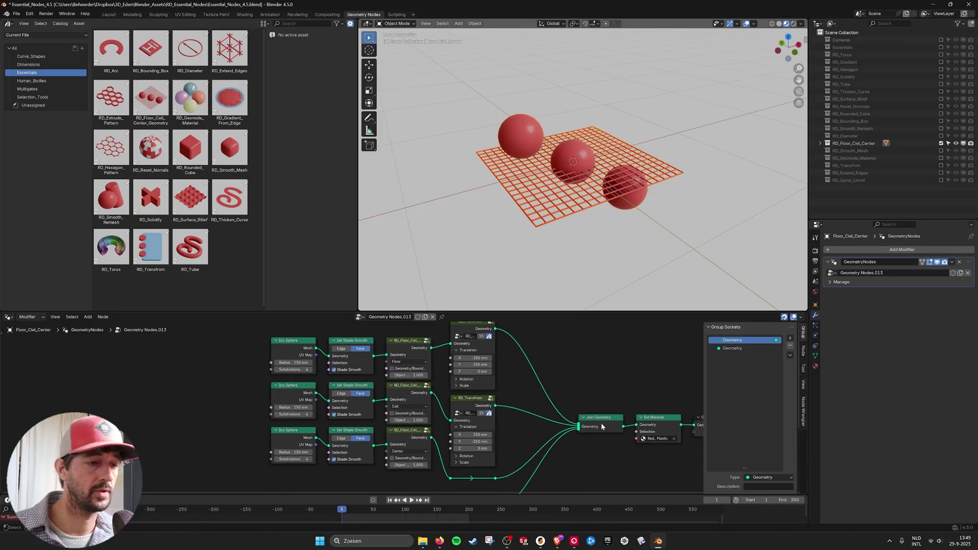
scroll(614, 448, "down", 1)
middle_click_drag(617, 452, 579, 449)
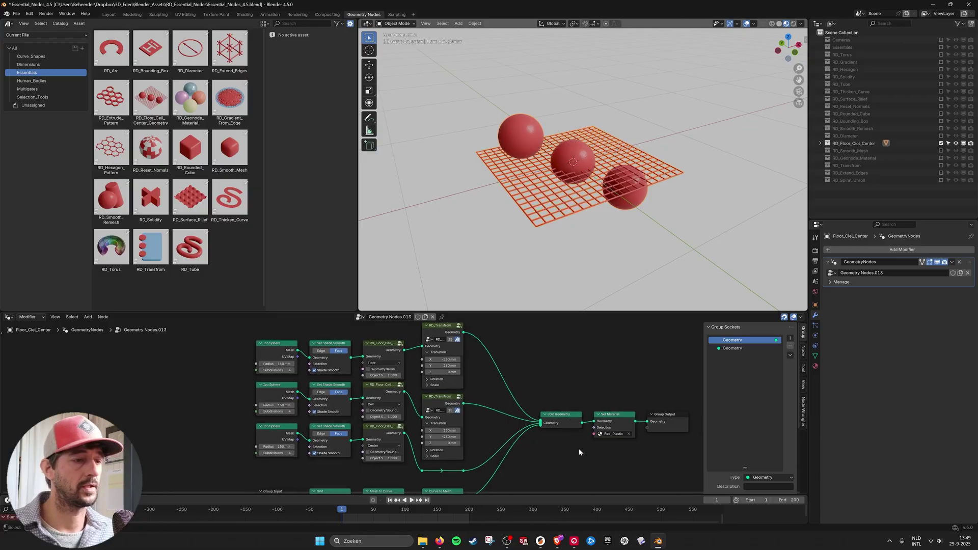
left_click(506, 544)
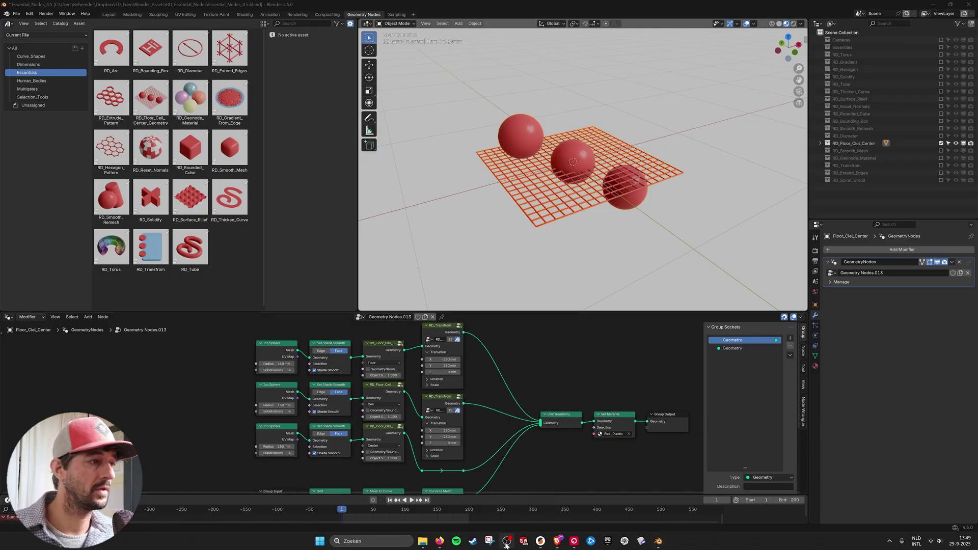
- Show the RD_Smooth_Mesh collection instead of RD_Floor_Ciel_Center and bring its smoothed cube's node chain into close view
left_click(941, 144)
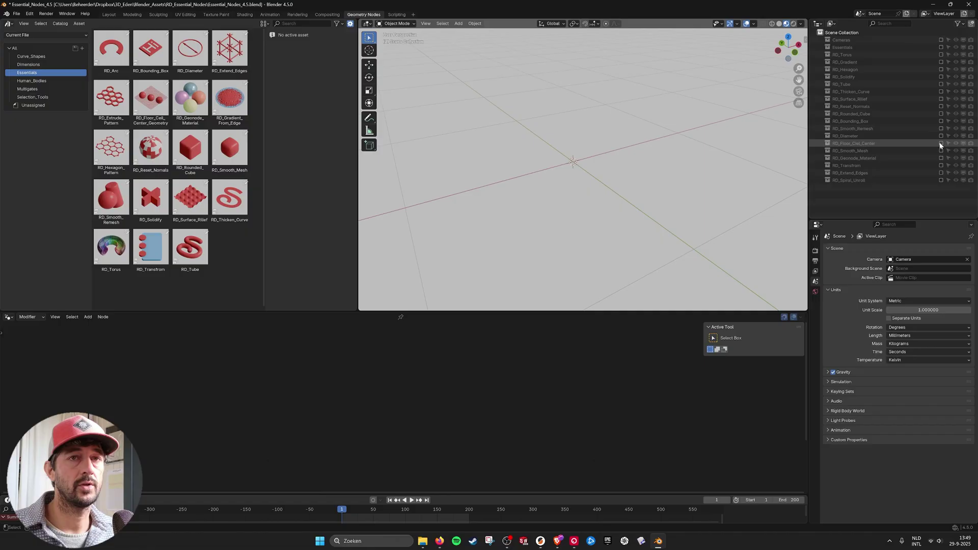
left_click(941, 150)
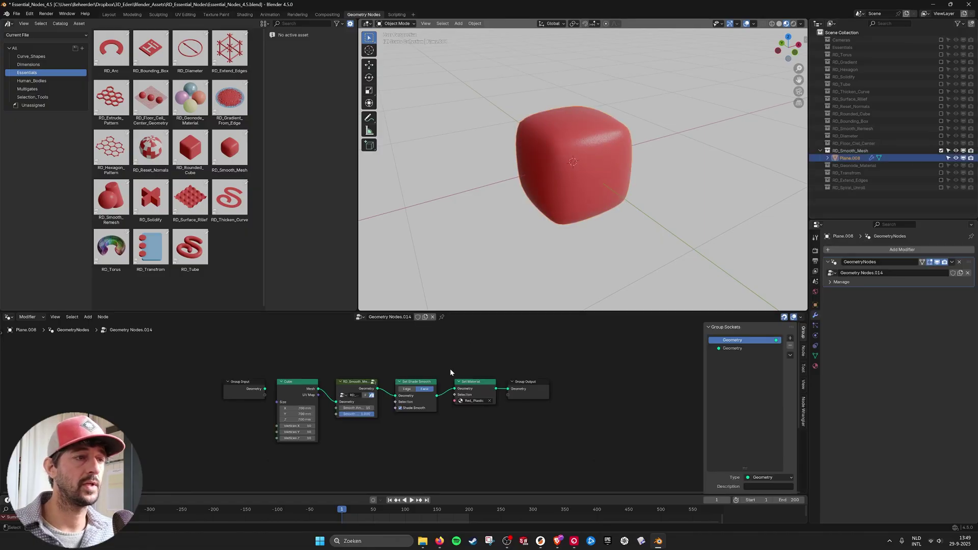
scroll(450, 369, "up", 2)
middle_click_drag(421, 357, 466, 354)
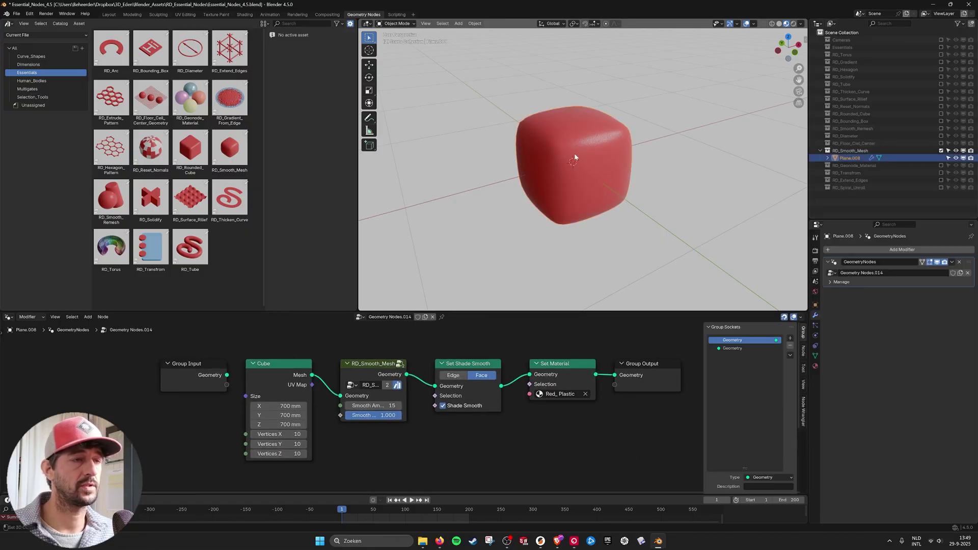
- Switch the viewport to wireframe and try linking the Cube node's mesh directly to the Group Output
left_click(772, 24)
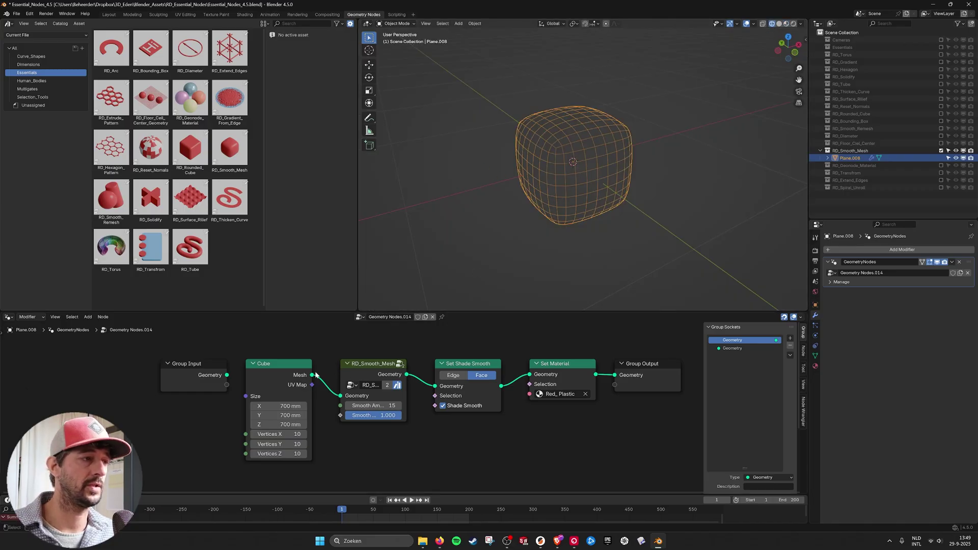
left_click(288, 362)
left_click_drag(312, 376, 615, 375)
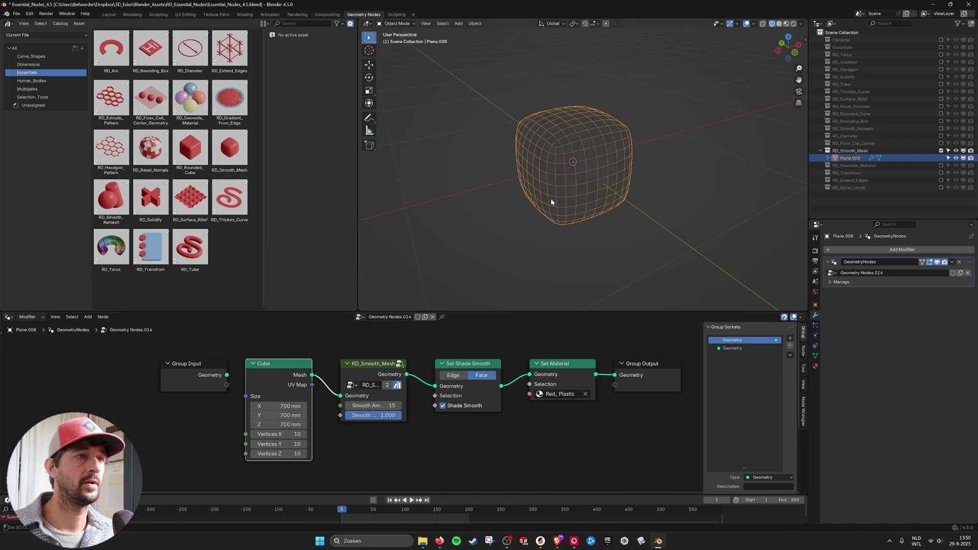
- Try a different smoothing weight on the RD_Smooth_Mesh node, then return the viewport to material preview and deselect the cube
left_click_drag(372, 416, 403, 416)
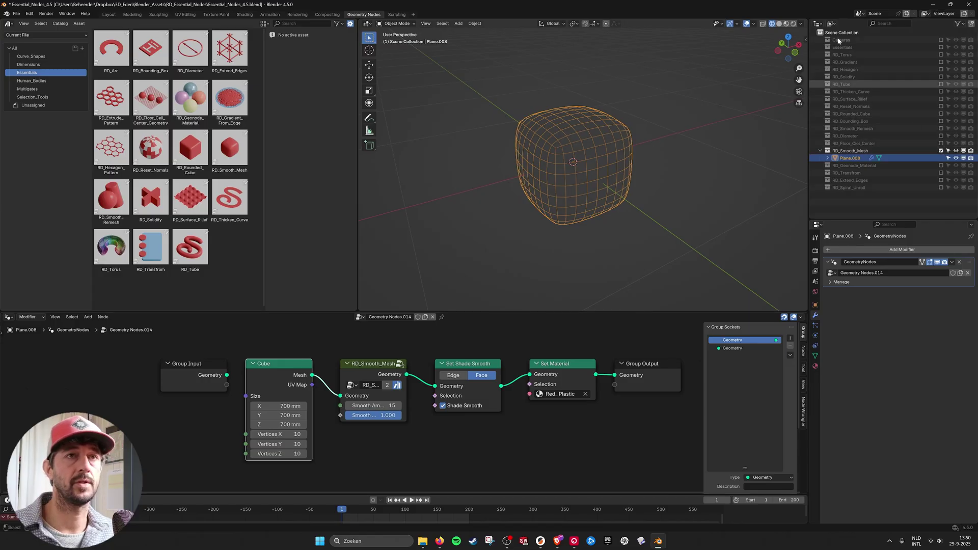
left_click(787, 24)
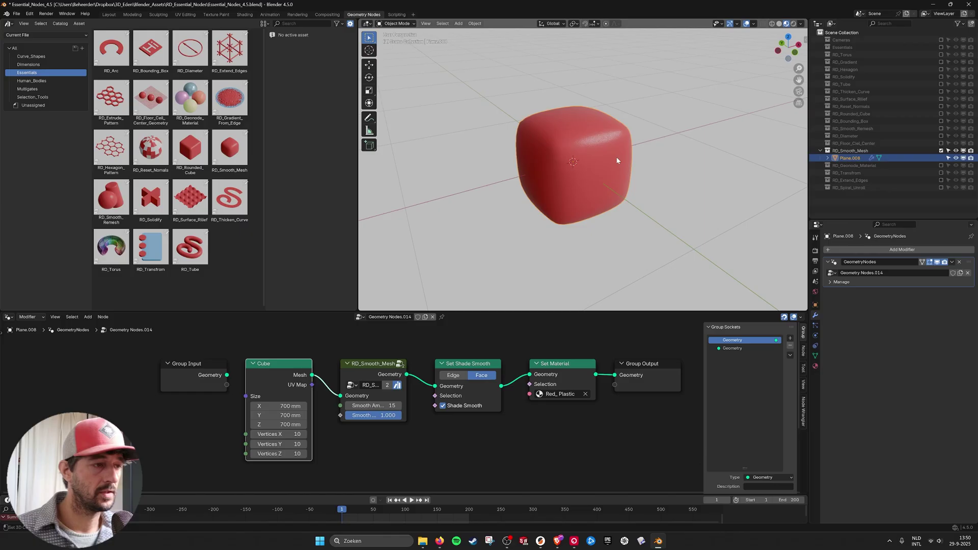
left_click(639, 103)
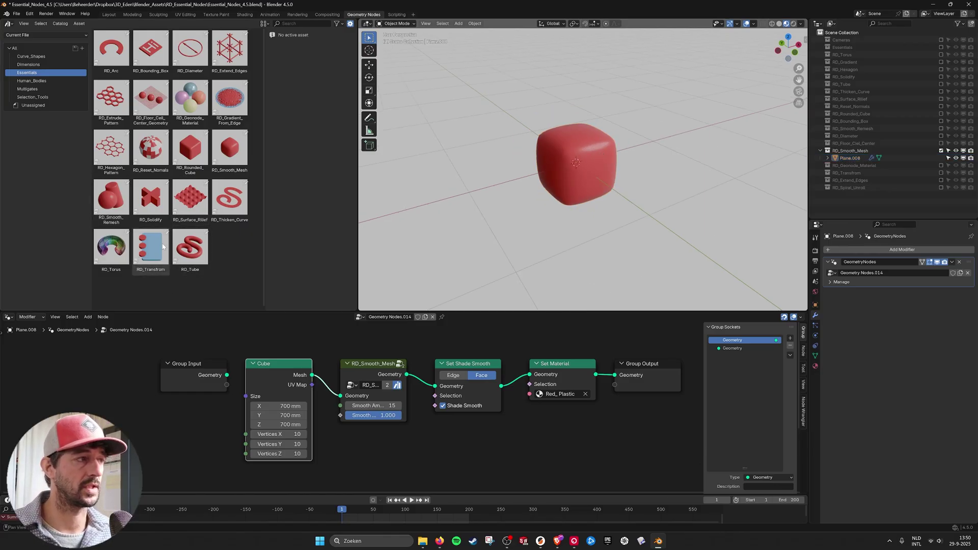
- Show the RD_Geonode_Material collection instead of RD_Smooth_Mesh and select its object with the four colored spheres
left_click(941, 151)
left_click(941, 158)
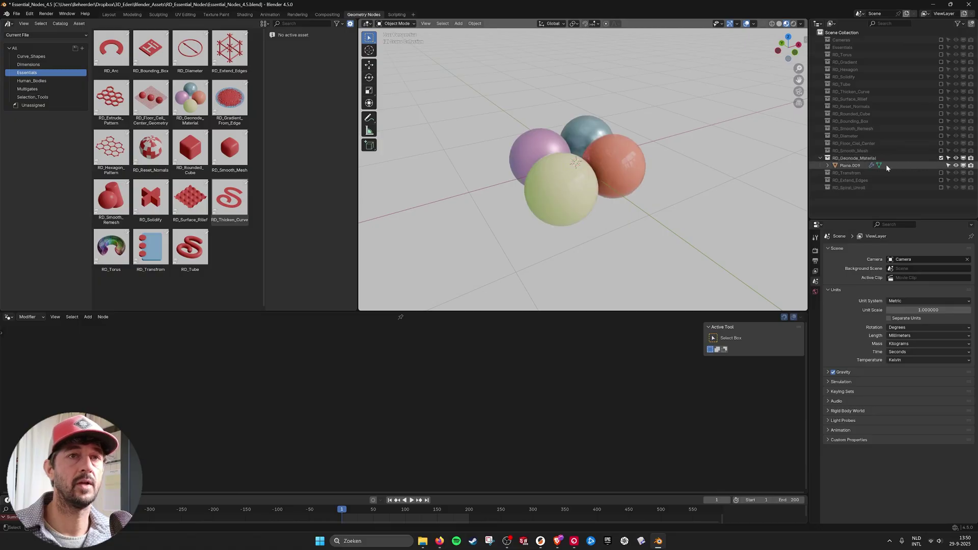
left_click(856, 165)
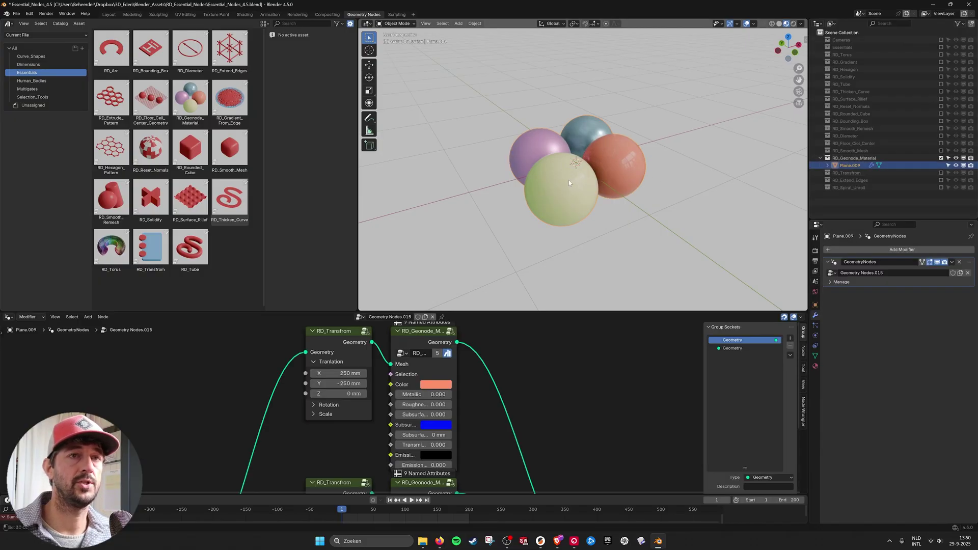
- Open the orange sphere's RD_Geonode_Material node group and frame its whole chain of Store Named Attribute nodes
scroll(531, 358, "down", 5)
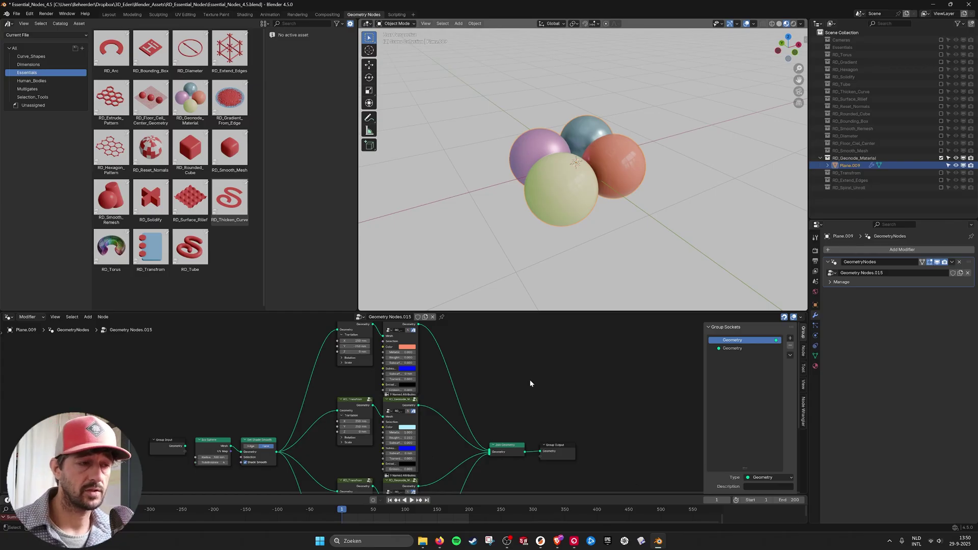
scroll(475, 368, "up", 5)
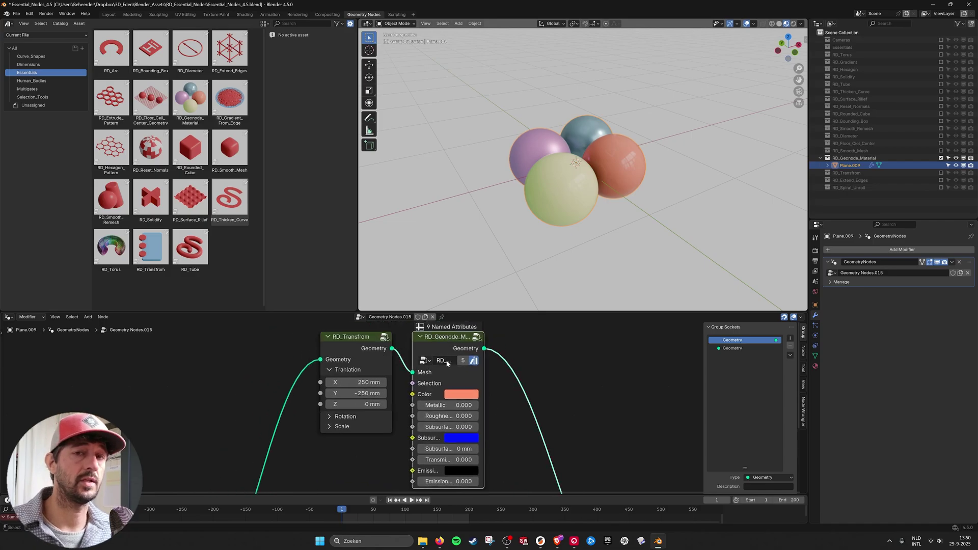
middle_click_drag(502, 371, 478, 342)
scroll(494, 361, "down", 1)
left_click(478, 341)
key("Home")
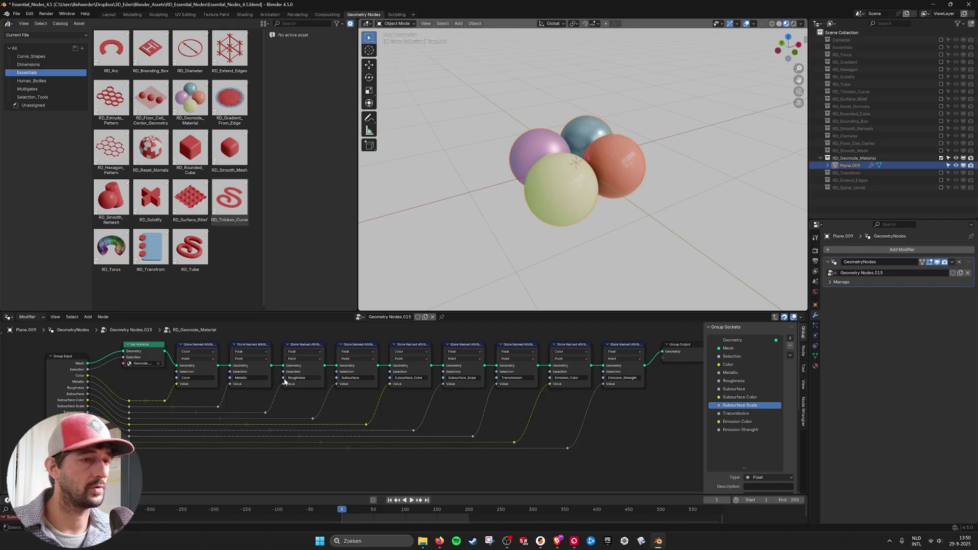
- Examine the Geonode_Material shader in the Shading workspace, including the Attribute nodes feeding its main shader
left_click(245, 14)
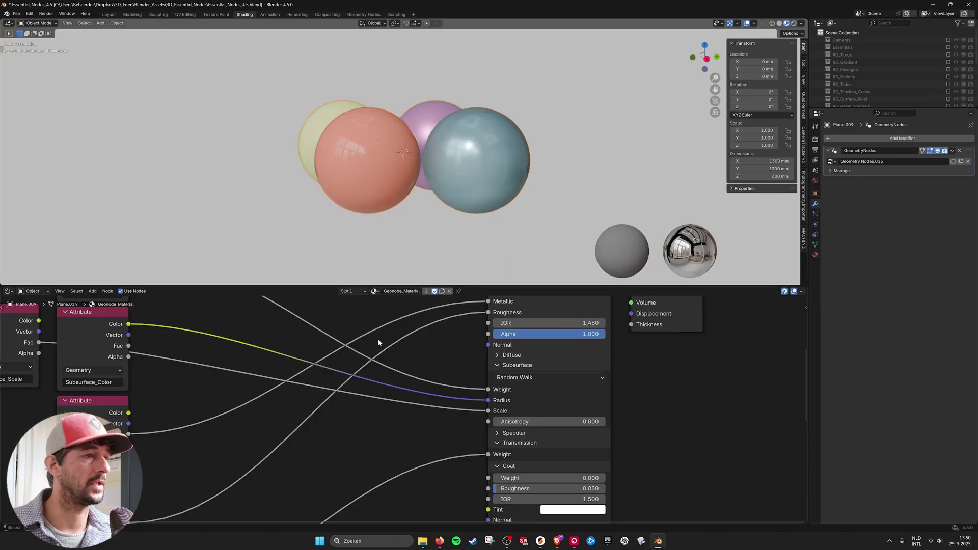
scroll(402, 363, "down", 2)
scroll(403, 363, "down", 6)
middle_click_drag(401, 354, 427, 359)
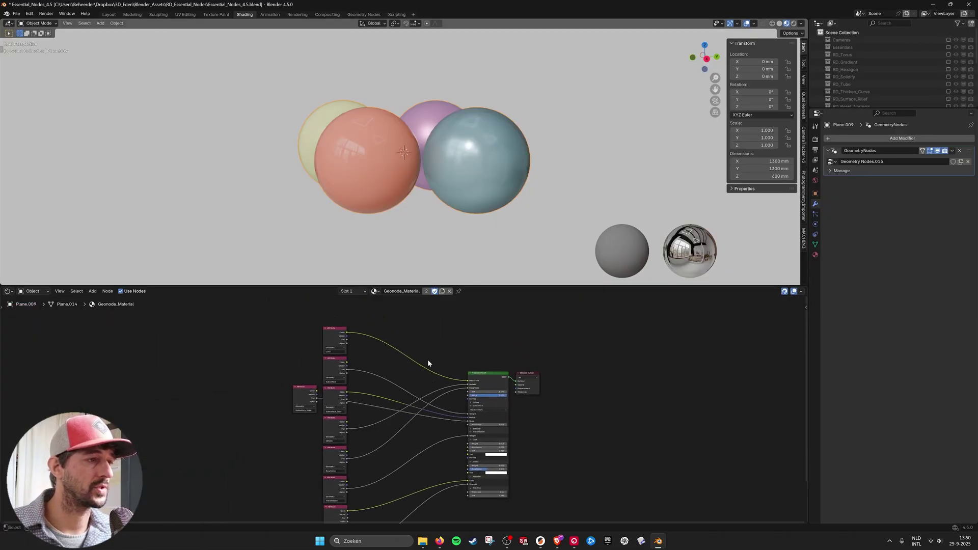
mouse_move(403, 423)
middle_mouse_down()
mouse_move(406, 376)
mouse_move(401, 478)
middle_mouse_up()
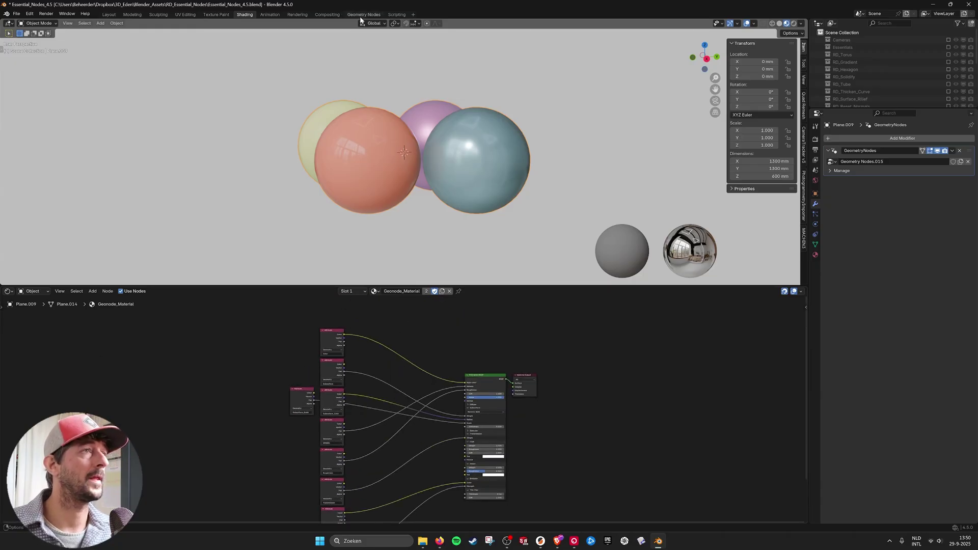
- Return to the Geometry Nodes workspace and exit the RD_Geonode_Material group to its parent node tree
left_click(361, 16)
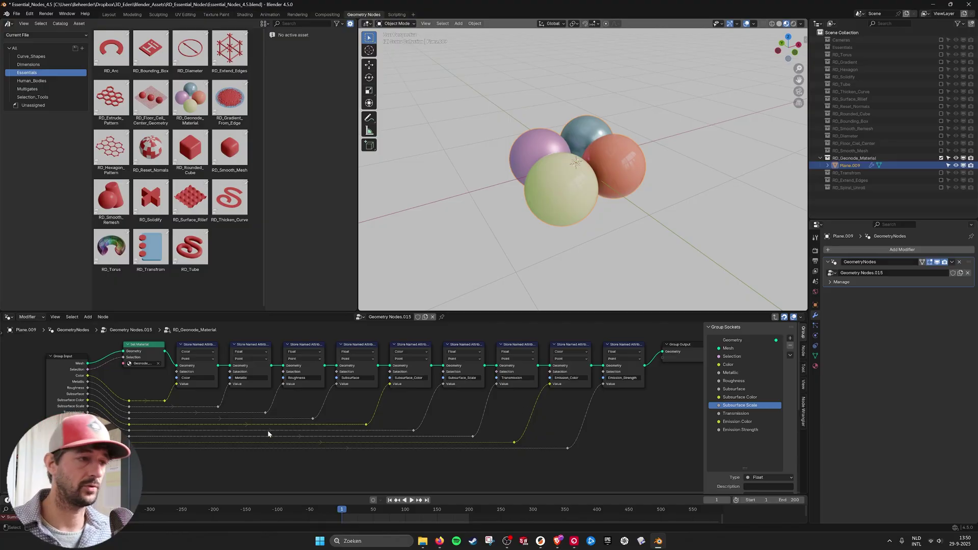
left_click(775, 317)
scroll(530, 378, "up", 3)
- Try another color and different Metallic and Roughness values on the orange sphere's RD_Geonode_Material node, restoring the original settings
left_click(434, 376)
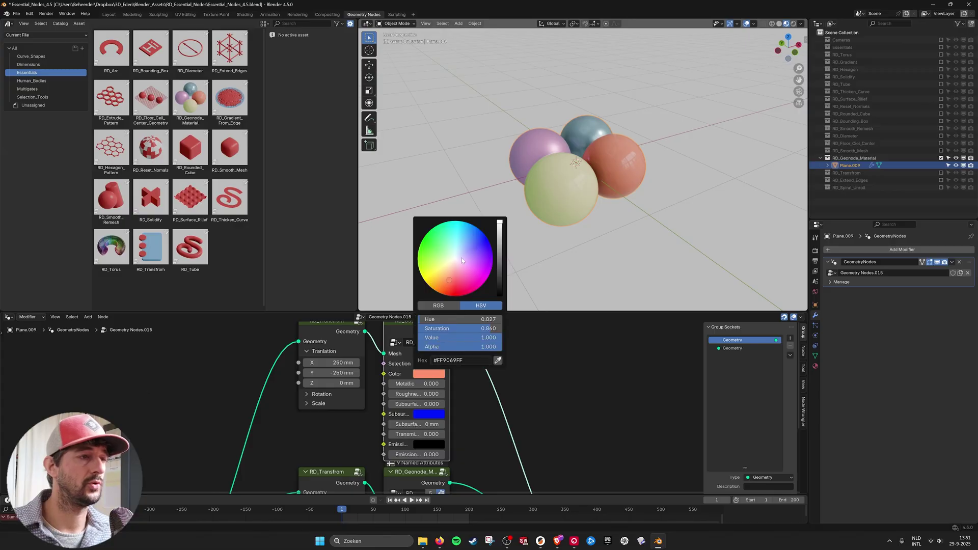
mouse_move(461, 265)
left_mouse_down()
mouse_move(469, 279)
mouse_move(426, 241)
mouse_move(474, 263)
left_mouse_up()
key("Escape")
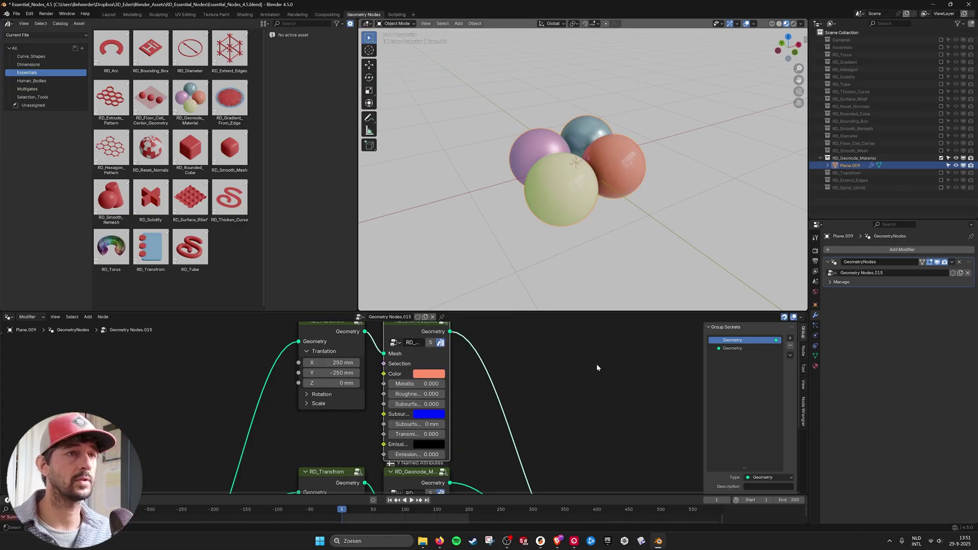
mouse_move(401, 384)
left_mouse_down()
mouse_move(448, 385)
mouse_move(403, 395)
mouse_move(451, 395)
mouse_move(400, 395)
left_mouse_up()
key("ctrl+z")
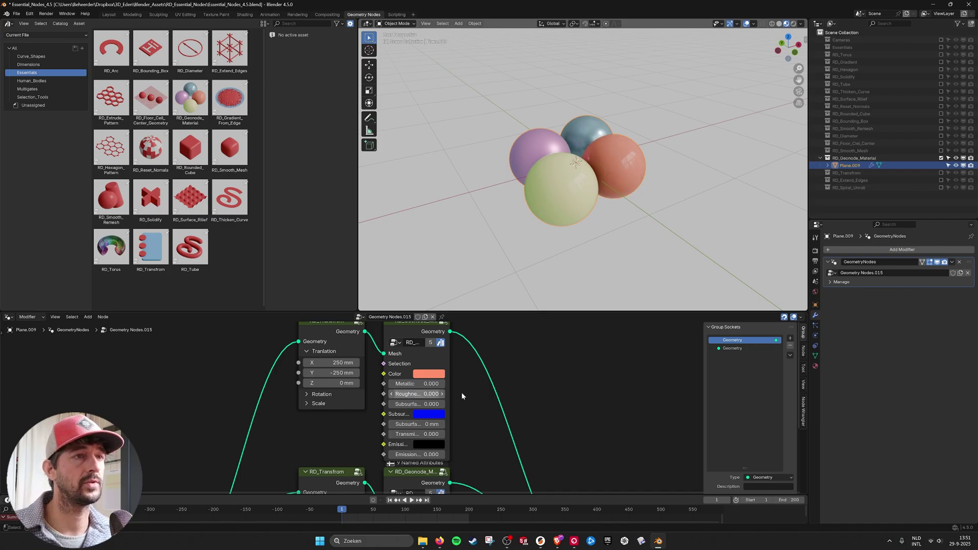
- Examine the other spheres' RD_Transfrom and RD_Geonode_Material branches leading into Join Geometry
scroll(488, 396, "down", 1)
middle_click_drag(517, 401, 522, 388)
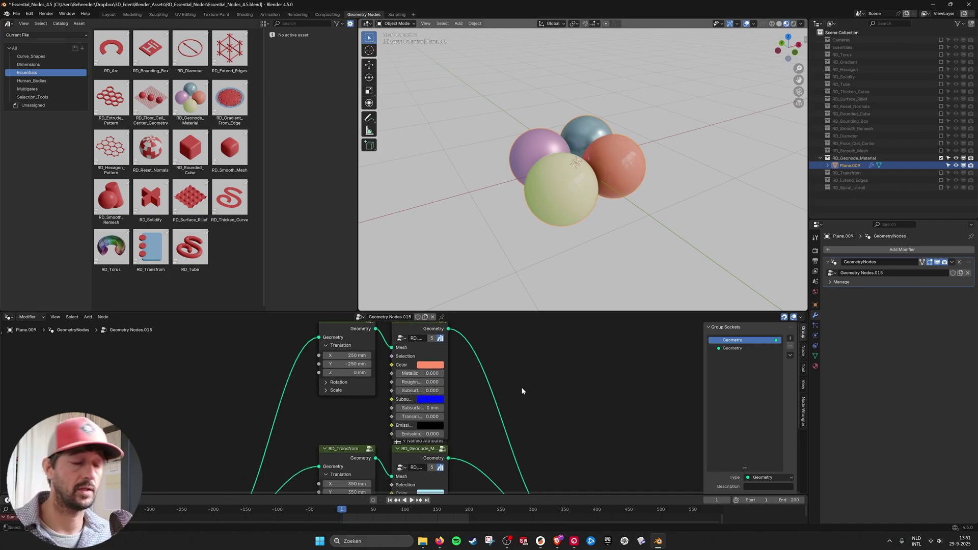
scroll(524, 390, "down", 5)
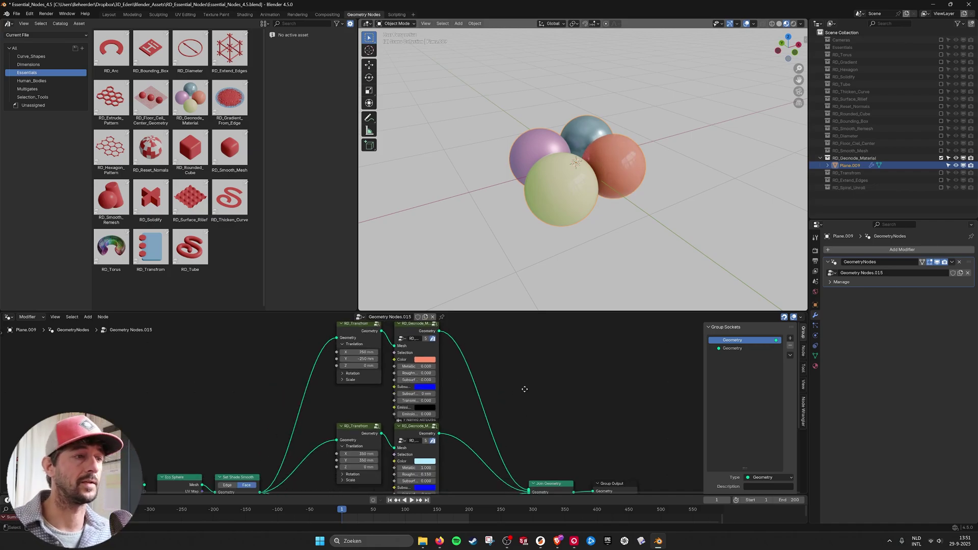
middle_click_drag(485, 460, 486, 390)
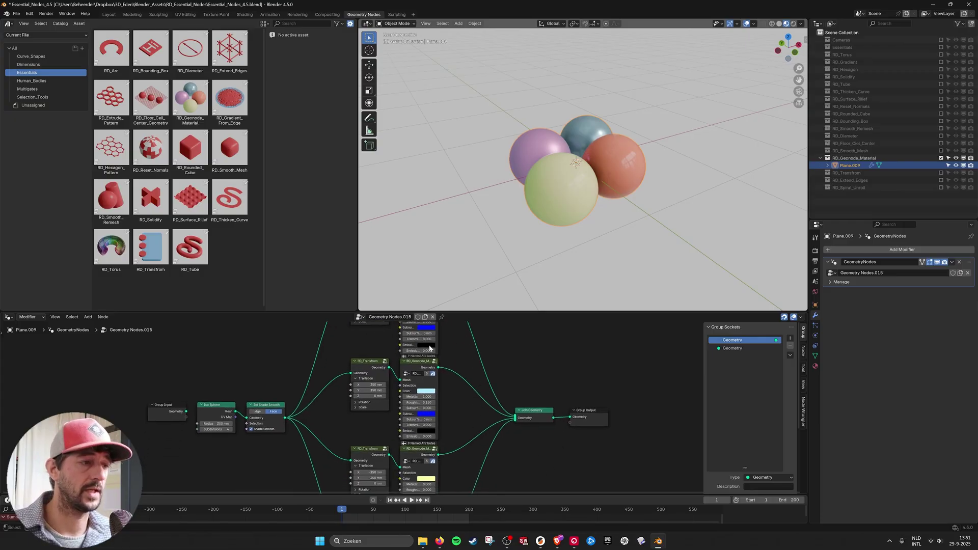
- Hide the RD_Geonode_Material collection, show RD_Transfrom in its place and select the RD_Transfrom object
scroll(483, 372, "down", 2)
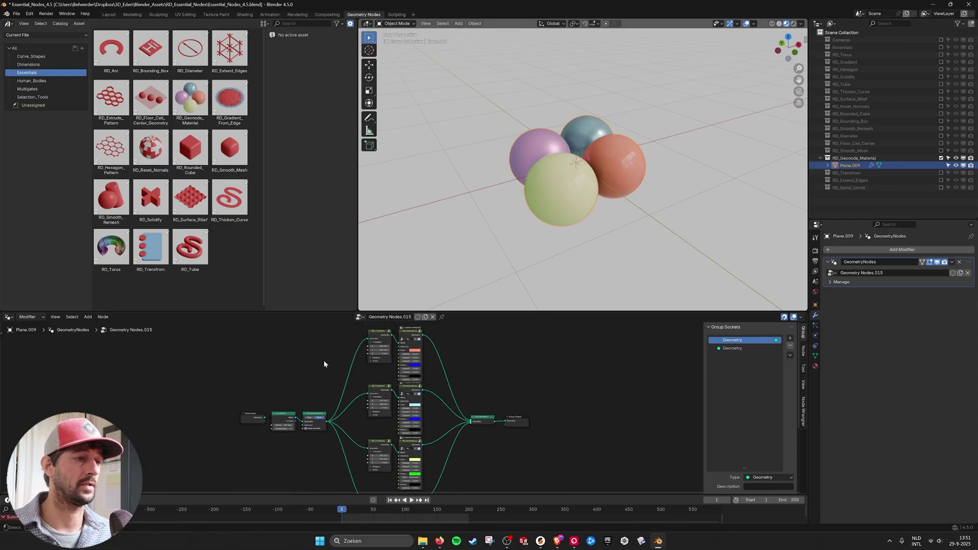
middle_click_drag(439, 403, 520, 408)
scroll(525, 417, "up", 7)
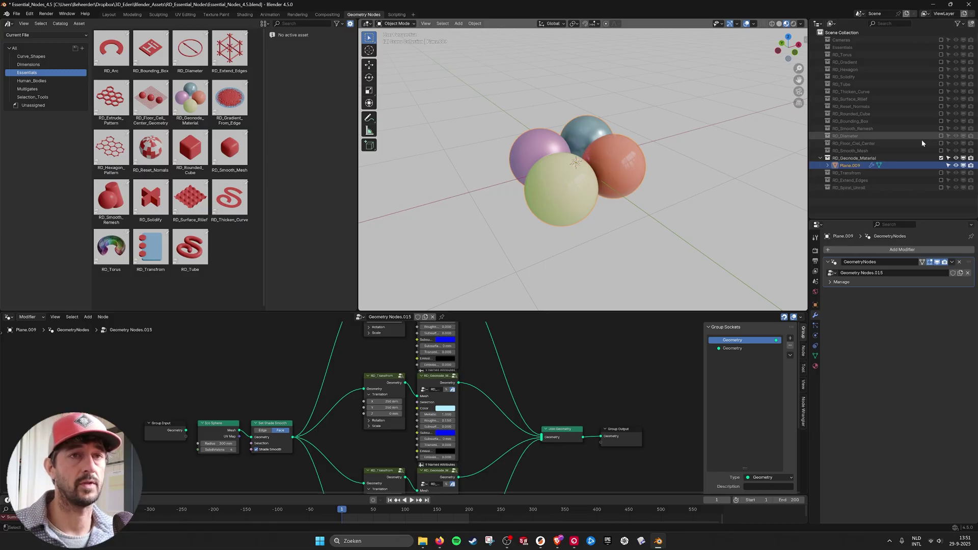
left_click(941, 158)
left_click(942, 165)
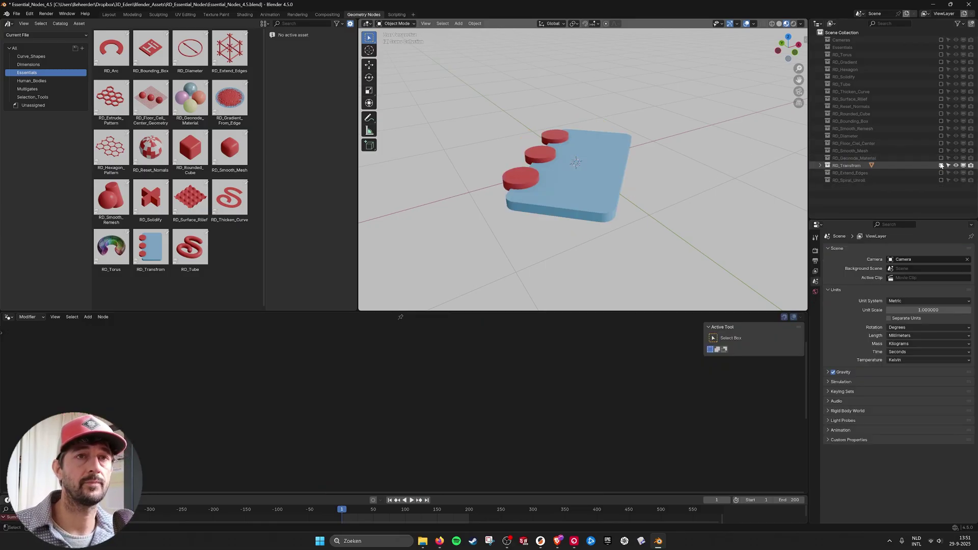
left_click(820, 165)
left_click(852, 173)
middle_click_drag(635, 141, 586, 204)
middle_click_drag(562, 428, 558, 426)
scroll(397, 414, "up", 2)
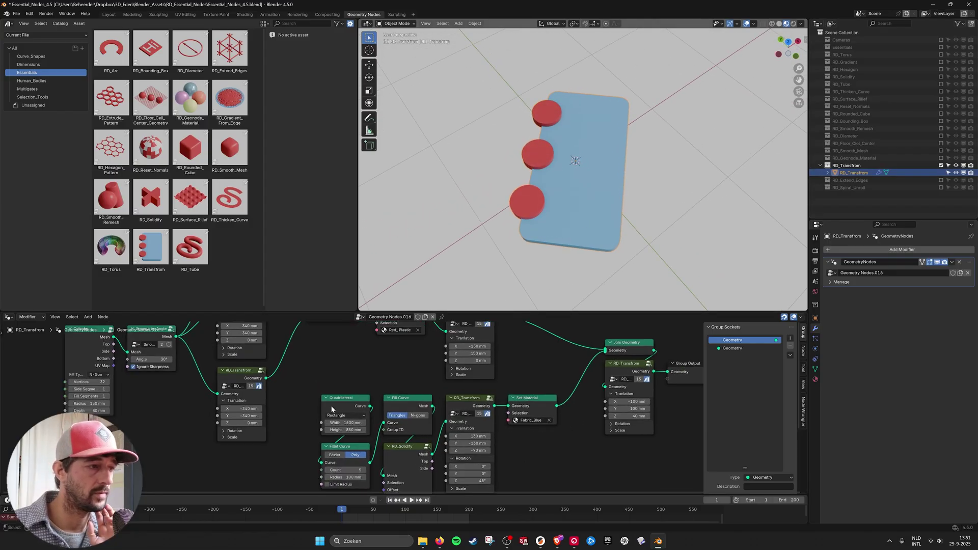
- Add a Combine XYZ node in the empty space below the Cylinder node
middle_click_drag(335, 407, 463, 393)
scroll(405, 399, "up", 3)
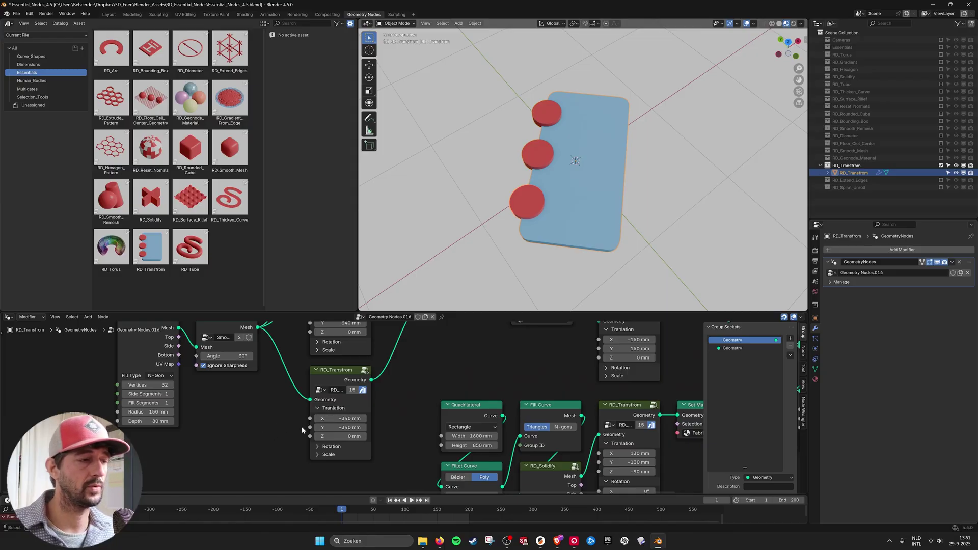
key("shift+a")
type("comb")
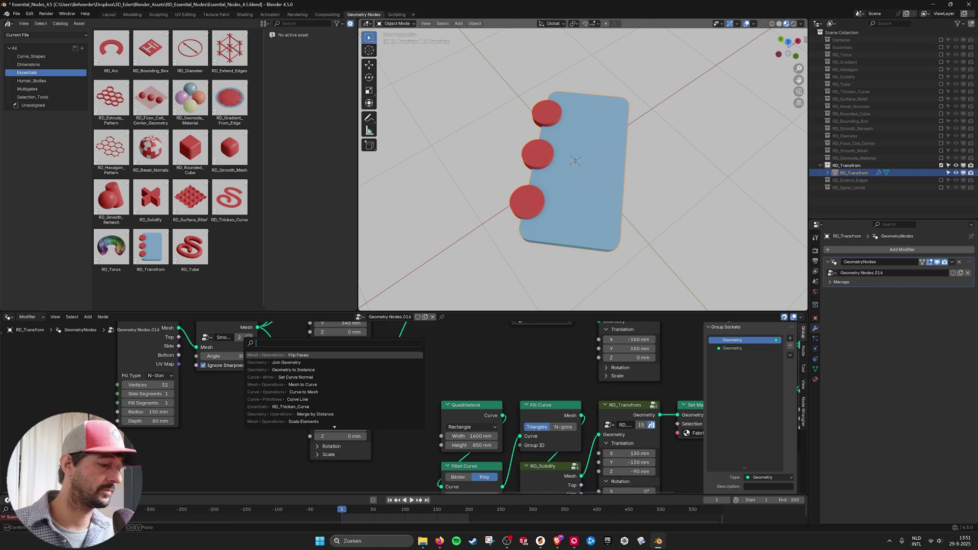
key("Return")
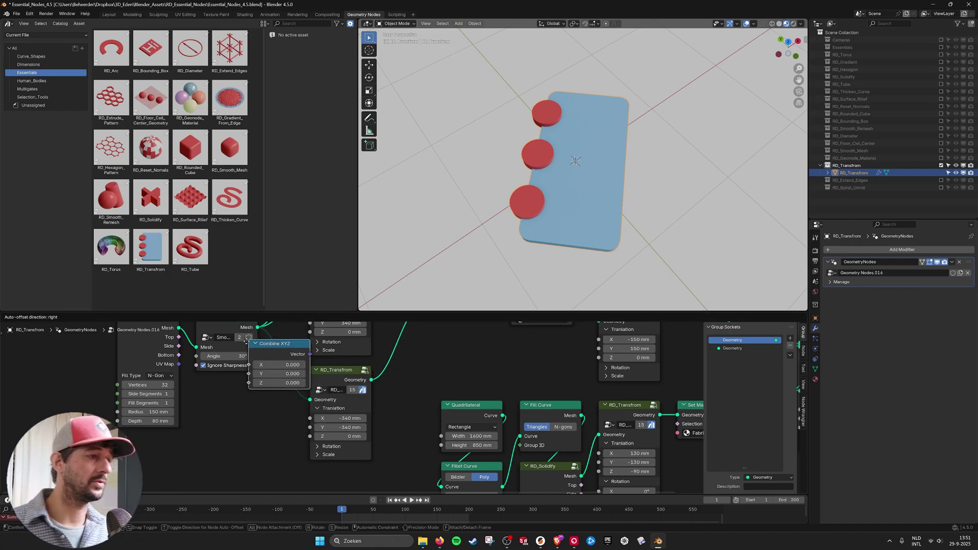
left_click(163, 454)
middle_click_drag(221, 433, 265, 356)
scroll(264, 357, "down", 2)
left_click_drag(269, 384, 240, 416)
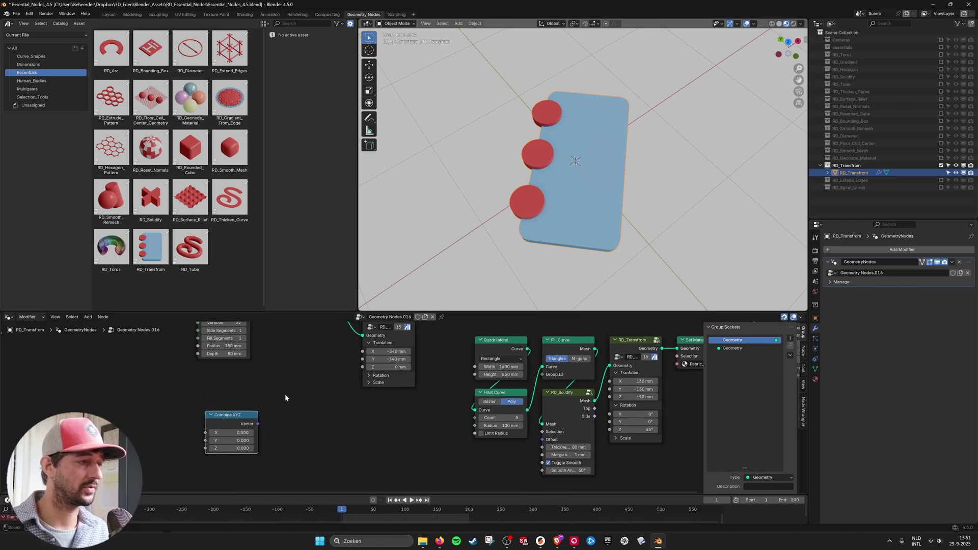
- Add a Transform Geometry node beside Combine XYZ and connect the Vector output to its Translation input
key("shift+a")
type("tra")
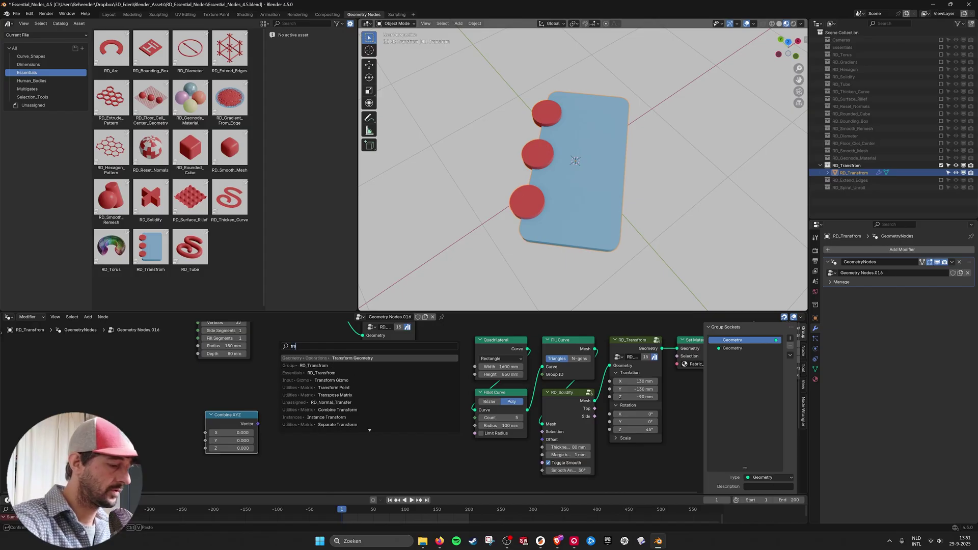
type("snform")
key("Down")
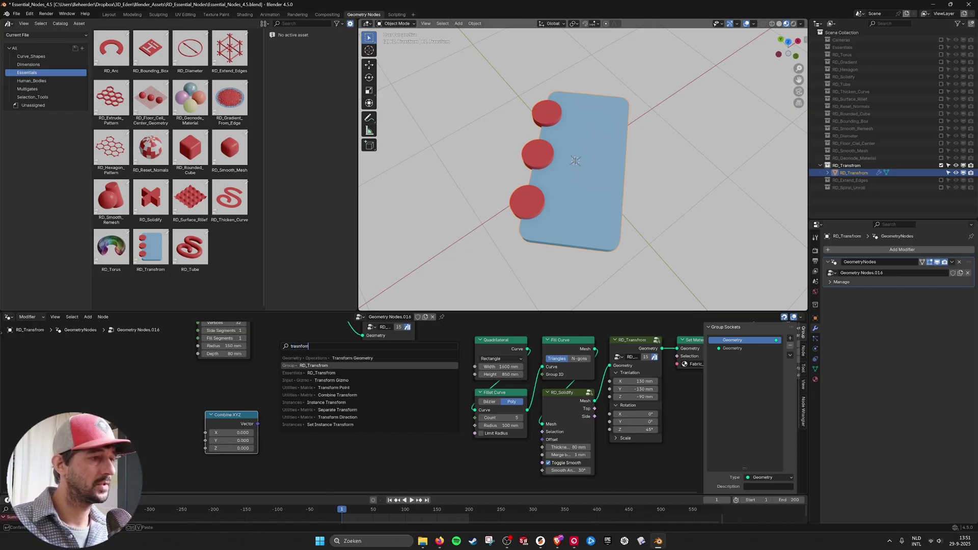
key("Down")
key("Up")
key("Up")
key("Return")
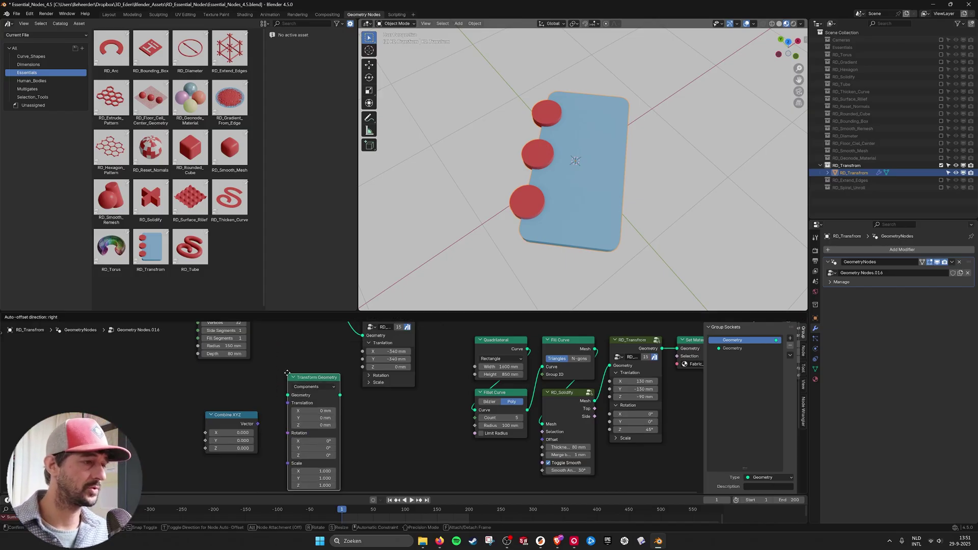
left_click(288, 410)
left_click_drag(277, 438, 300, 415)
middle_click_drag(308, 469, 320, 427)
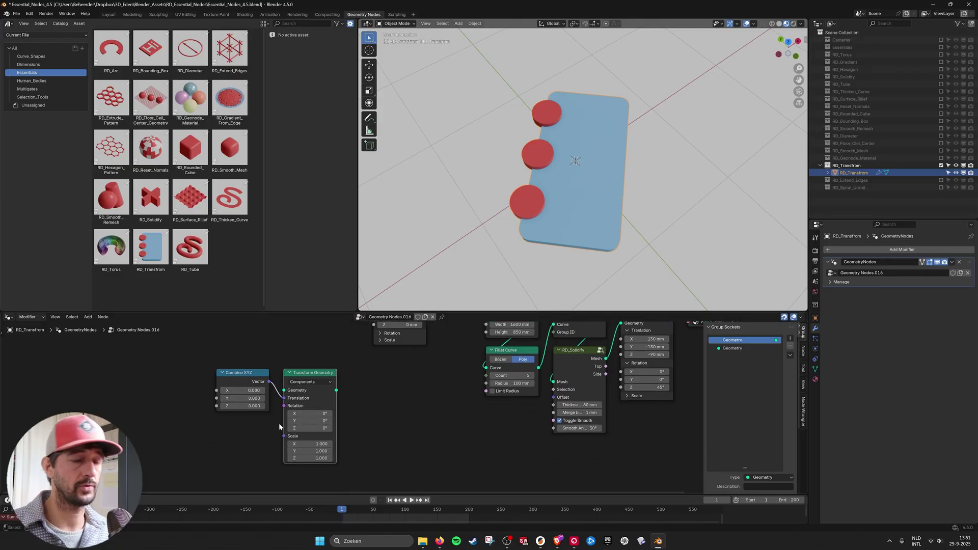
- Delete the Combine XYZ and Transform Geometry demonstration nodes
middle_click_drag(362, 420, 351, 481)
scroll(351, 481, "down", 2)
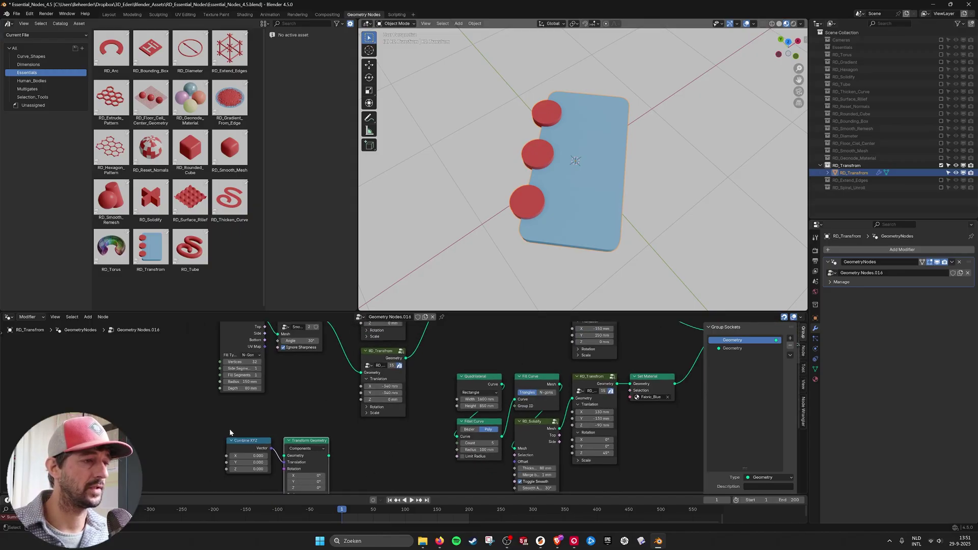
left_click_drag(230, 429, 322, 460)
key("x")
- Examine the lower RD_Transfrom node's separate translation fields and the branches leading into Join Geometry
scroll(408, 402, "up", 3)
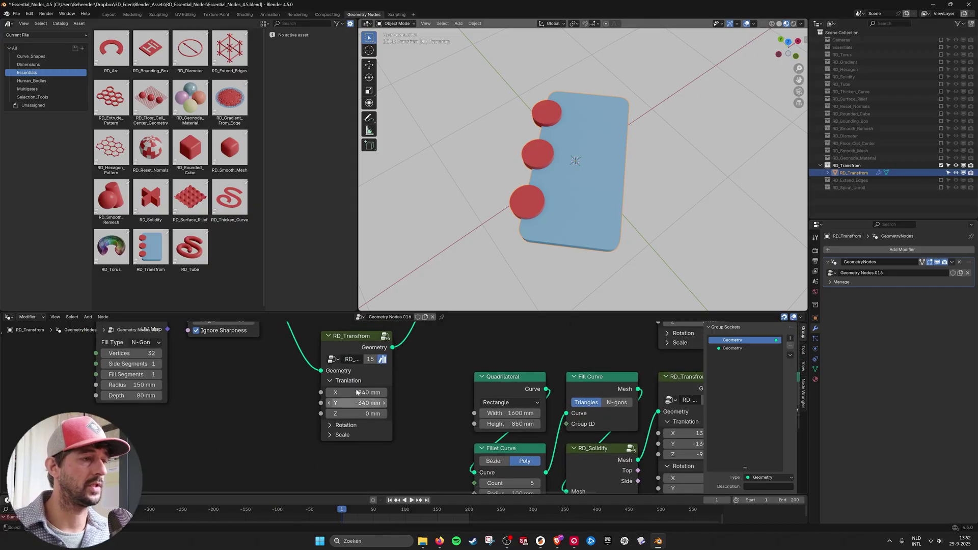
left_click(330, 381)
left_click(330, 381)
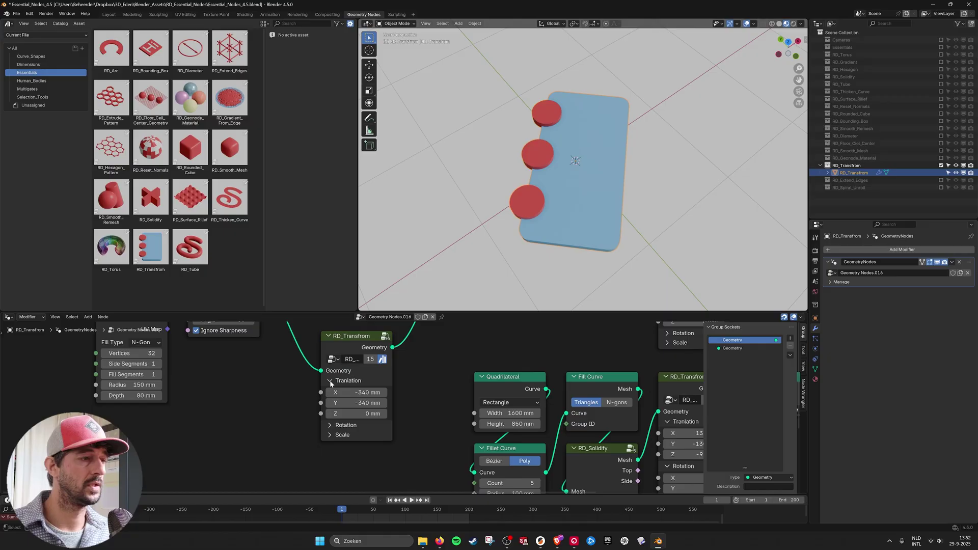
middle_click_drag(346, 380, 341, 390)
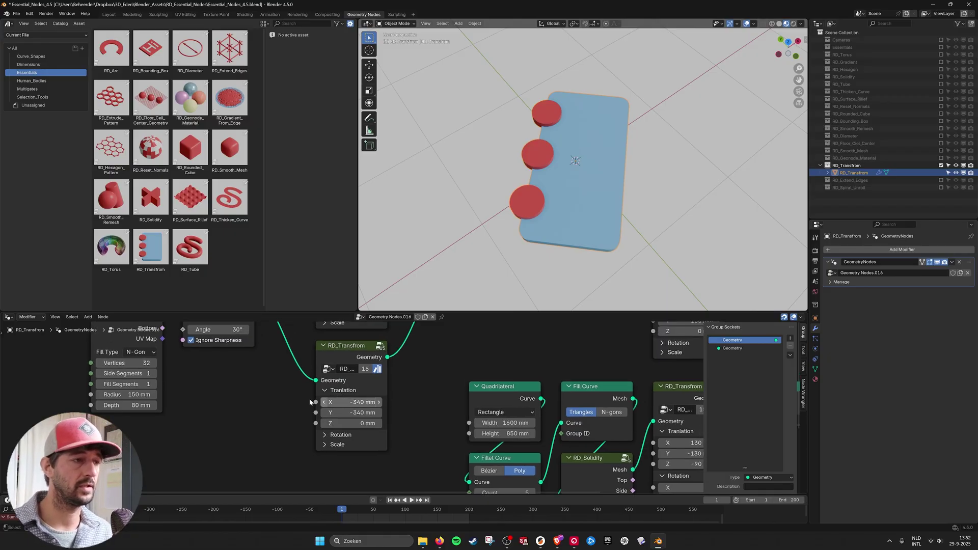
scroll(410, 390, "down", 1)
scroll(340, 399, "up", 2)
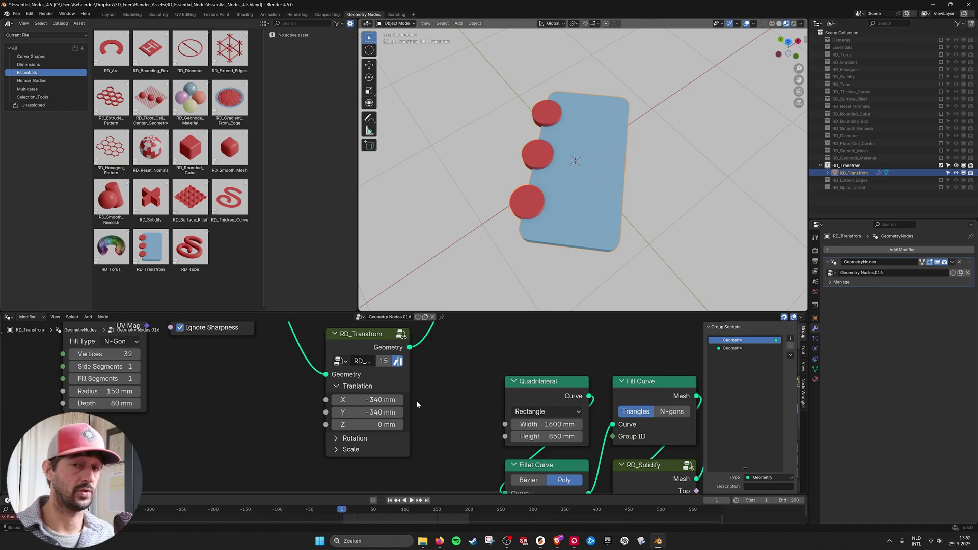
scroll(417, 400, "down", 3)
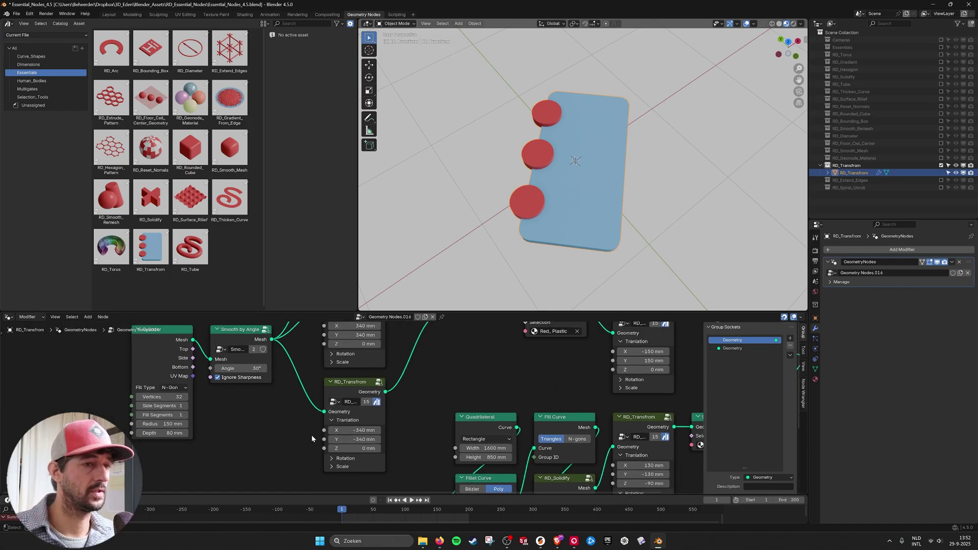
scroll(516, 376, "down", 2)
middle_click_drag(528, 361, 438, 378)
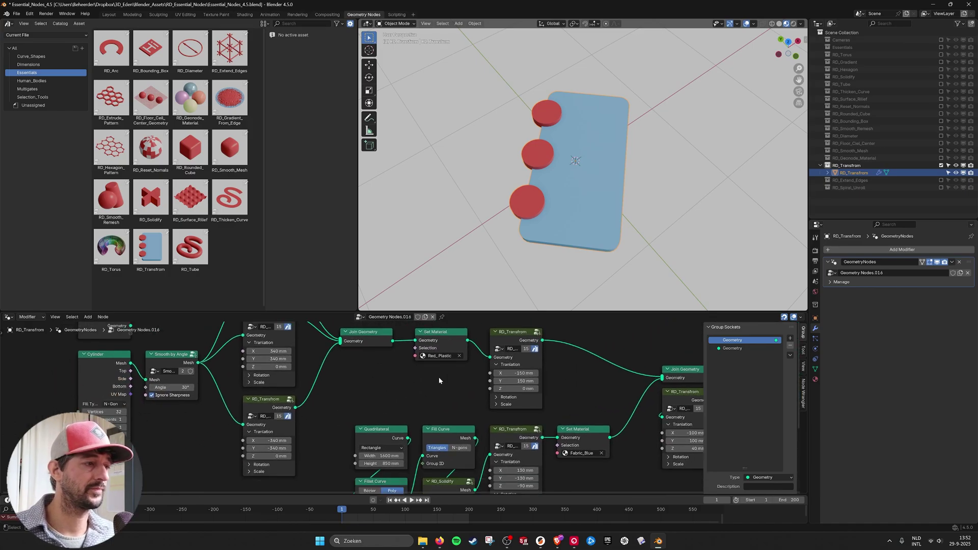
scroll(438, 377, "down", 3)
- Hide the RD_Transfrom collection, show RD_Extend_Edges in its place and select its cube frame object
left_click(941, 166)
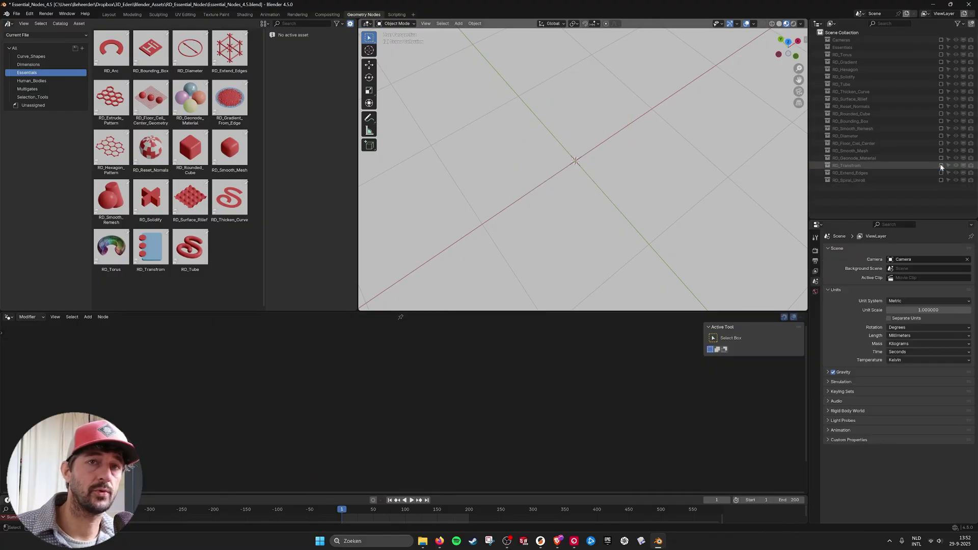
left_click(941, 173)
left_click(619, 181)
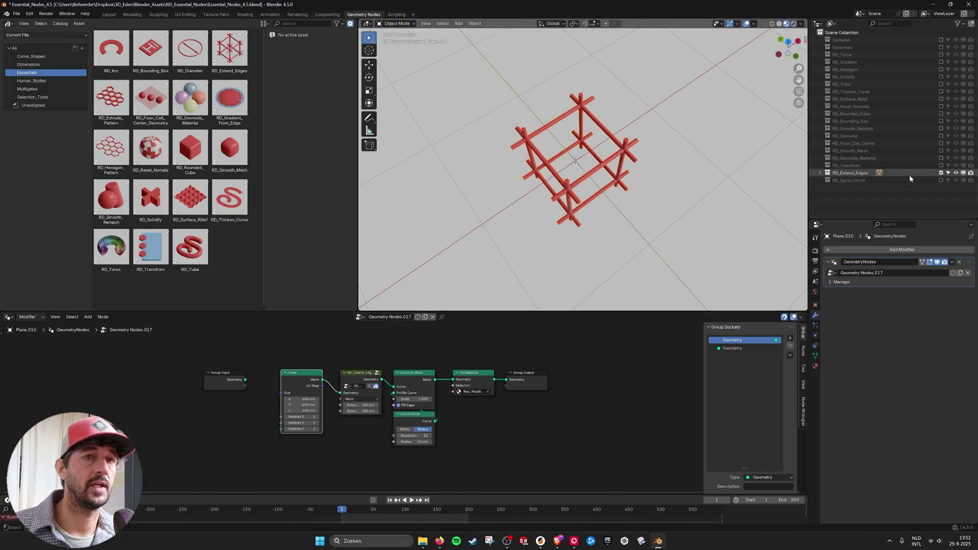
left_click(820, 173)
- Move the Group Output node above the node chain and connect the Cube's Mesh output directly to it
middle_click_drag(361, 435, 332, 436)
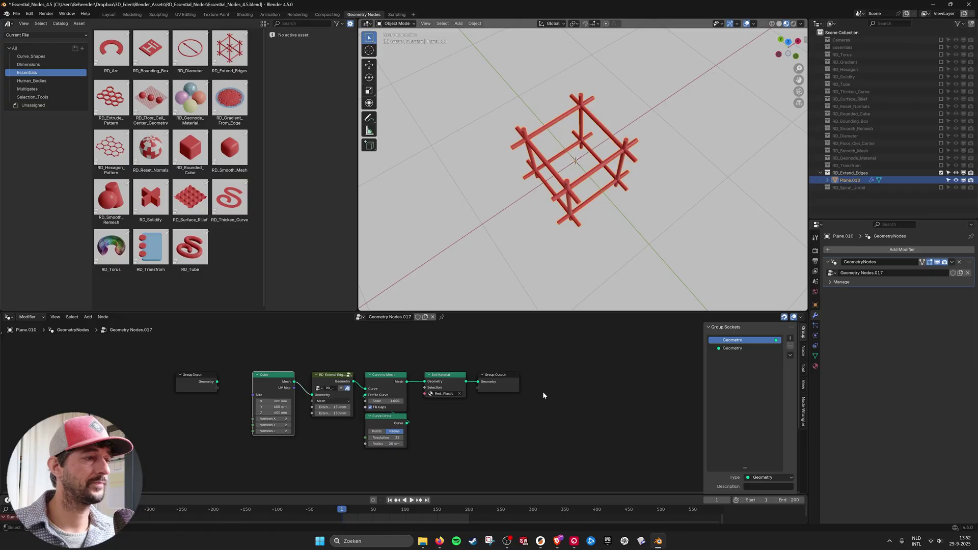
scroll(540, 393, "up", 6)
middle_click_drag(499, 399, 552, 421)
left_click_drag(550, 388, 561, 341)
left_click_drag(230, 398, 532, 350)
middle_click_drag(601, 194, 635, 183)
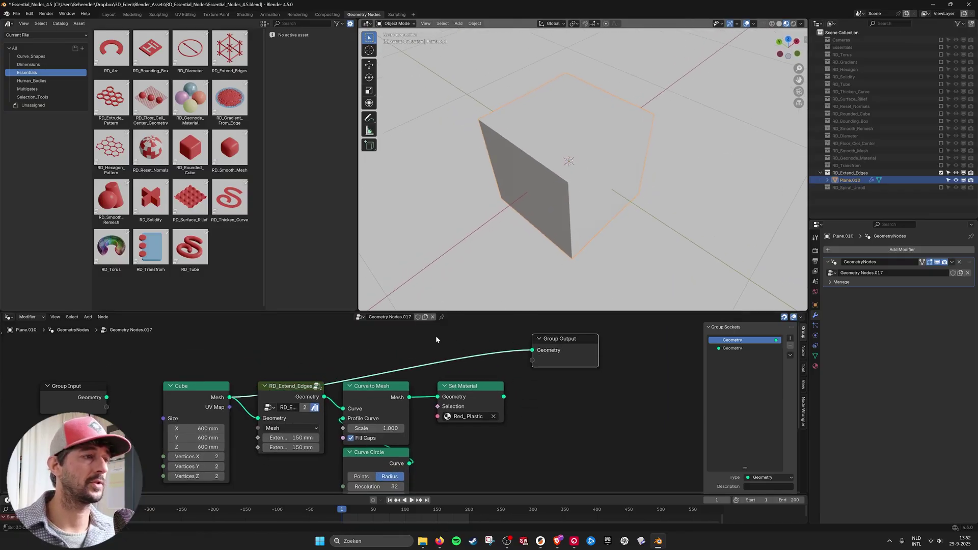
- Preview the RD_Extend_Edges output through Group Output, and reconnect Set Material to Group Output
left_click_drag(324, 397, 532, 350)
middle_click_drag(558, 208, 565, 202)
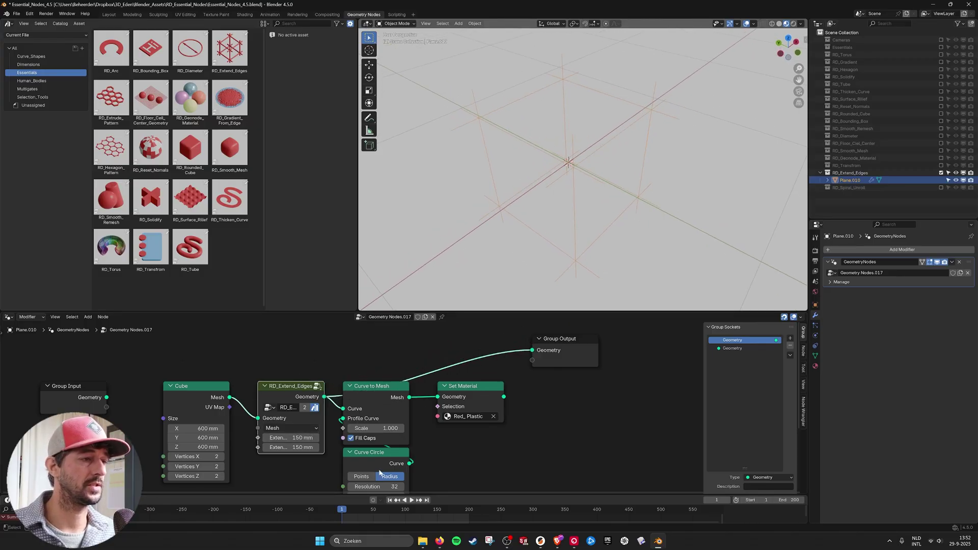
left_click_drag(504, 397, 532, 351)
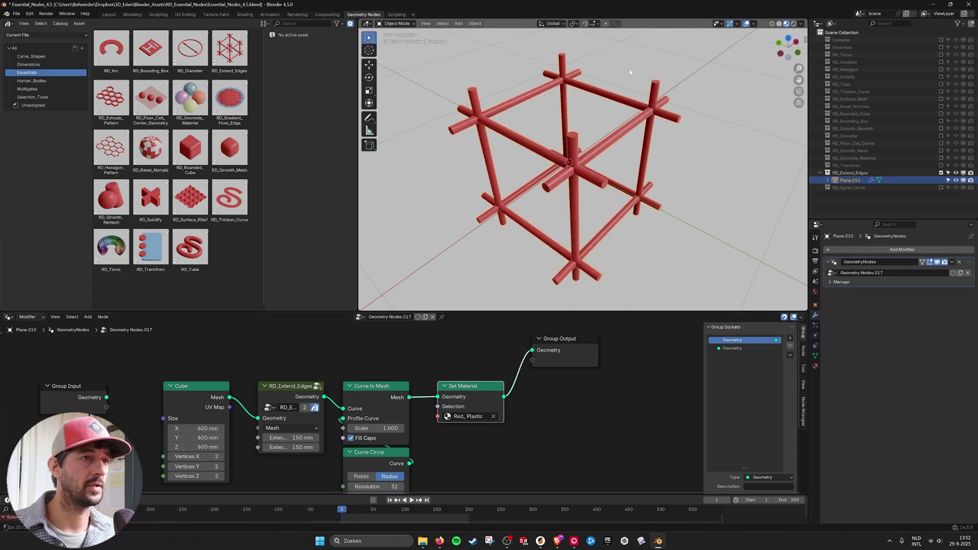
- Try different extension lengths on the RD_Extend_Edges node and undo the change
mouse_move(289, 438)
left_mouse_down()
mouse_move(408, 447)
mouse_move(289, 447)
left_mouse_up()
key("ctrl+z")
scroll(583, 192, "down", 3)
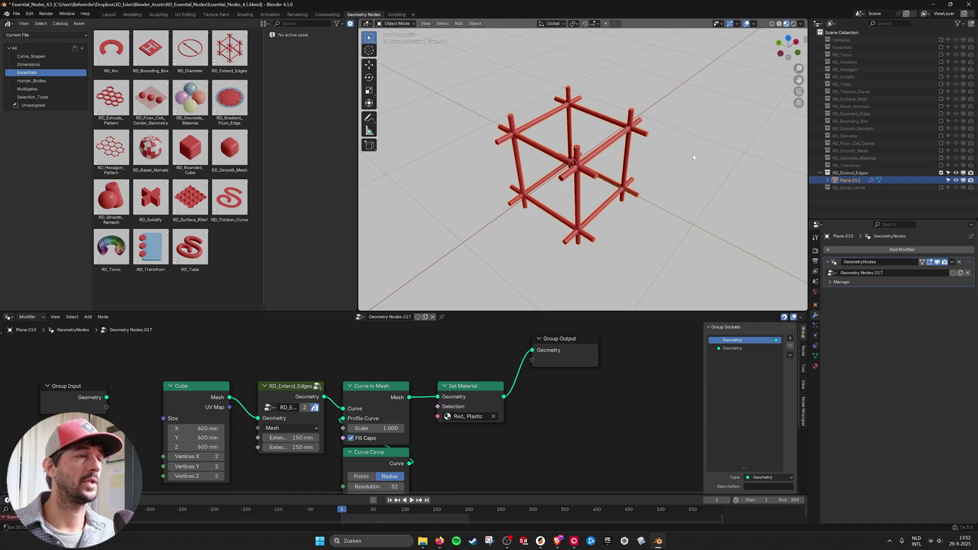
- Hide the RD_Extend_Edges collection, show RD_Spiral_Unroll in its place and select its Plane.011 object
left_click(942, 173)
left_click(942, 181)
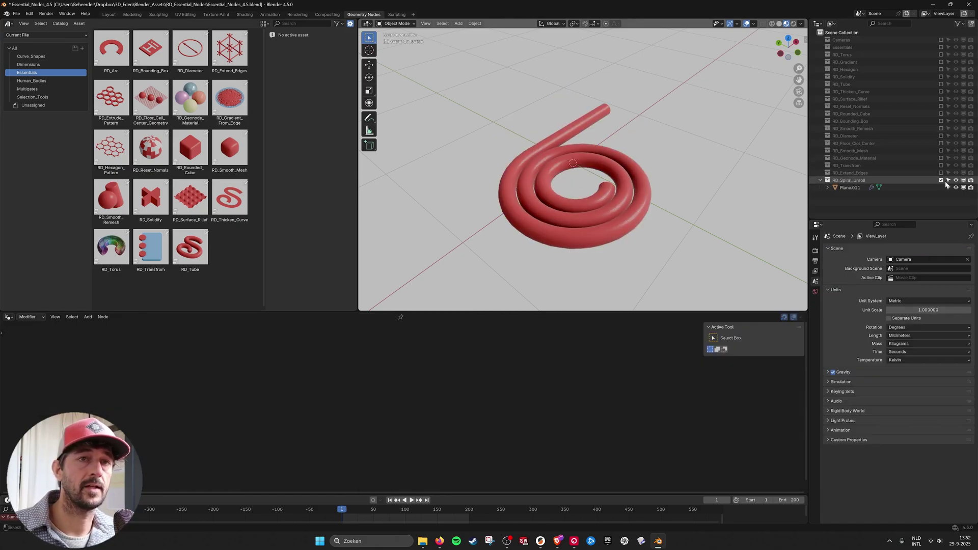
left_click(858, 189)
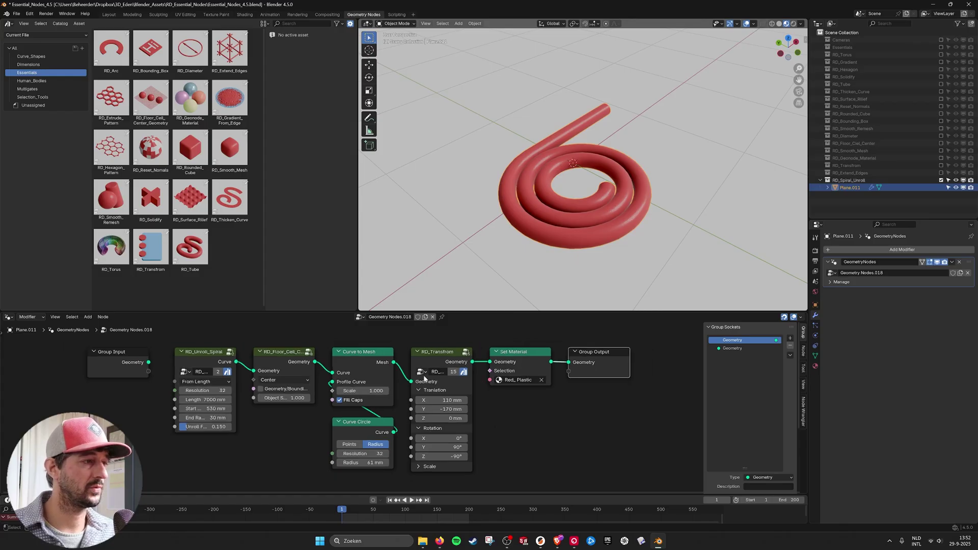
- Move the Group Output node above the spiral's node chain
middle_click_drag(272, 353, 264, 363)
middle_click_drag(621, 363, 597, 403)
left_click_drag(582, 408, 582, 355)
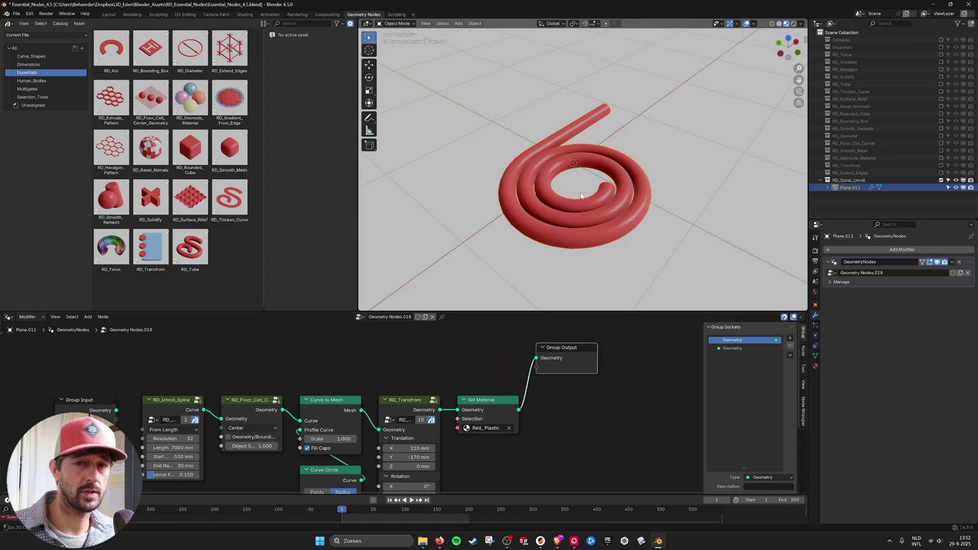
- Try the From Rotations mode and a different unroll factor on RD_Unroll_Spiral, restoring From Length and the original factor
middle_click_drag(173, 433, 193, 405)
left_click(193, 402)
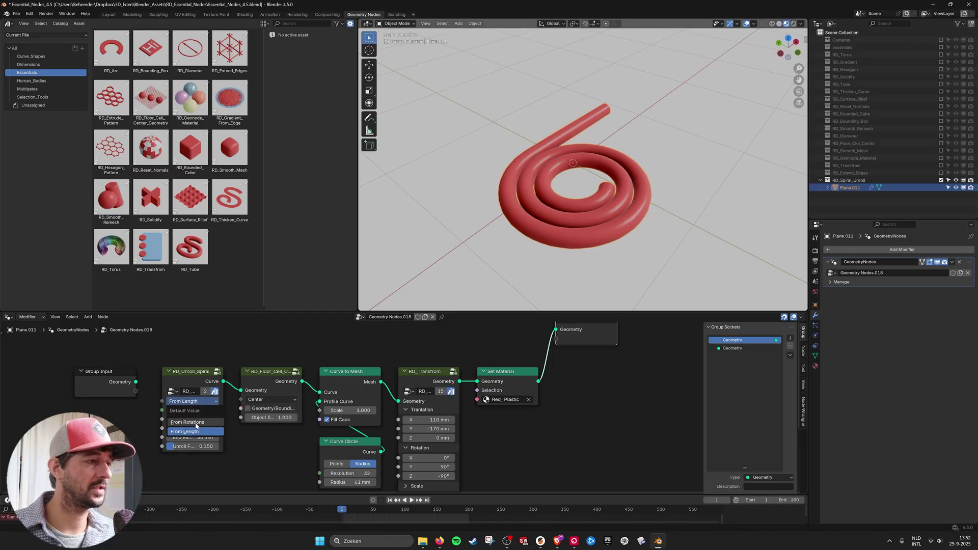
left_click(195, 423)
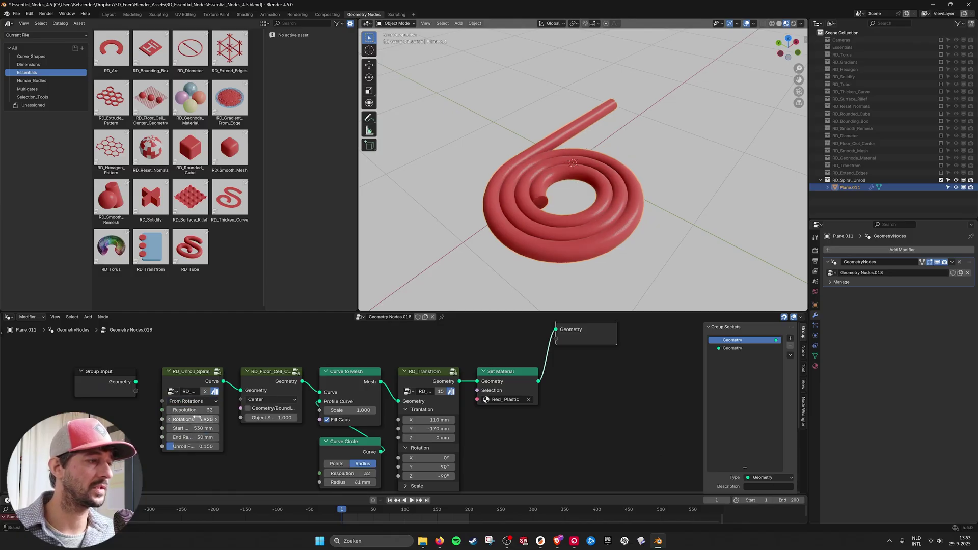
left_click(193, 402)
left_click(195, 410)
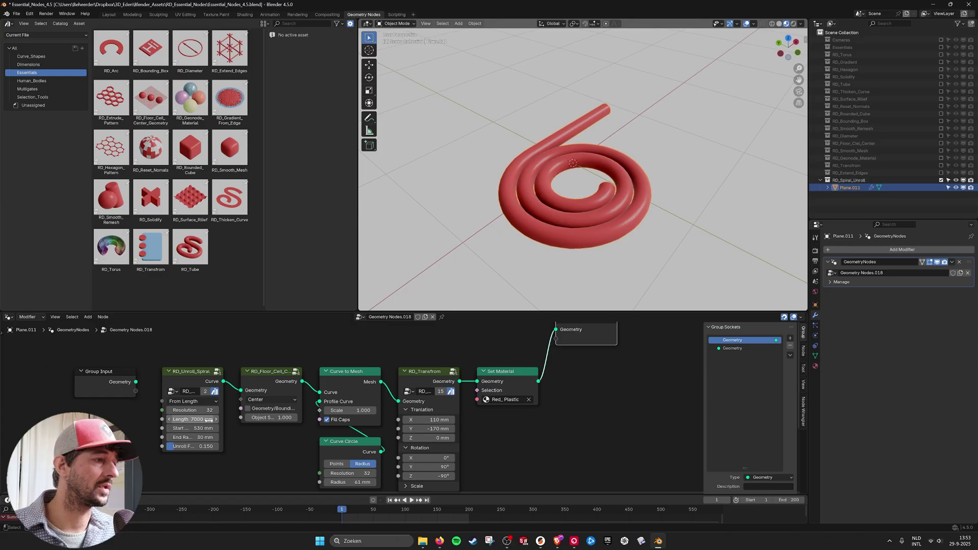
mouse_move(185, 447)
left_mouse_down()
mouse_move(326, 447)
mouse_move(179, 447)
left_mouse_up()
key("ctrl+z")
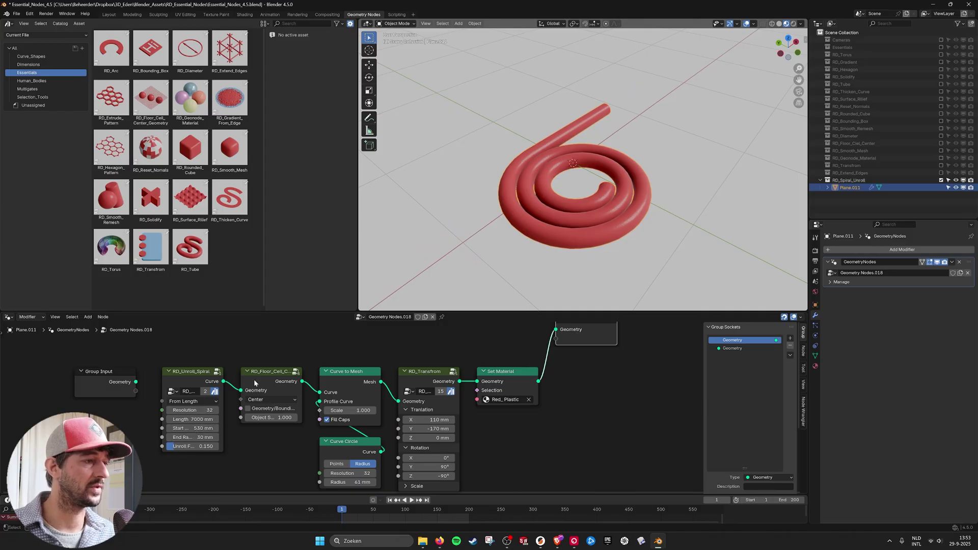
- Temporarily mute the RD_Floor_Cell_Center_Geometry node while trying a different unroll factor on RD_Unroll_Spiral
scroll(285, 377, "down", 1)
middle_click_drag(285, 376, 292, 381)
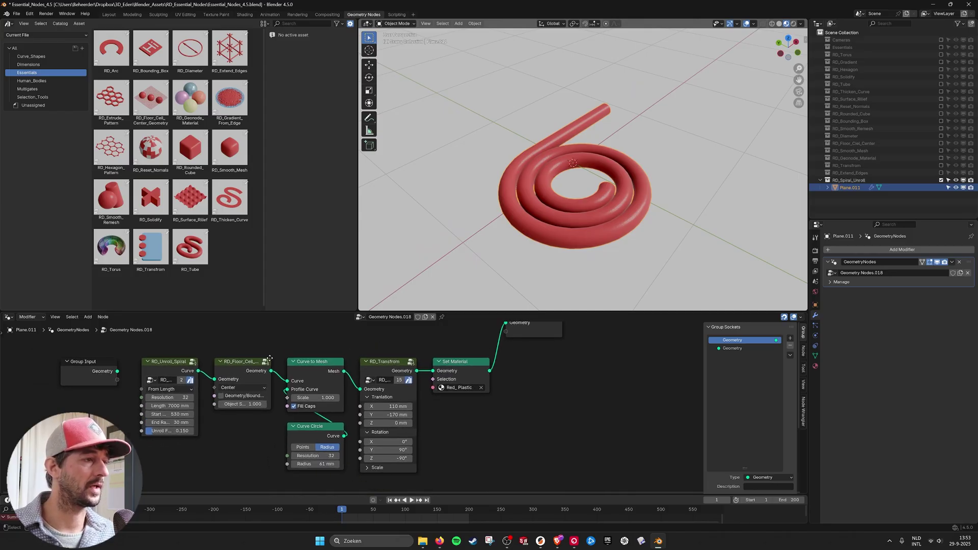
left_click(231, 365)
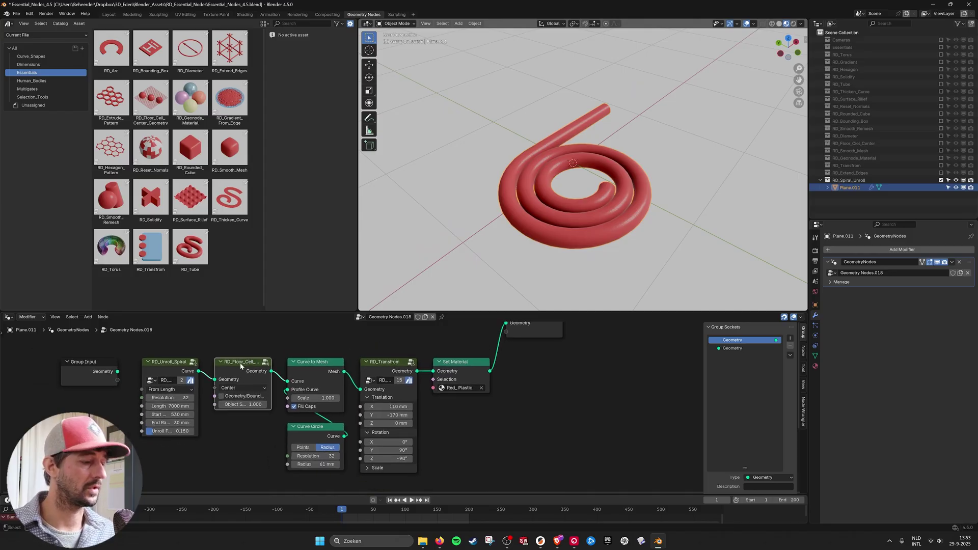
key("m")
mouse_move(163, 431)
left_mouse_down()
mouse_move(190, 431)
mouse_move(154, 431)
left_mouse_up()
key("m")
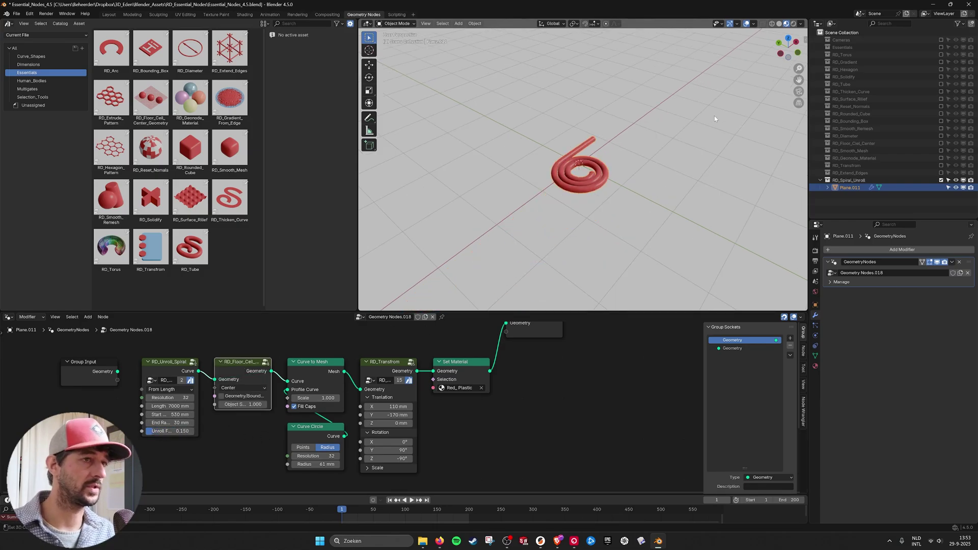
- Mute the RD_Transfrom node to compare the spiral's placement without it, and unmute it again
left_click(311, 403)
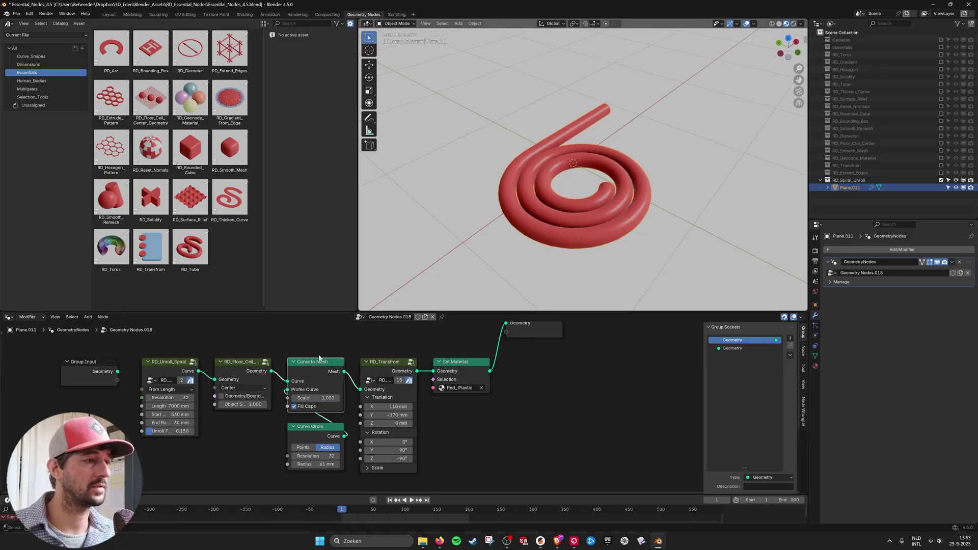
left_click(671, 200)
left_click(386, 368)
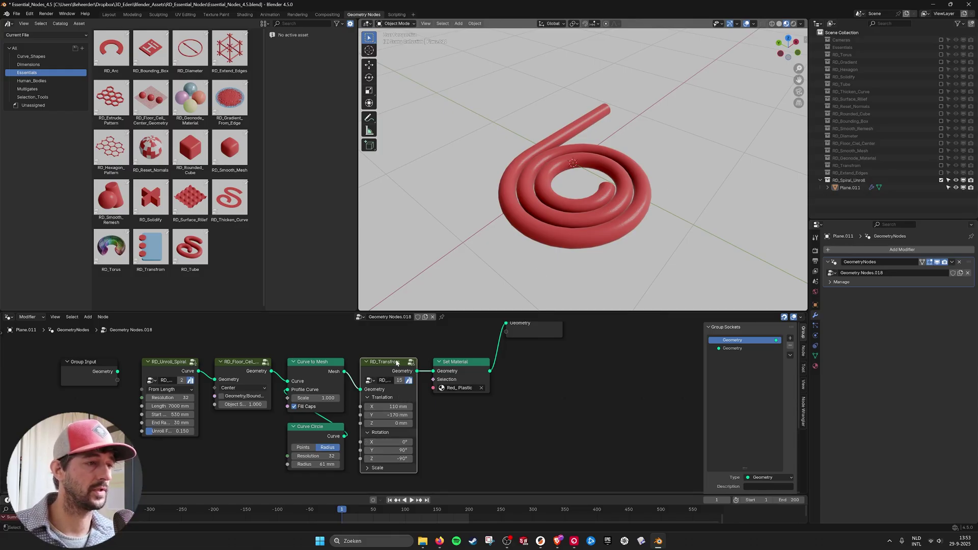
key("m")
scroll(591, 152, "down", 2)
middle_click_drag(591, 151, 616, 122)
key("m")
- View the spiral through the scene camera with the whole camera frame in view
middle_click_drag(683, 183, 643, 232)
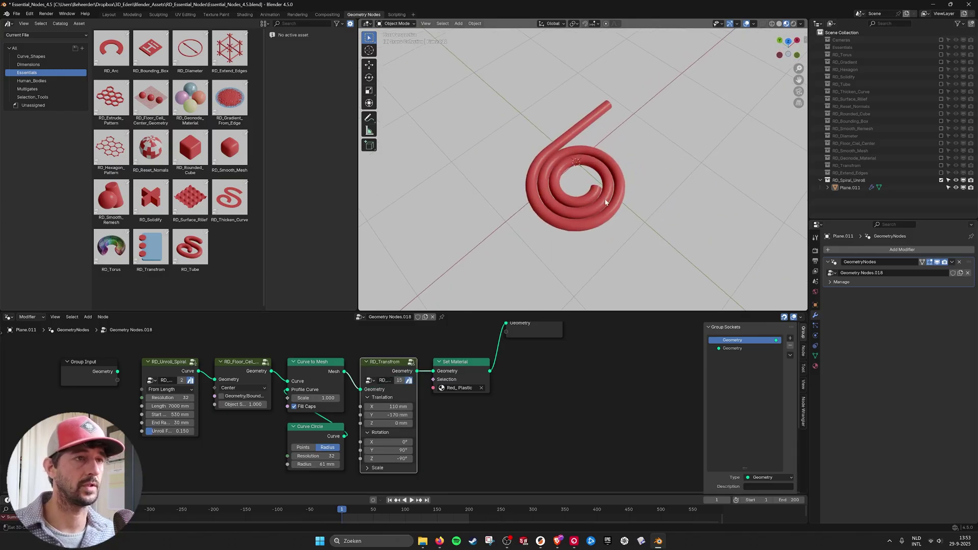
scroll(643, 232, "up", 2)
left_click(799, 92)
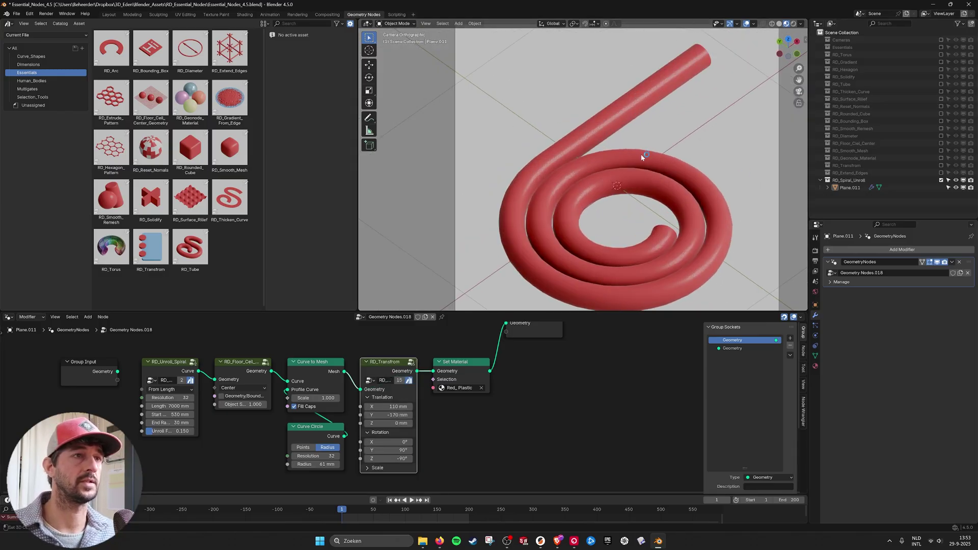
scroll(660, 159, "down", 6)
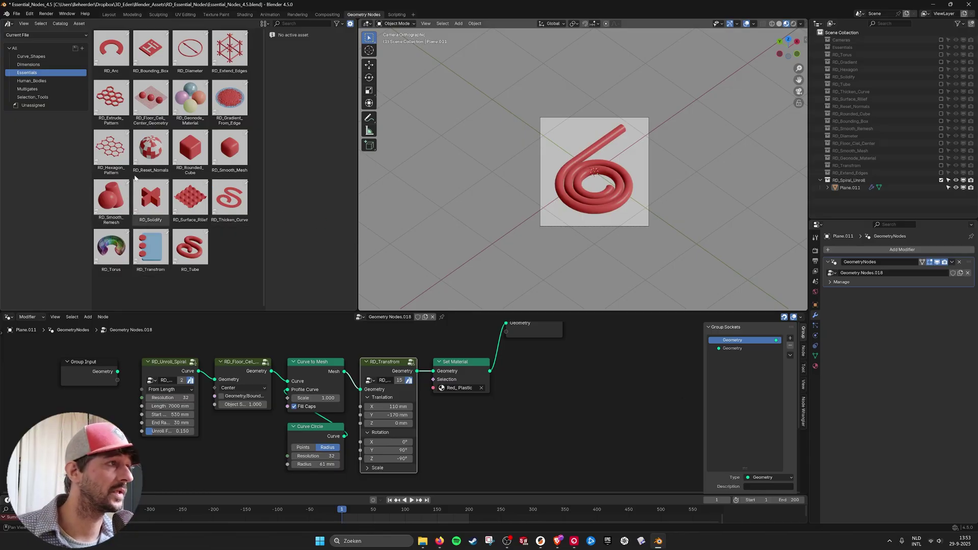